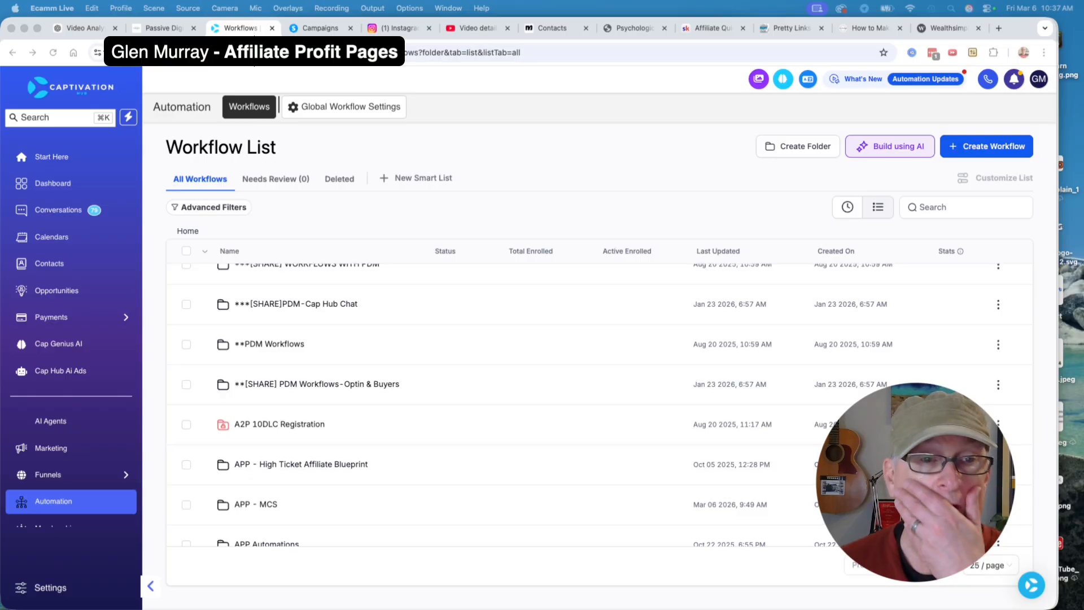
Step: Look through the folders in the workflow list and check the contents of the APP - MCS folder
{"action": "scroll", "coordinate": [599, 404], "scroll_direction": "up", "scroll_amount": 1}
{"action": "scroll", "coordinate": [598, 404], "scroll_direction": "down", "scroll_amount": 5}
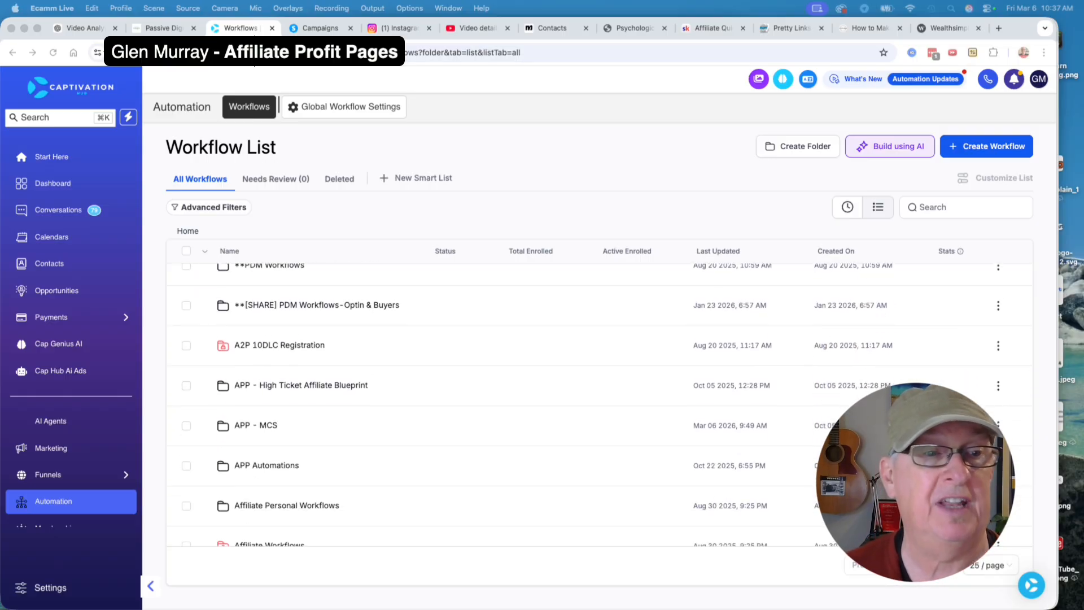
{"action": "scroll", "coordinate": [71, 335], "scroll_direction": "down", "scroll_amount": 5}
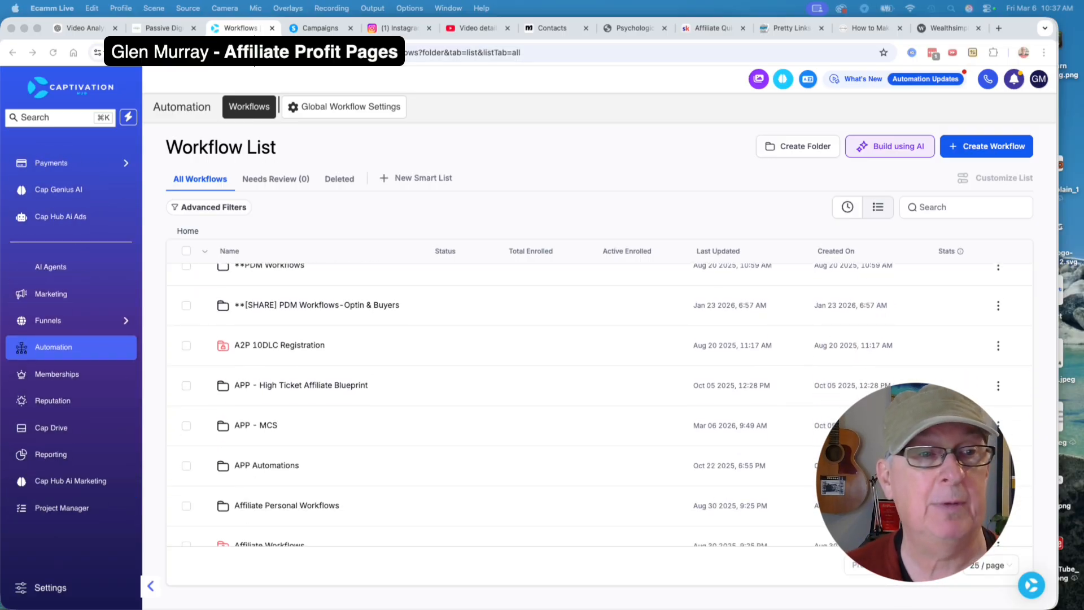
{"action": "scroll", "coordinate": [599, 403], "scroll_direction": "up", "scroll_amount": 5}
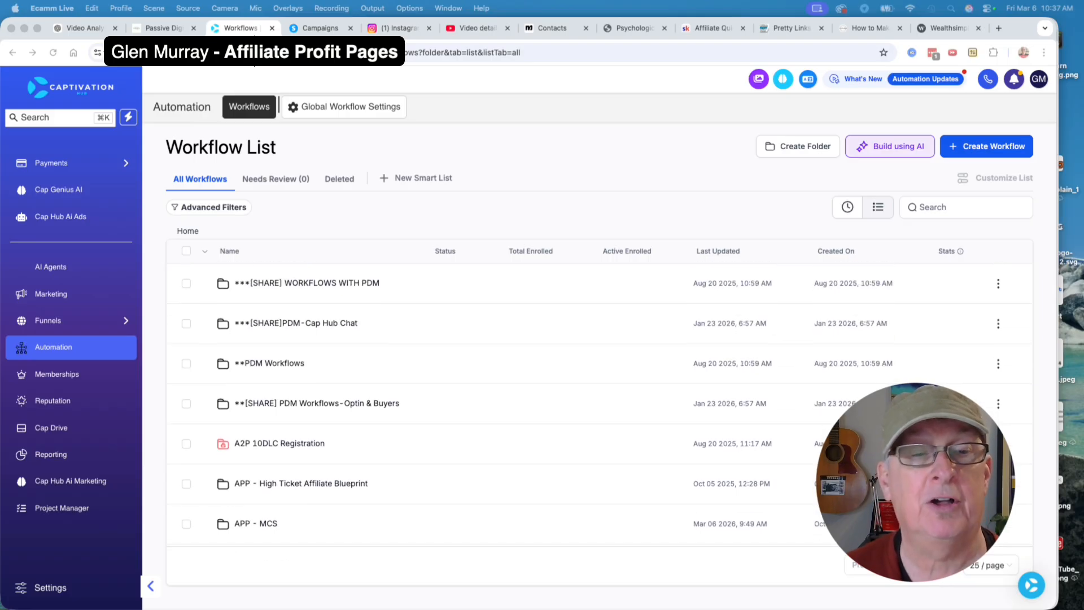
{"action": "scroll", "coordinate": [599, 403], "scroll_direction": "down", "scroll_amount": 1}
{"action": "scroll", "coordinate": [598, 403], "scroll_direction": "up", "scroll_amount": 1}
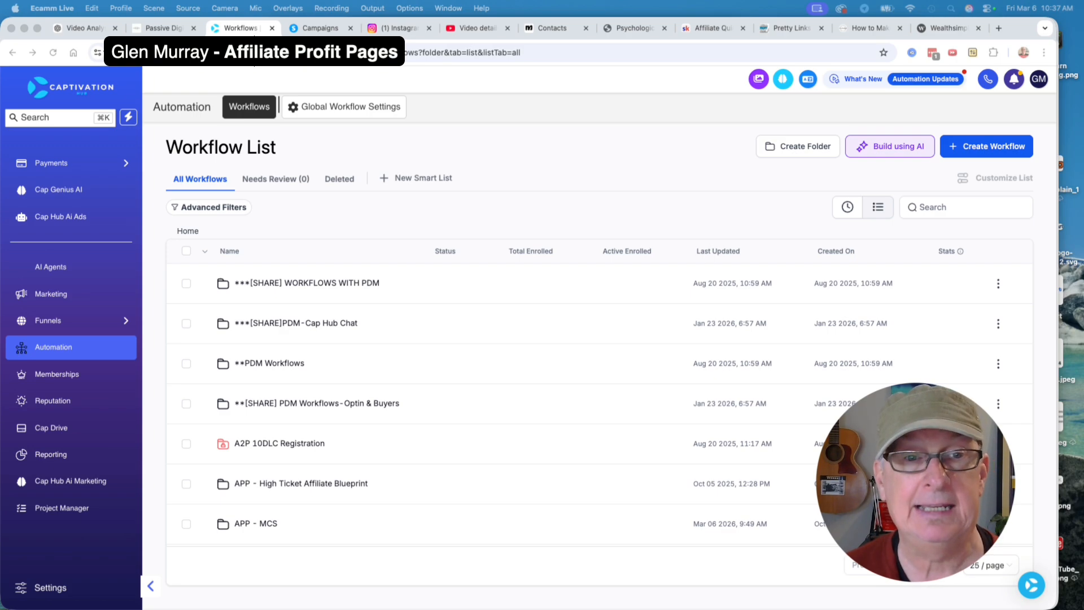
{"action": "scroll", "coordinate": [598, 403], "scroll_direction": "down", "scroll_amount": 1}
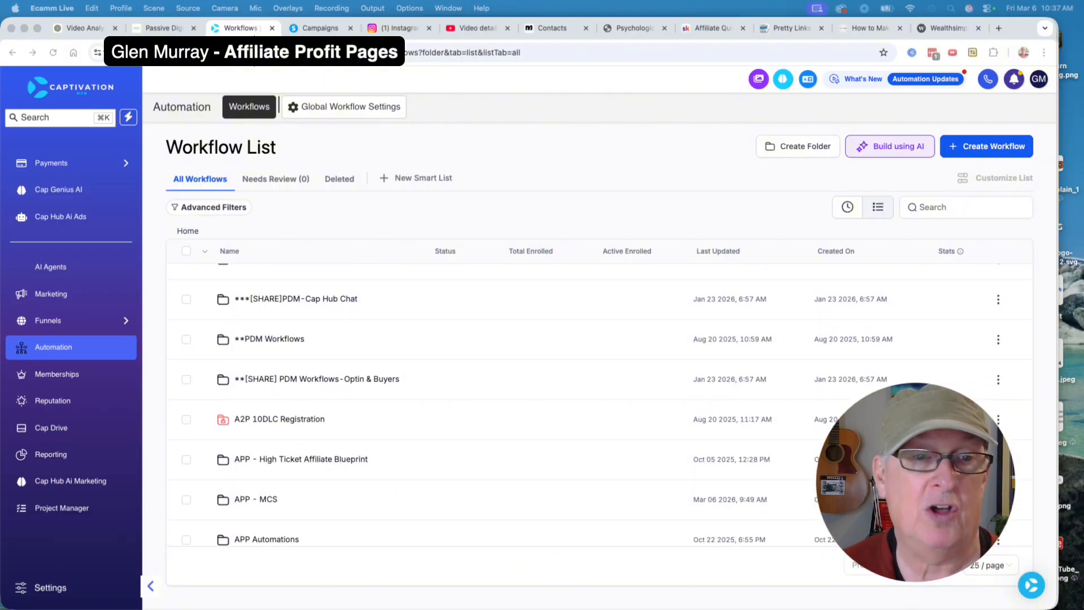
{"action": "scroll", "coordinate": [599, 404], "scroll_direction": "down", "scroll_amount": 4}
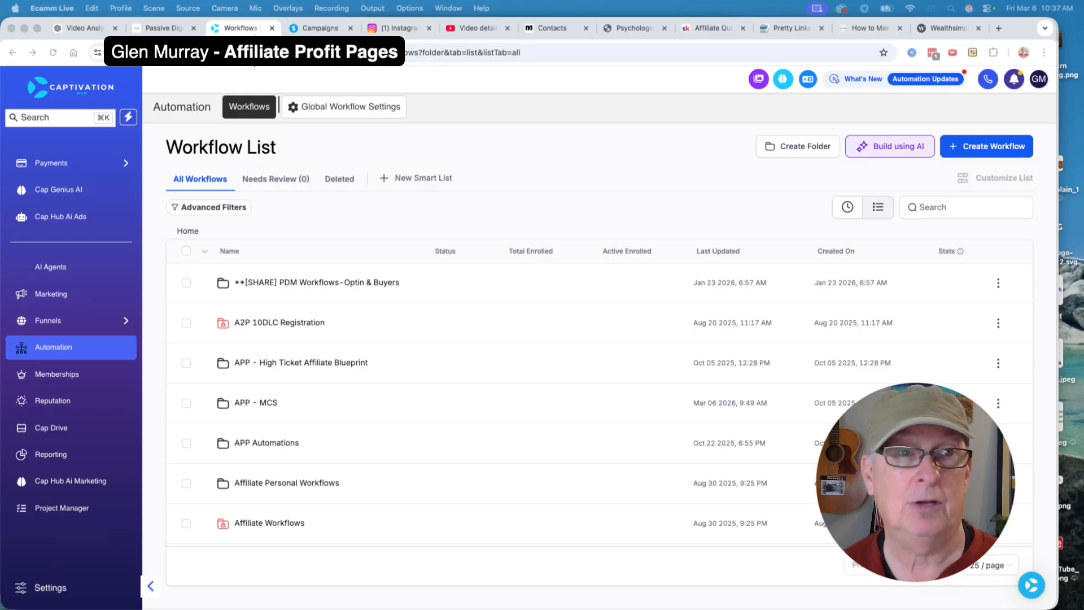
{"action": "left_click", "coordinate": [248, 403]}
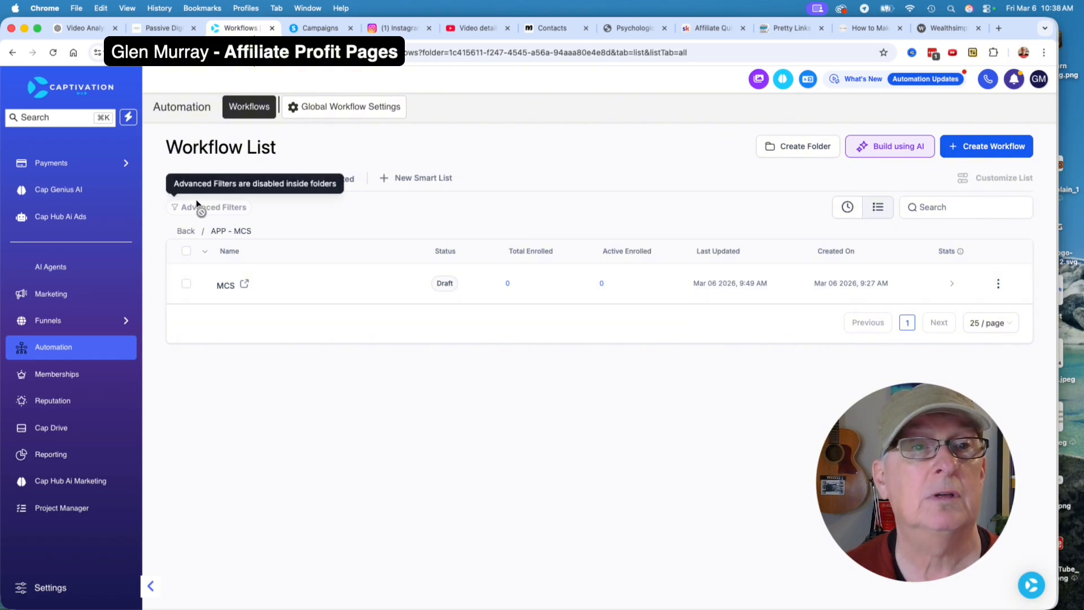
{"action": "left_click", "coordinate": [187, 230]}
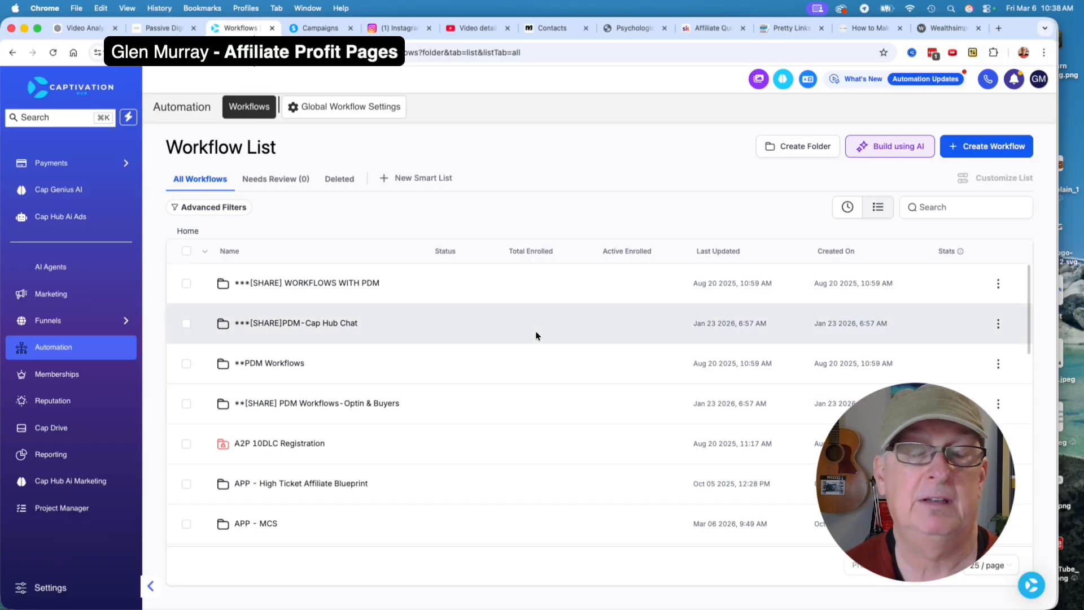
Step: Create a new workflow from scratch inside the APP - MCS folder
{"action": "scroll", "coordinate": [270, 465], "scroll_direction": "down", "scroll_amount": 2}
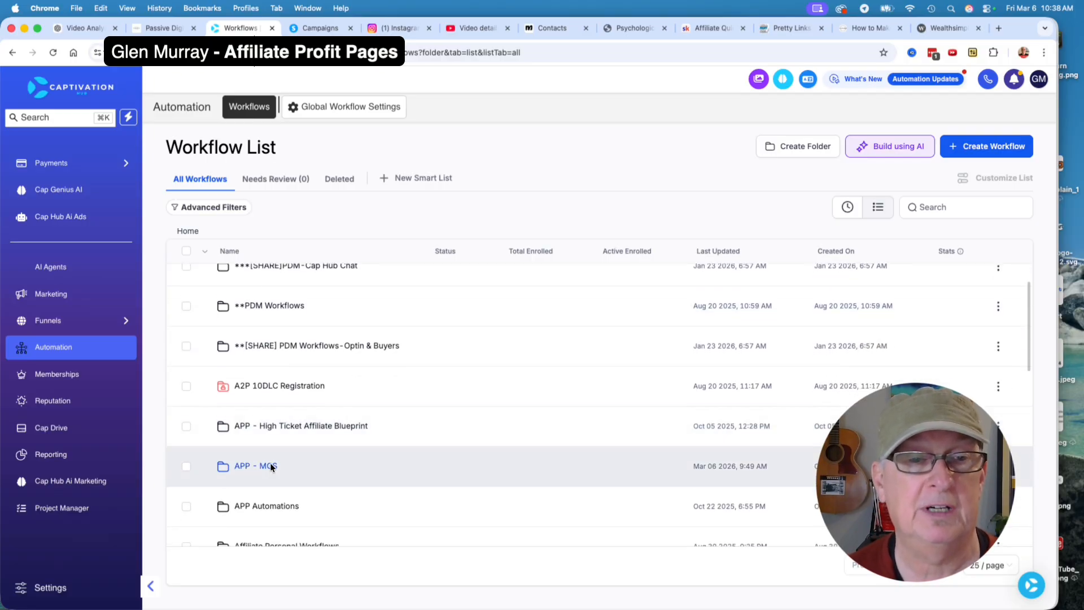
{"action": "left_click", "coordinate": [266, 465]}
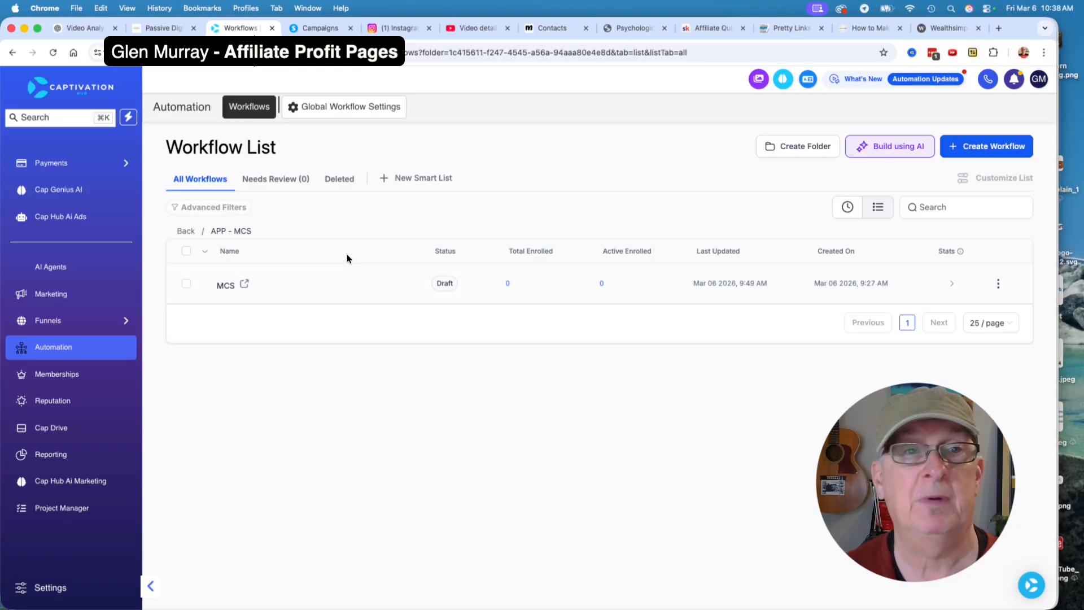
{"action": "left_click", "coordinate": [972, 153]}
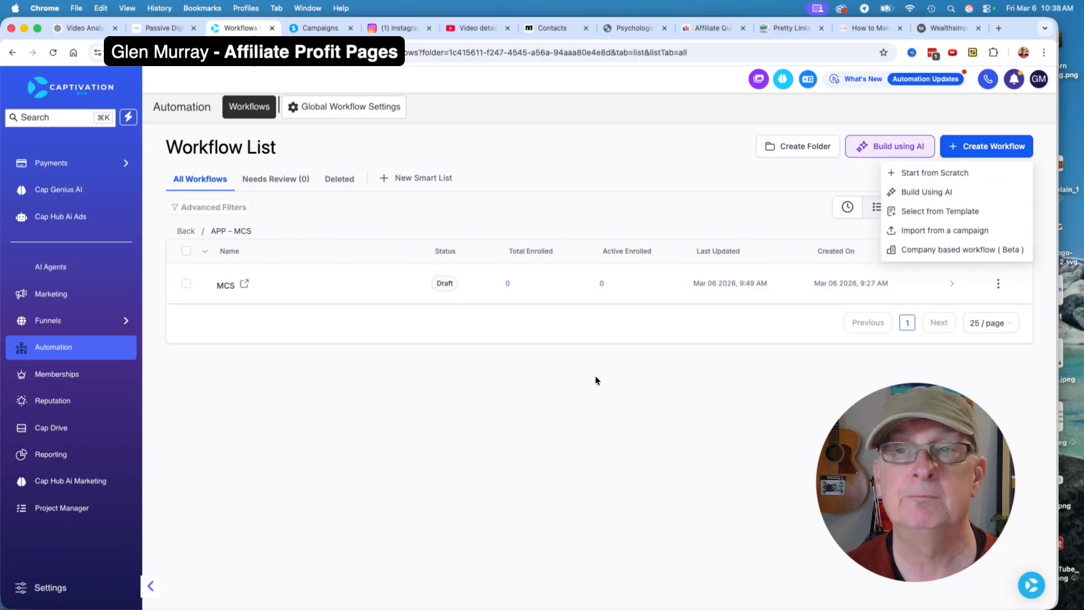
{"action": "left_click", "coordinate": [926, 173]}
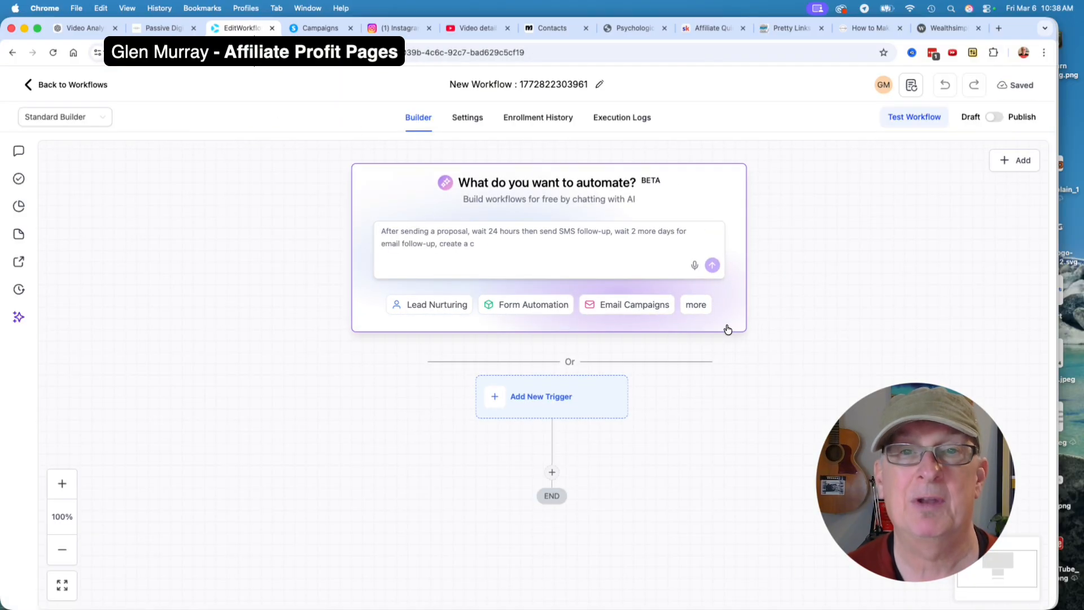
Step: Search the triggers for "tag" and add a Contact Tag trigger to the new workflow
{"action": "left_click", "coordinate": [545, 397]}
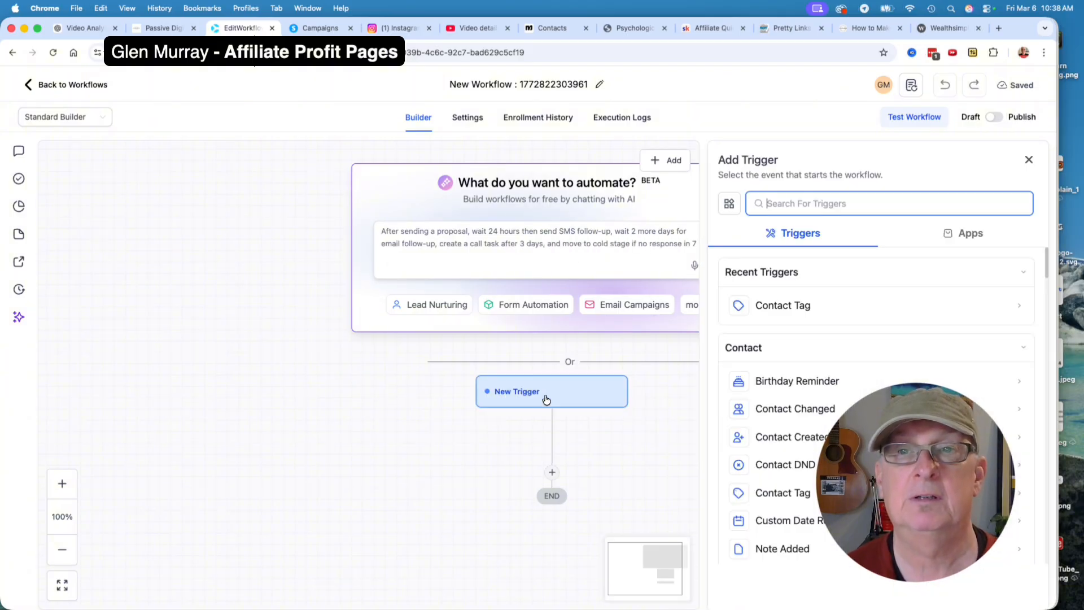
{"action": "left_click", "coordinate": [820, 211]}
{"action": "type", "text": "tag"}
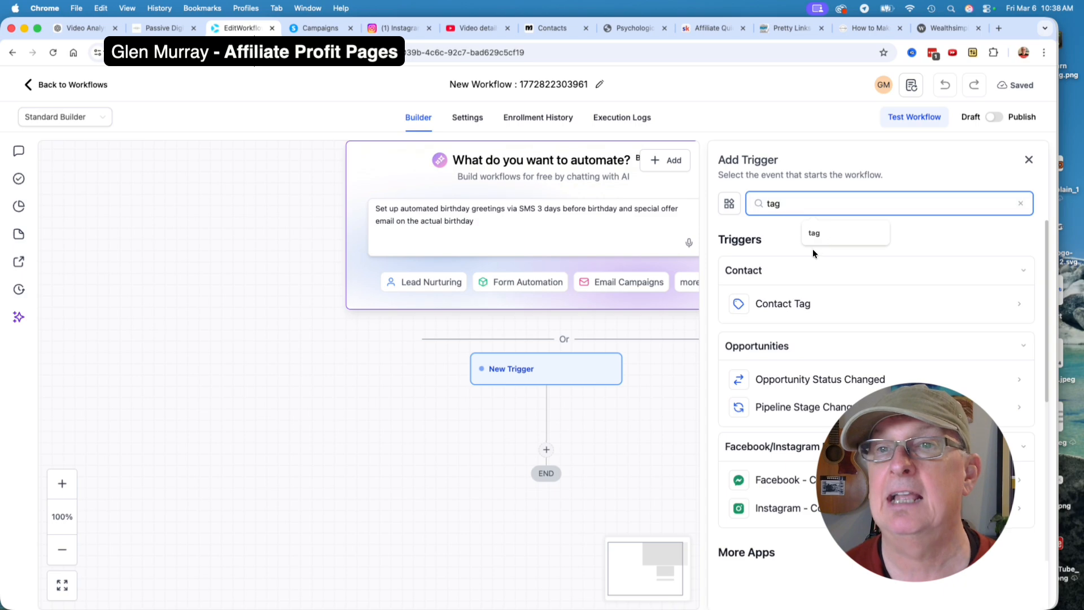
{"action": "left_click", "coordinate": [816, 234]}
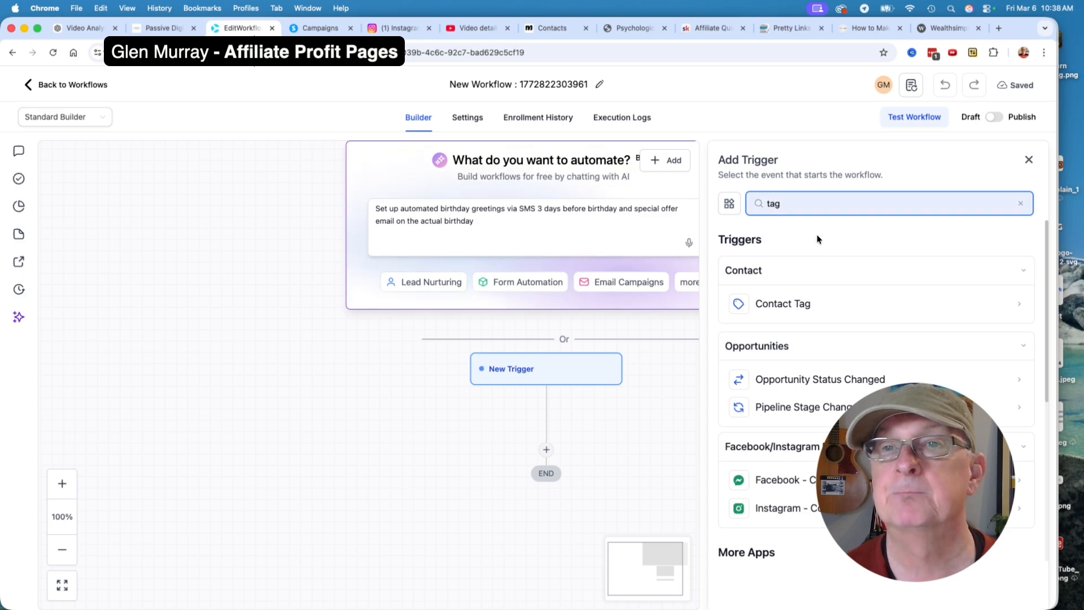
{"action": "left_click", "coordinate": [776, 305]}
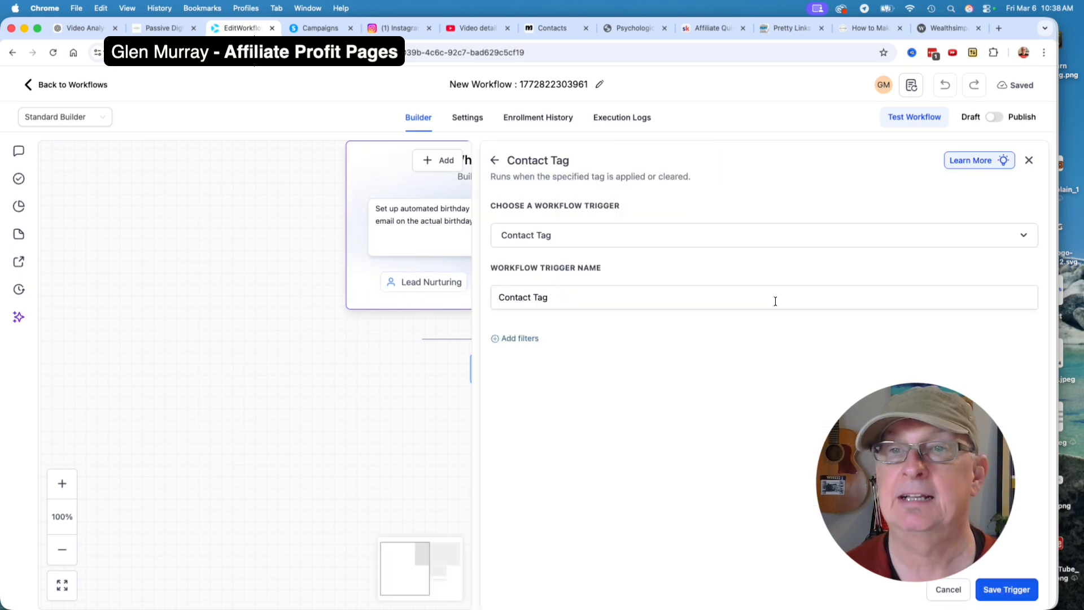
{"action": "left_click", "coordinate": [555, 298]}
{"action": "triple_click", "coordinate": [548, 298]}
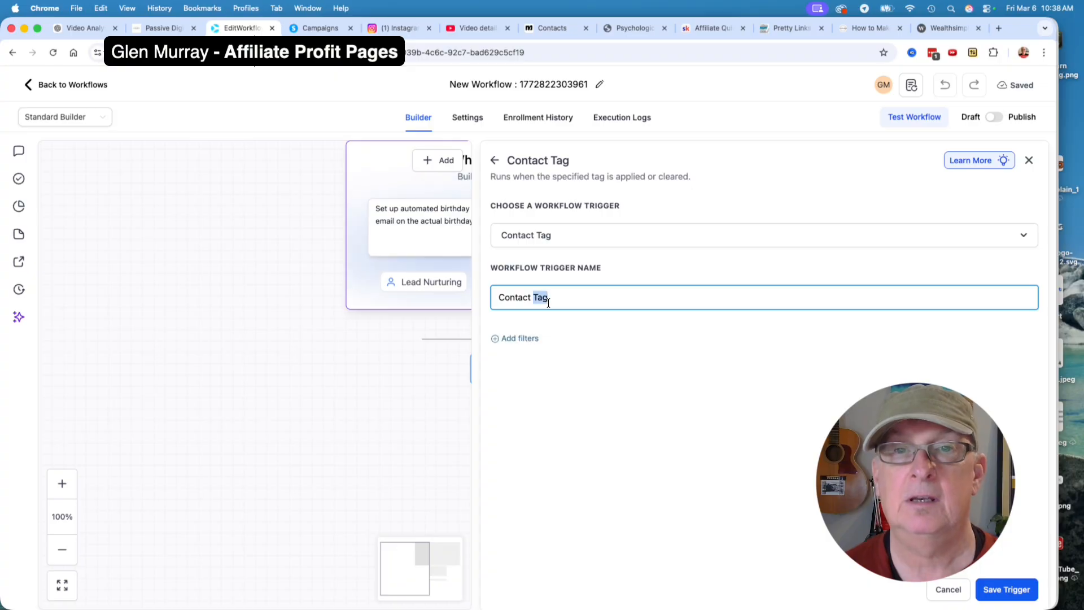
{"action": "left_click", "coordinate": [564, 242]}
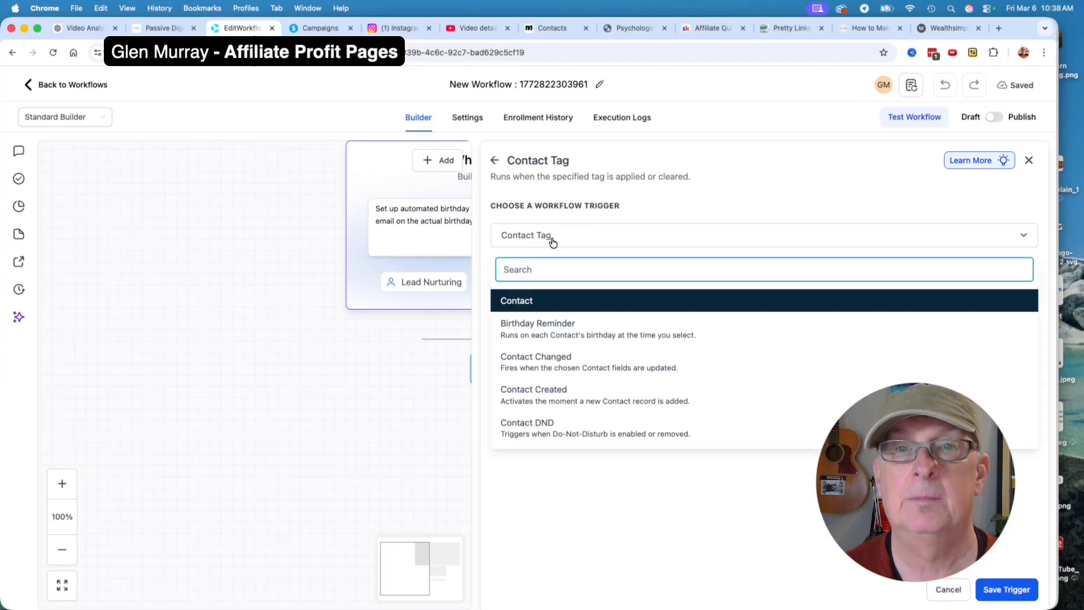
{"action": "left_click", "coordinate": [482, 354]}
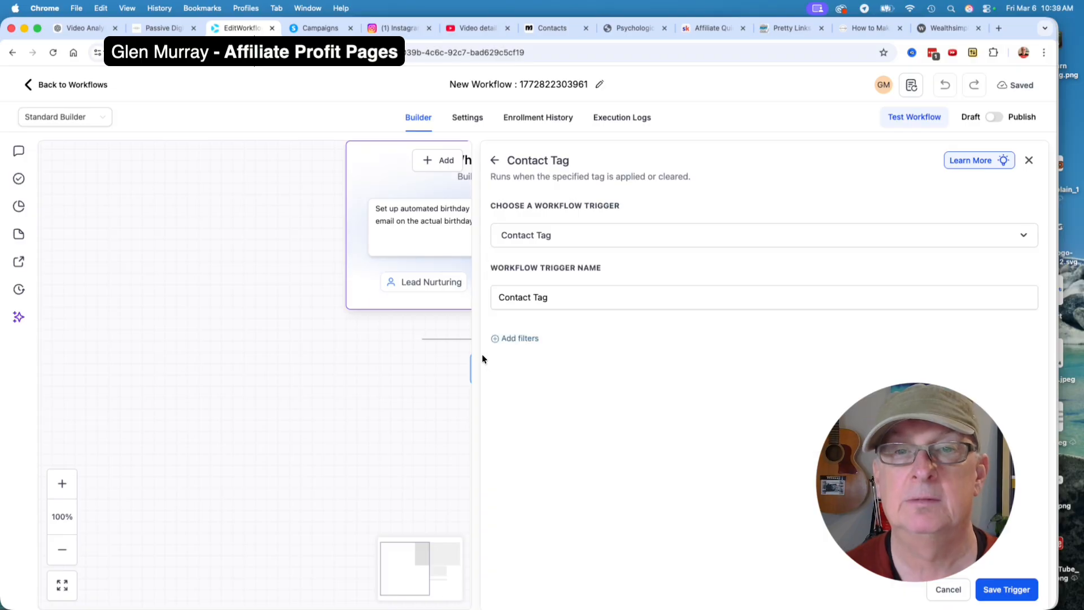
Step: Name the Contact Tag trigger MCS
{"action": "left_click", "coordinate": [555, 294]}
{"action": "triple_click", "coordinate": [555, 294]}
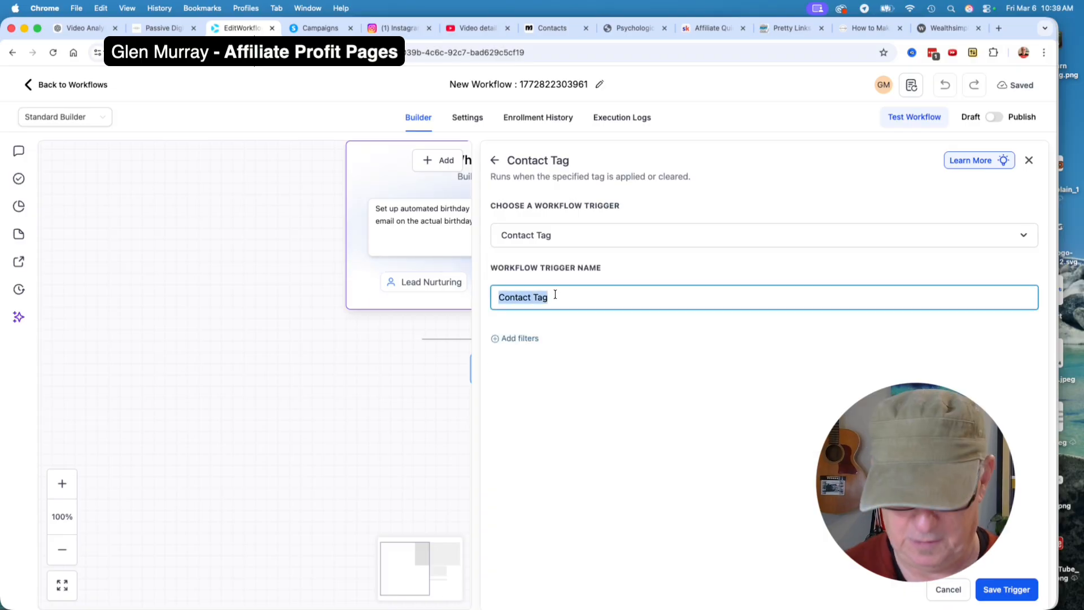
{"action": "type", "text": "MCS"}
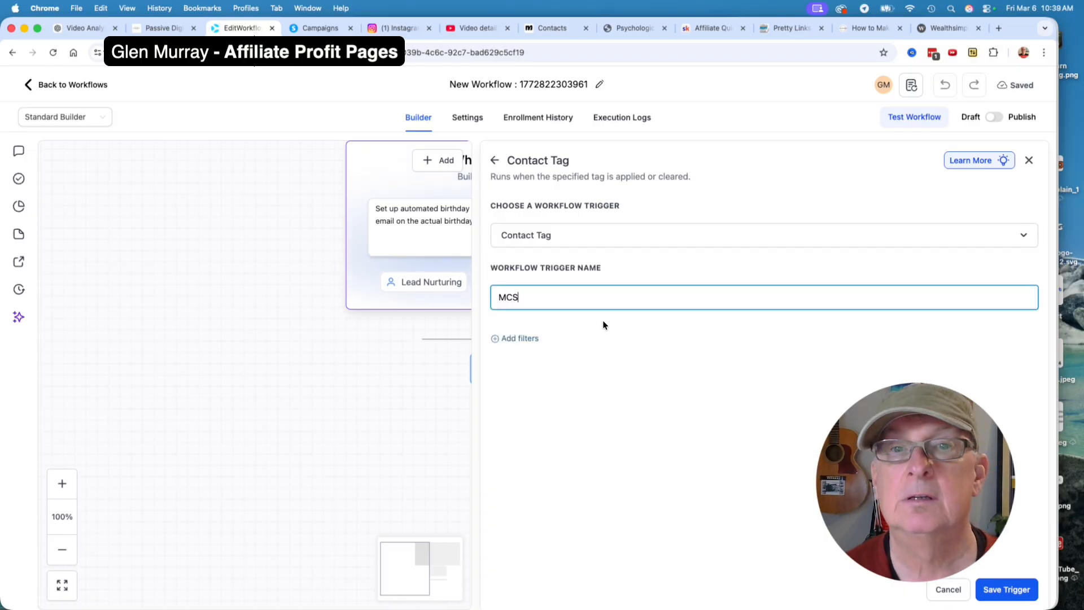
Step: Add a Tag Added filter to the MCS trigger and search its tag choices for mcs
{"action": "left_click", "coordinate": [511, 339]}
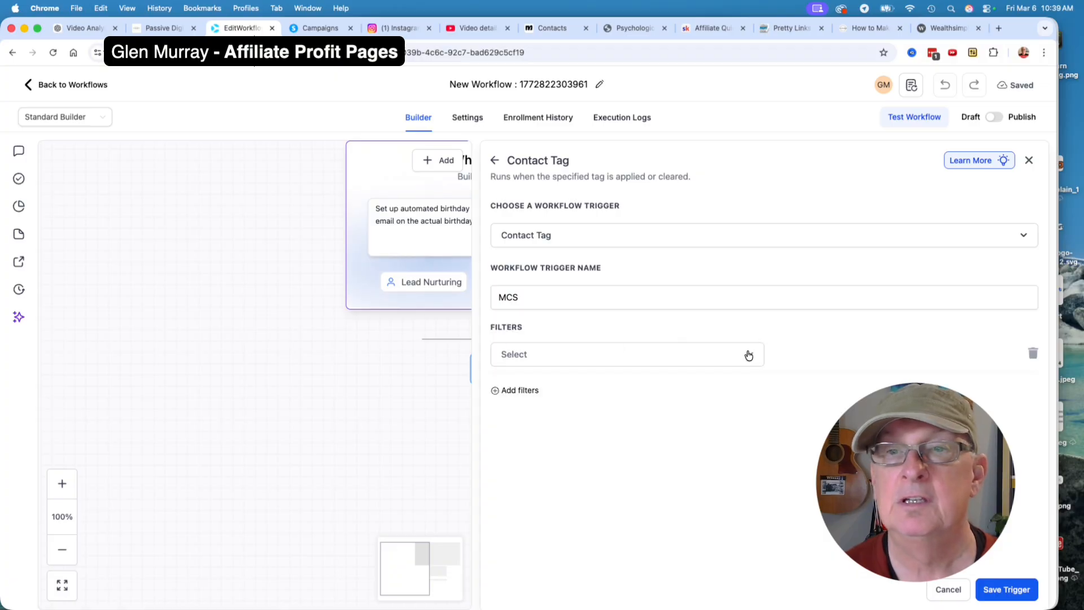
{"action": "left_click", "coordinate": [748, 355]}
{"action": "left_click", "coordinate": [528, 443]}
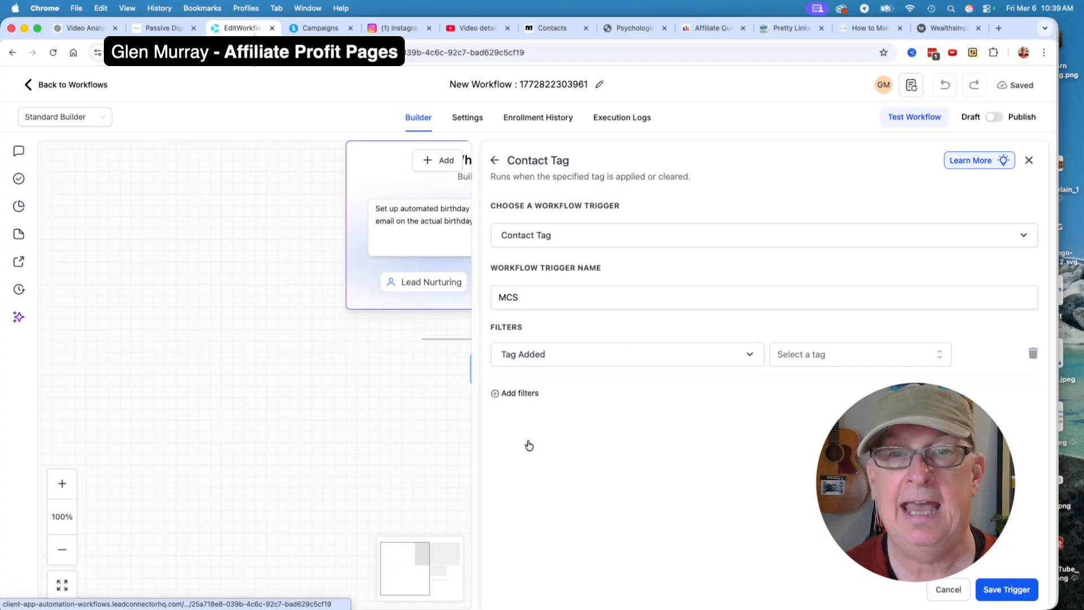
{"action": "left_click", "coordinate": [881, 356]}
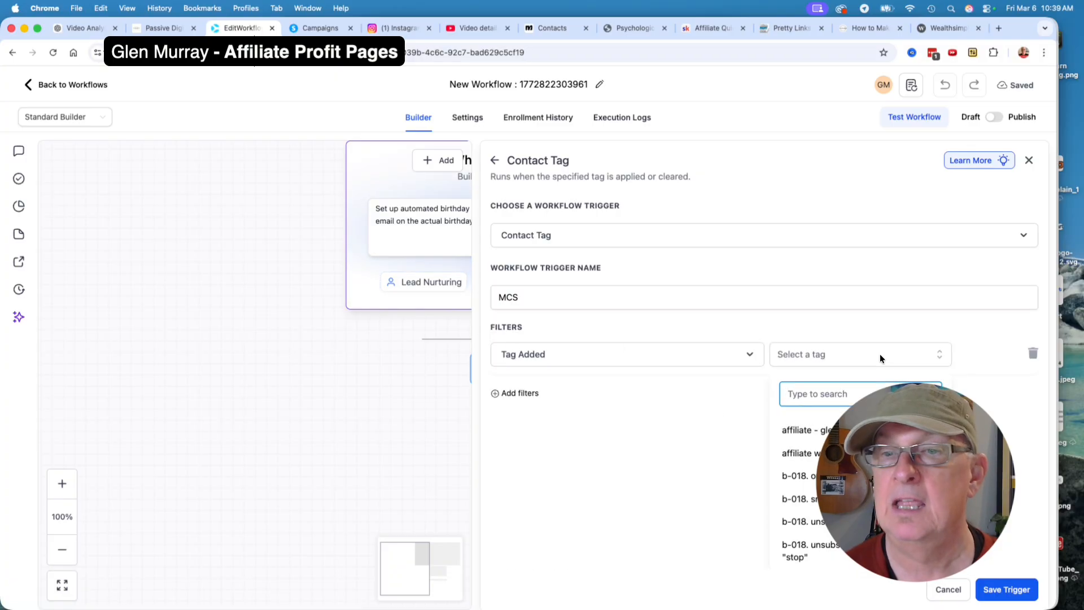
{"action": "scroll", "coordinate": [801, 491], "scroll_direction": "down", "scroll_amount": 10}
{"action": "scroll", "coordinate": [801, 491], "scroll_direction": "up", "scroll_amount": 5}
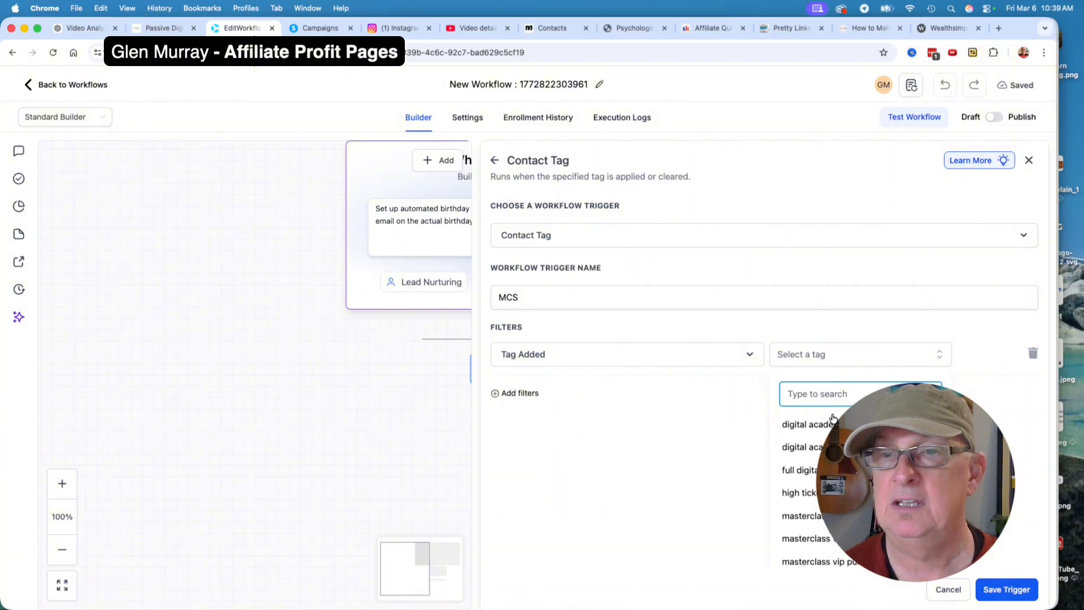
{"action": "type", "text": "mcs"}
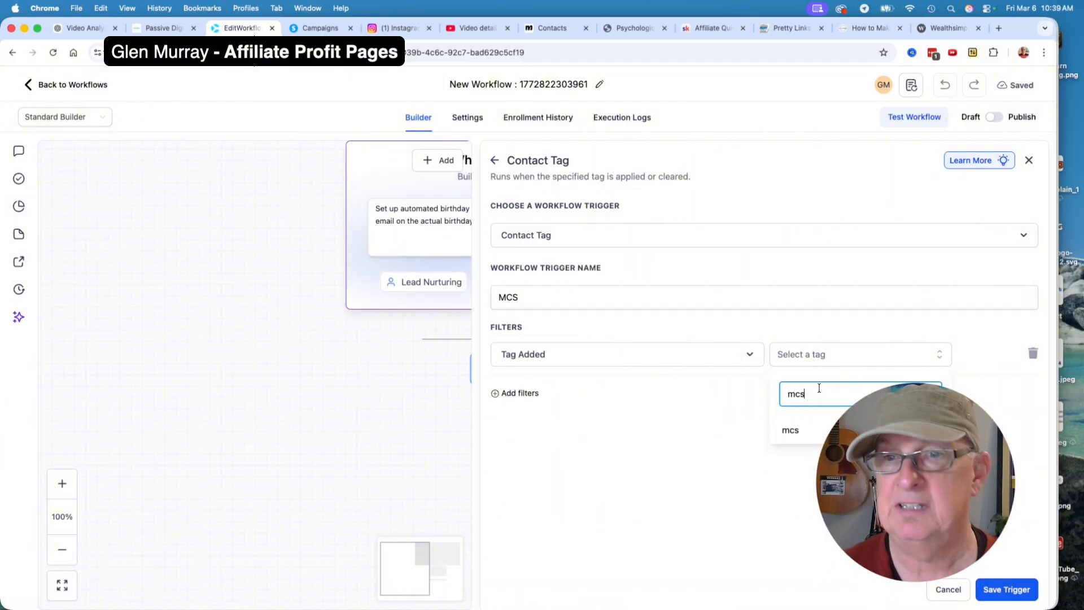
{"action": "double_click", "coordinate": [797, 396]}
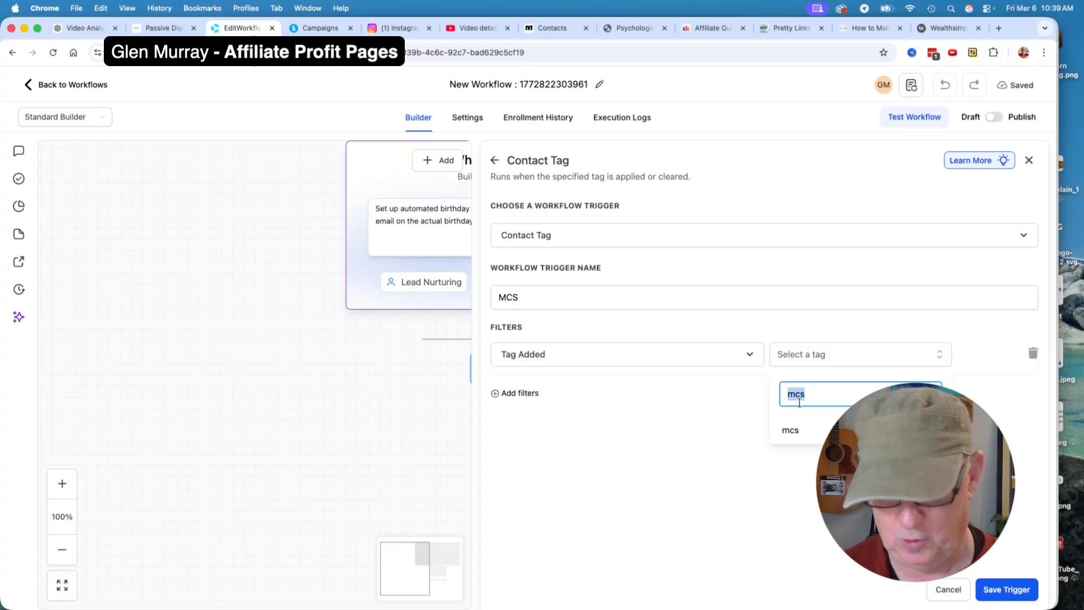
{"action": "type", "text": "test"}
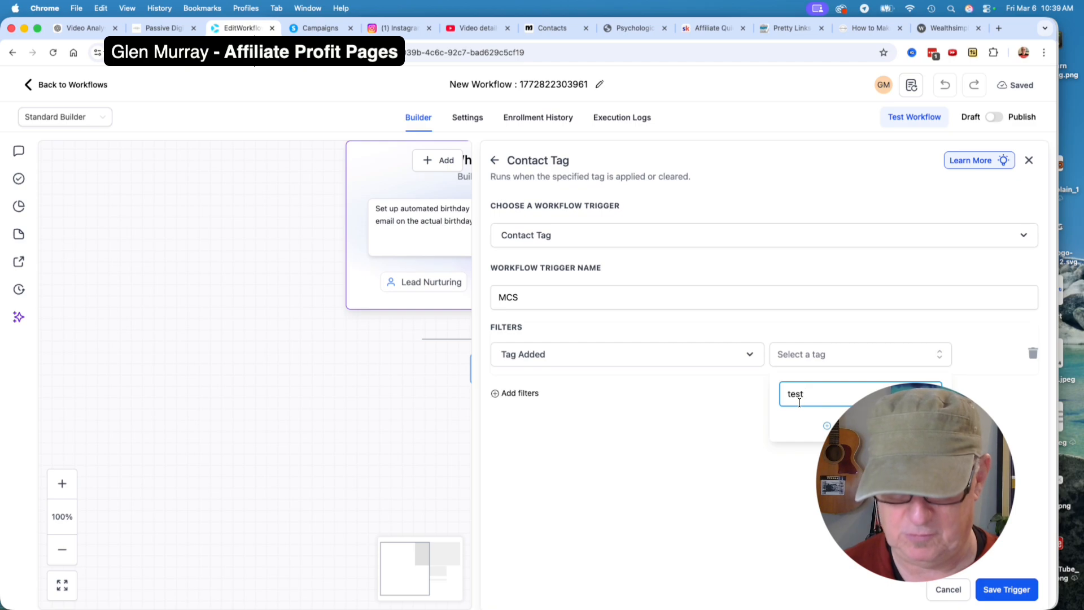
{"action": "type", "text": "t1"}
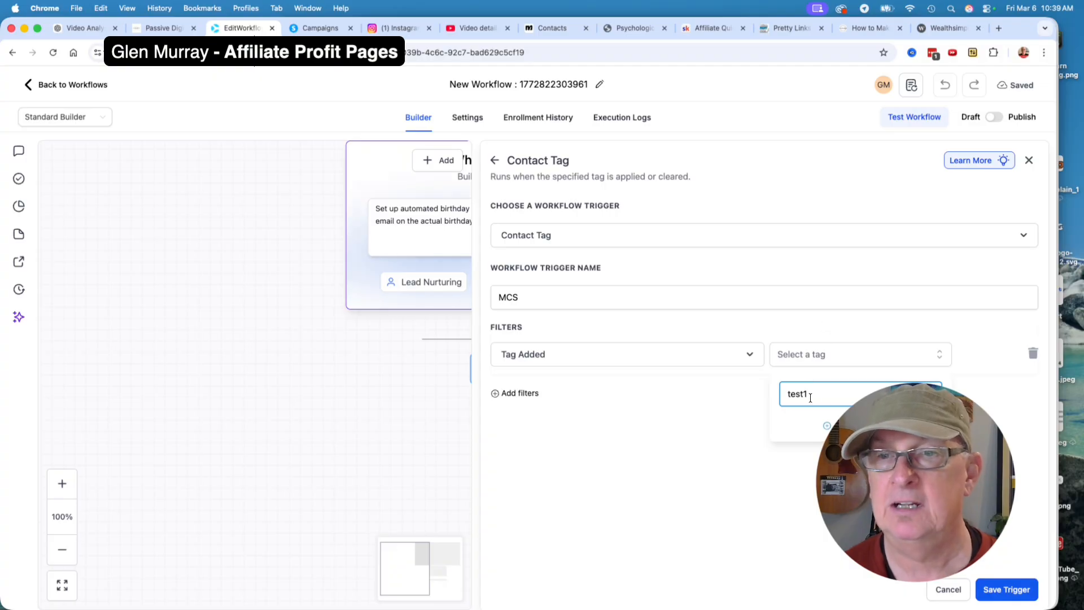
{"action": "key", "text": "super+a"}
Step: Choose the existing mcs tag for the Tag Added filter and save the trigger
{"action": "type", "text": "m"}
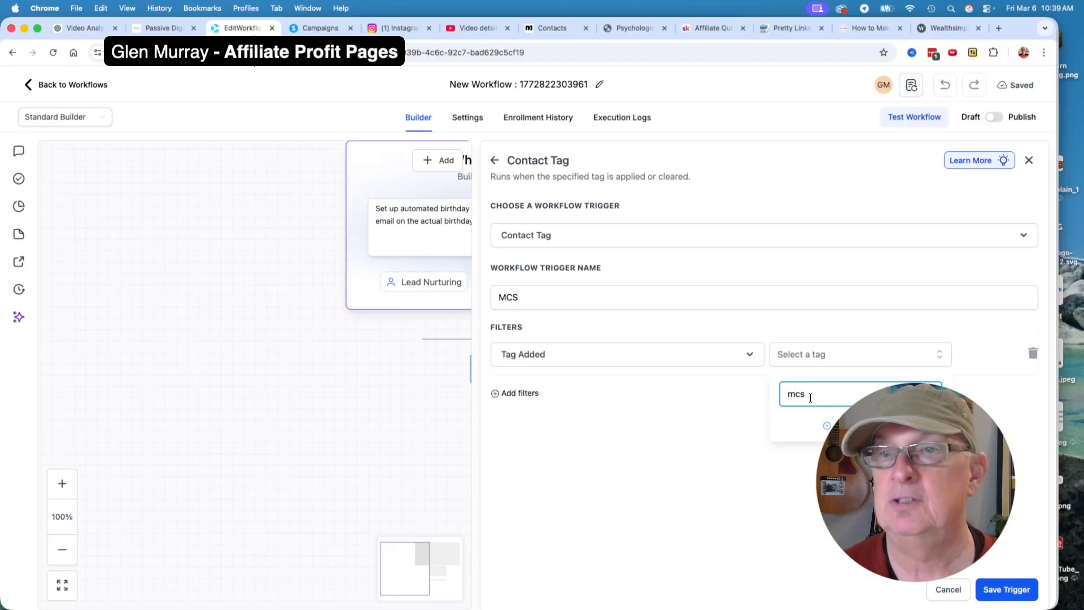
{"action": "left_click", "coordinate": [791, 431]}
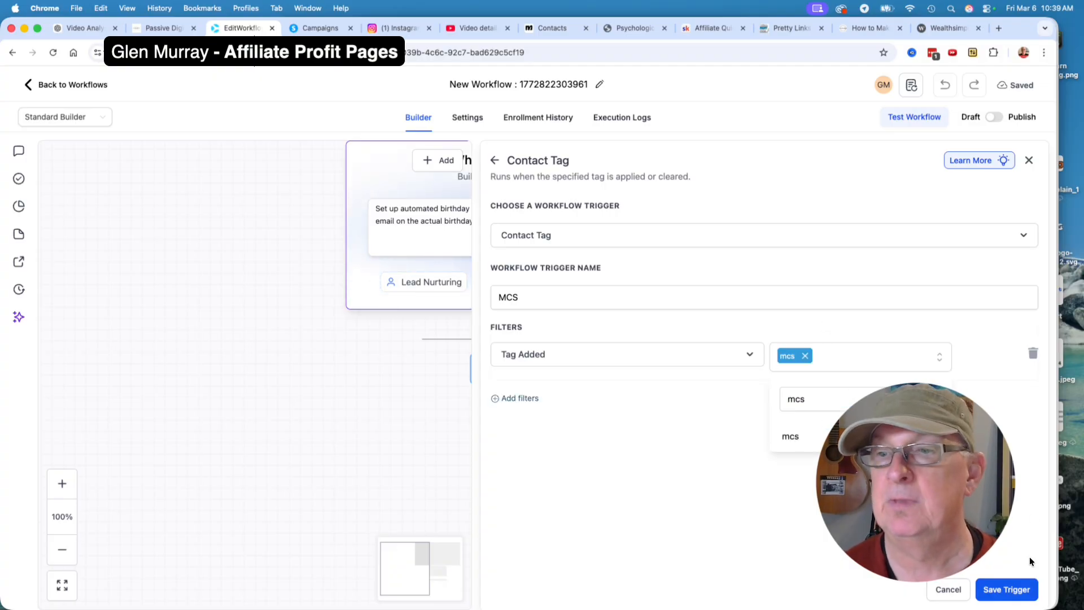
{"action": "left_click", "coordinate": [1006, 588]}
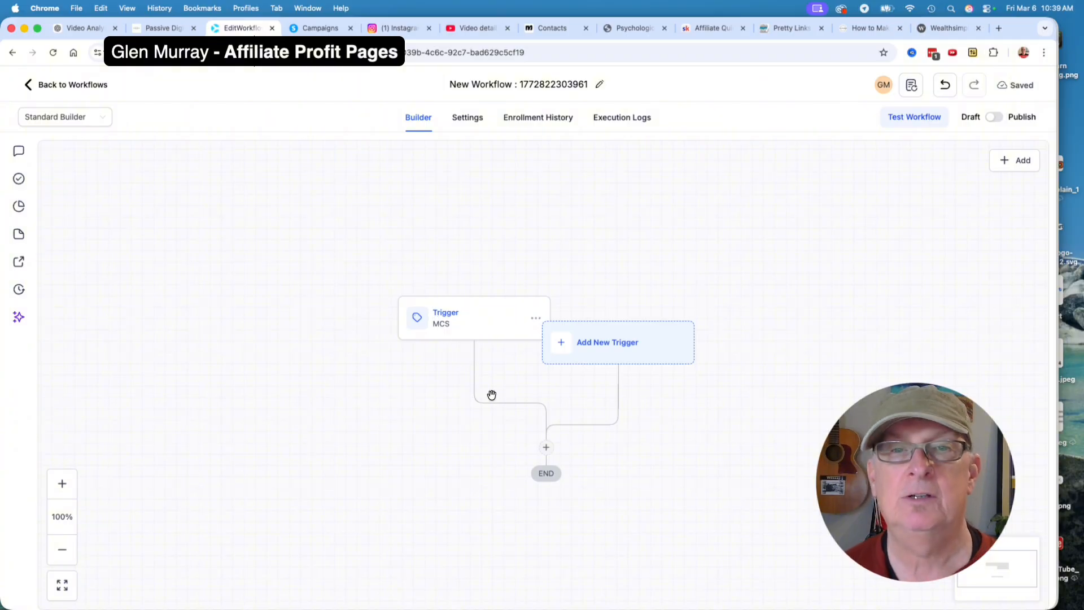
Step: Add a Send Email action to the workflow directly below the MCS trigger
{"action": "scroll", "coordinate": [492, 395], "scroll_direction": "down", "scroll_amount": 2}
{"action": "left_click", "coordinate": [547, 402]}
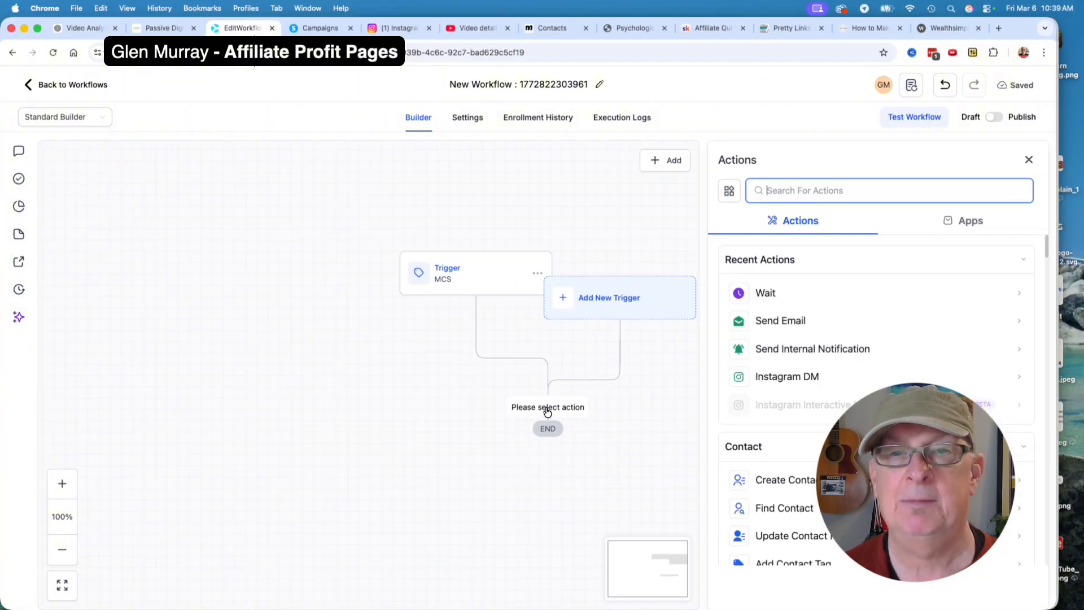
{"action": "left_click", "coordinate": [757, 320]}
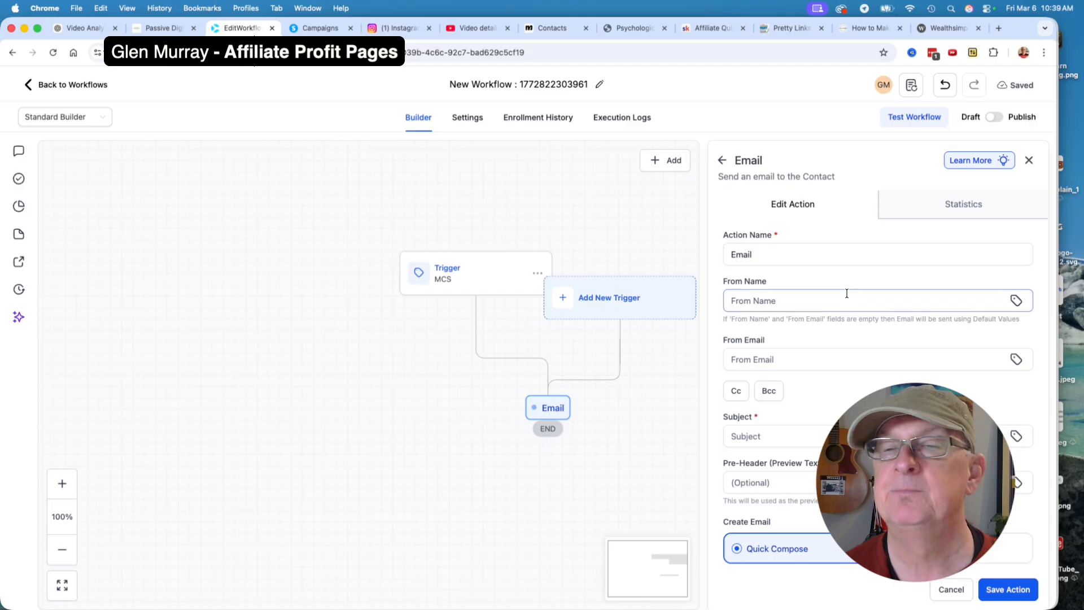
{"action": "scroll", "coordinate": [829, 388], "scroll_direction": "down", "scroll_amount": 3}
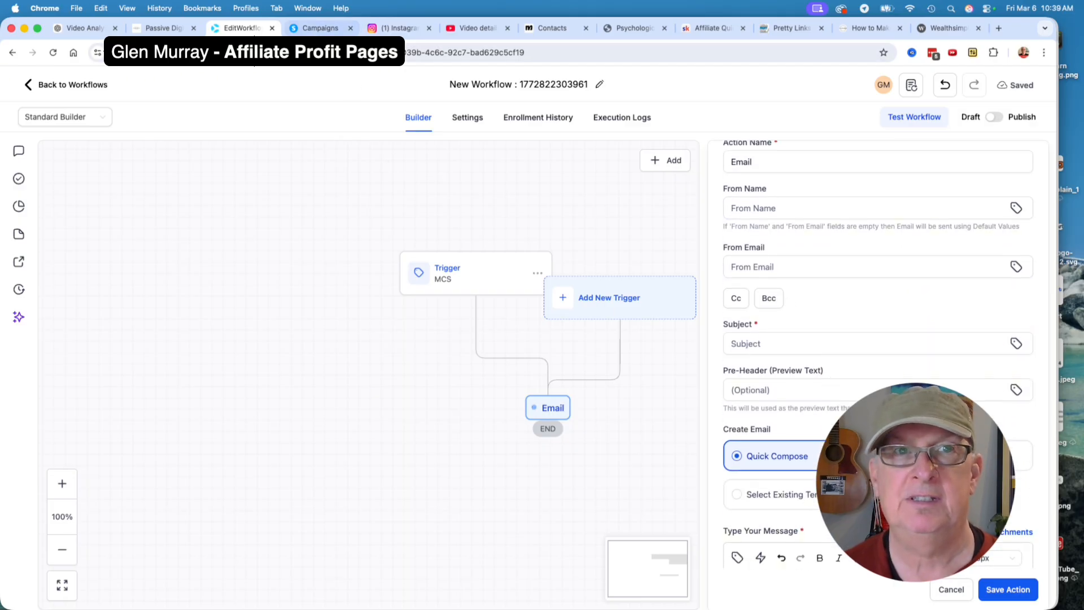
Step: Switch to systeme.io, open the first AI Cash Machines 2.0 campaign email, and copy its subject into the workflow email's Subject
{"action": "left_click", "coordinate": [313, 30]}
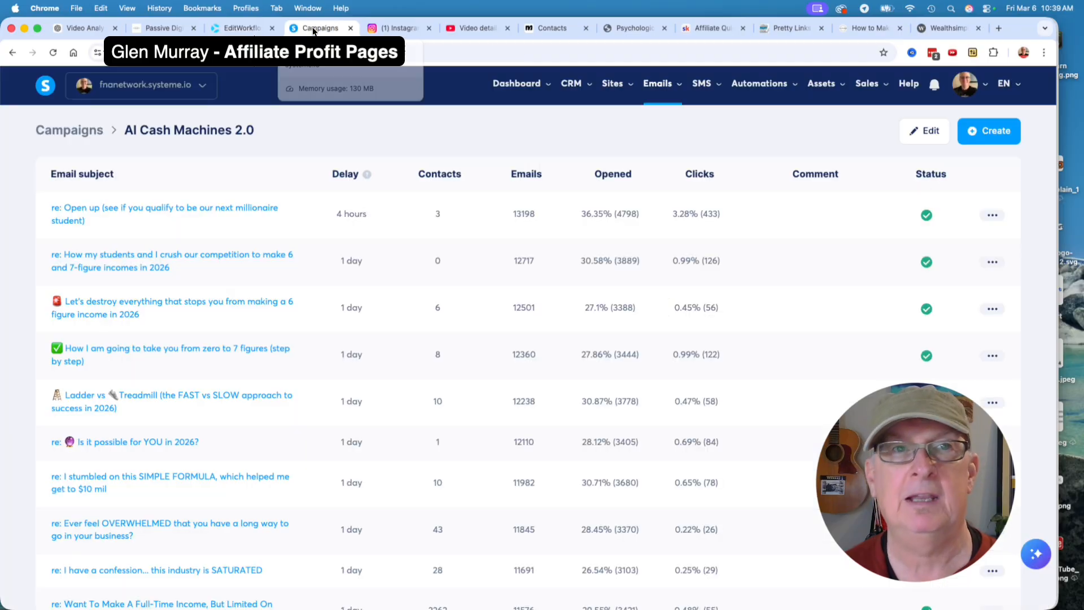
{"action": "left_click", "coordinate": [147, 210]}
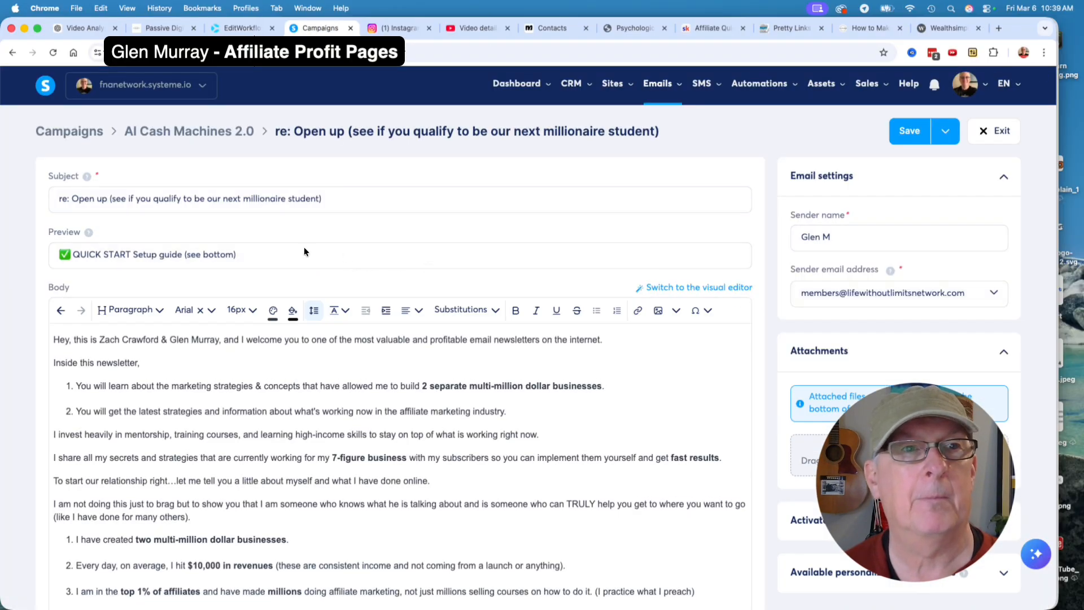
{"action": "triple_click", "coordinate": [342, 200]}
{"action": "key", "text": "super+c"}
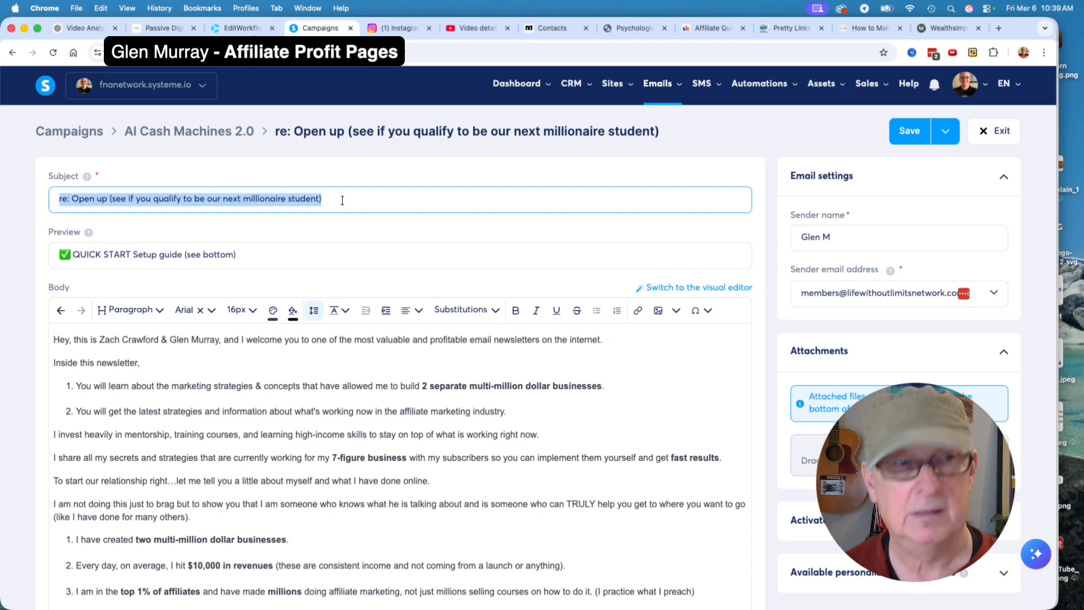
{"action": "left_click", "coordinate": [239, 28]}
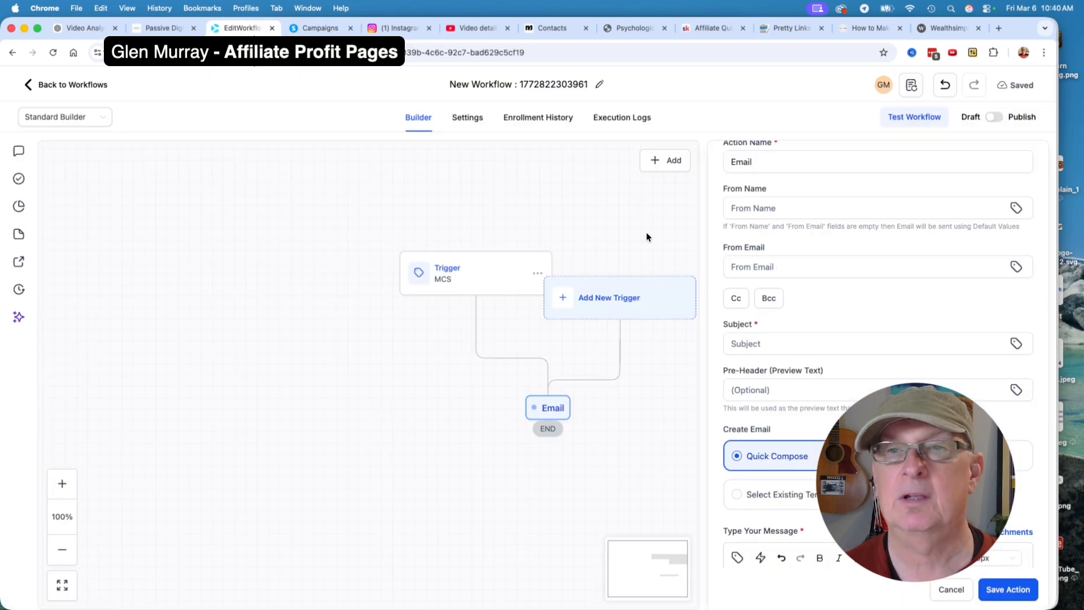
{"action": "left_click", "coordinate": [787, 340]}
{"action": "key", "text": "super+v"}
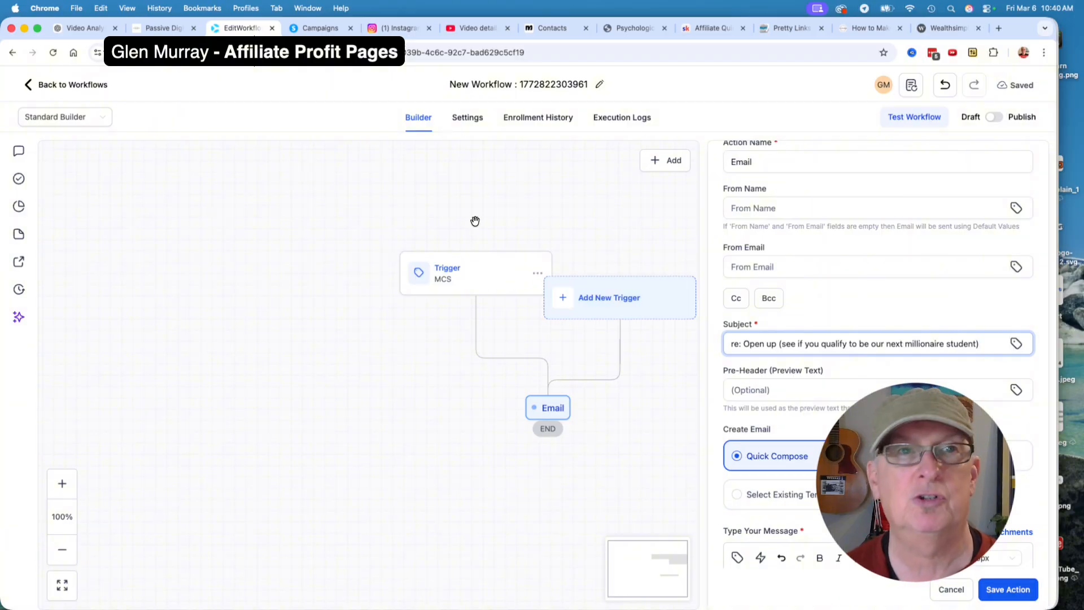
Step: Copy the systeme.io email's preview text "✅ QUICK START Setup guide (see bottom)" into the workflow email's Pre-Header
{"action": "left_click", "coordinate": [316, 29]}
{"action": "triple_click", "coordinate": [263, 257]}
{"action": "key", "text": "super+c"}
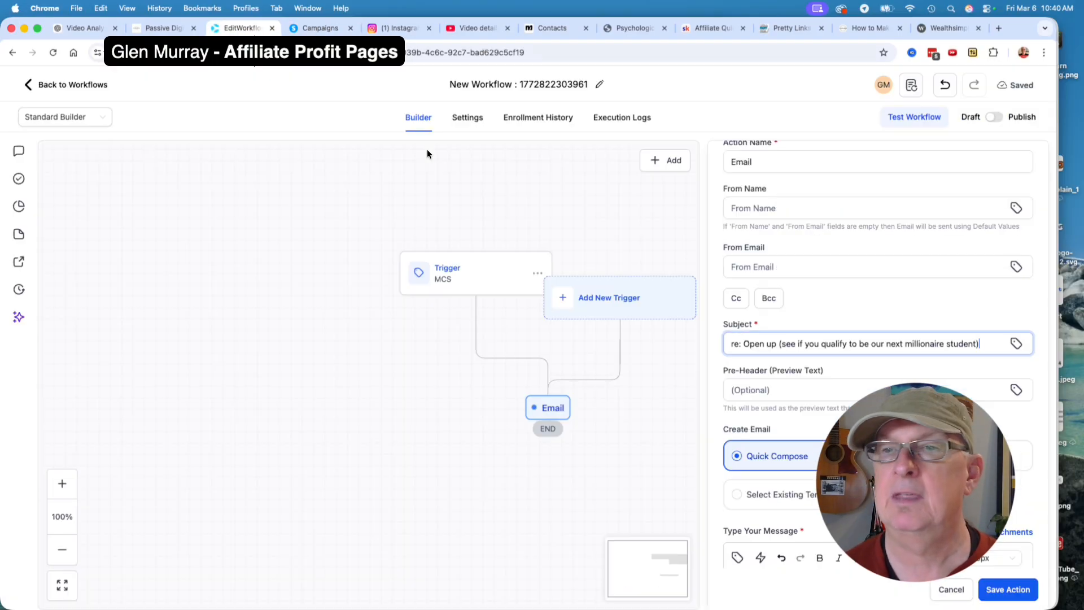
{"action": "left_click", "coordinate": [236, 27]}
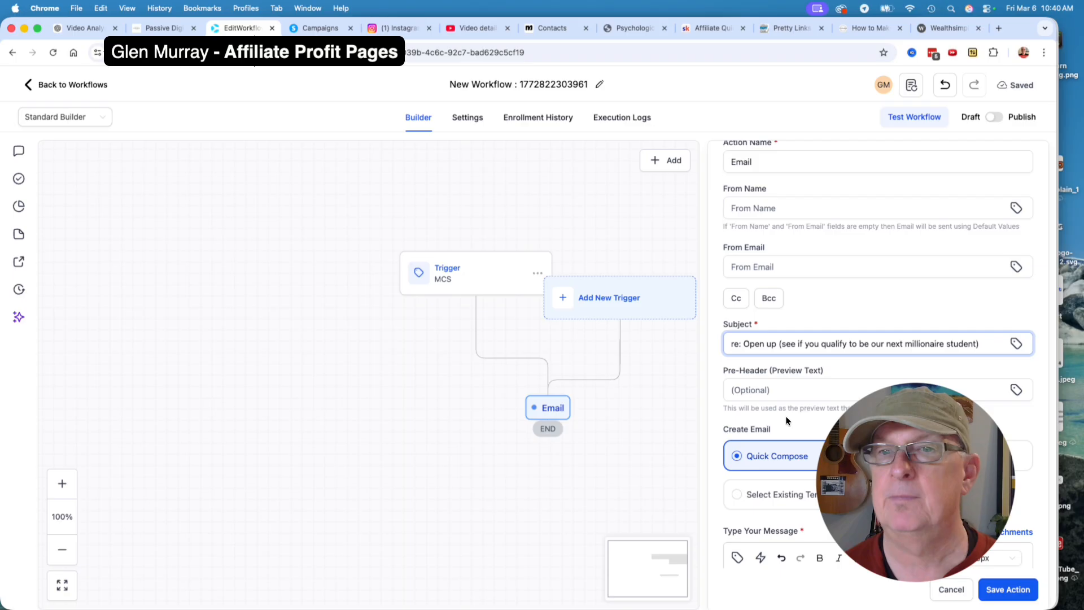
{"action": "left_click", "coordinate": [784, 386]}
{"action": "key", "text": "super+v"}
{"action": "scroll", "coordinate": [877, 339], "scroll_direction": "down", "scroll_amount": 5}
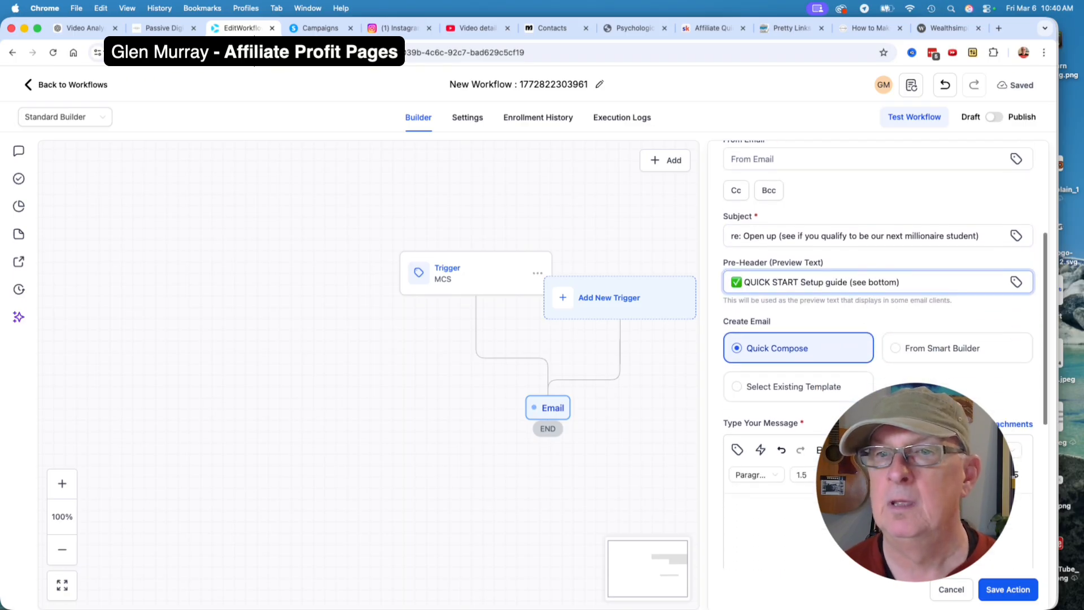
Step: Copy the entire body of the systeme.io campaign email into the message of the workflow's Email action
{"action": "scroll", "coordinate": [878, 339], "scroll_direction": "up", "scroll_amount": 8}
{"action": "scroll", "coordinate": [757, 244], "scroll_direction": "down", "scroll_amount": 1}
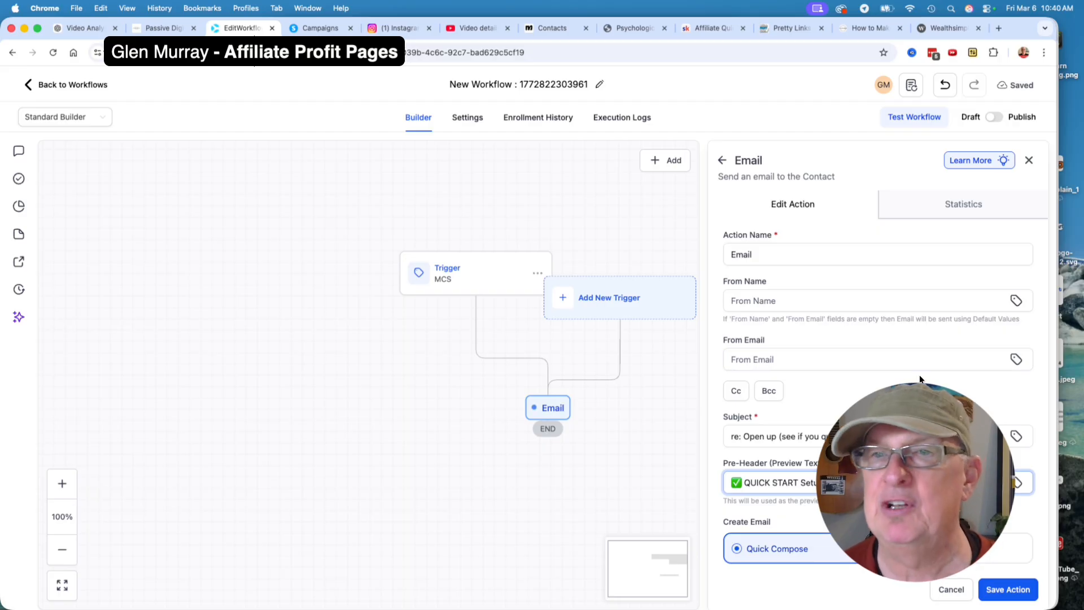
{"action": "scroll", "coordinate": [920, 379], "scroll_direction": "down", "scroll_amount": 5}
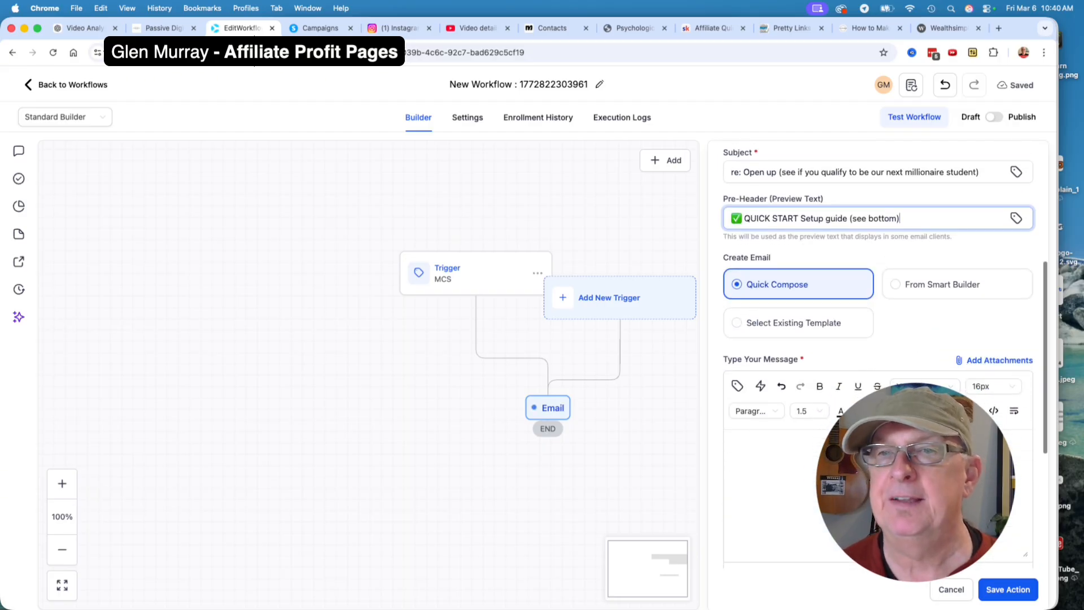
{"action": "left_click", "coordinate": [790, 456]}
{"action": "left_click", "coordinate": [320, 28]}
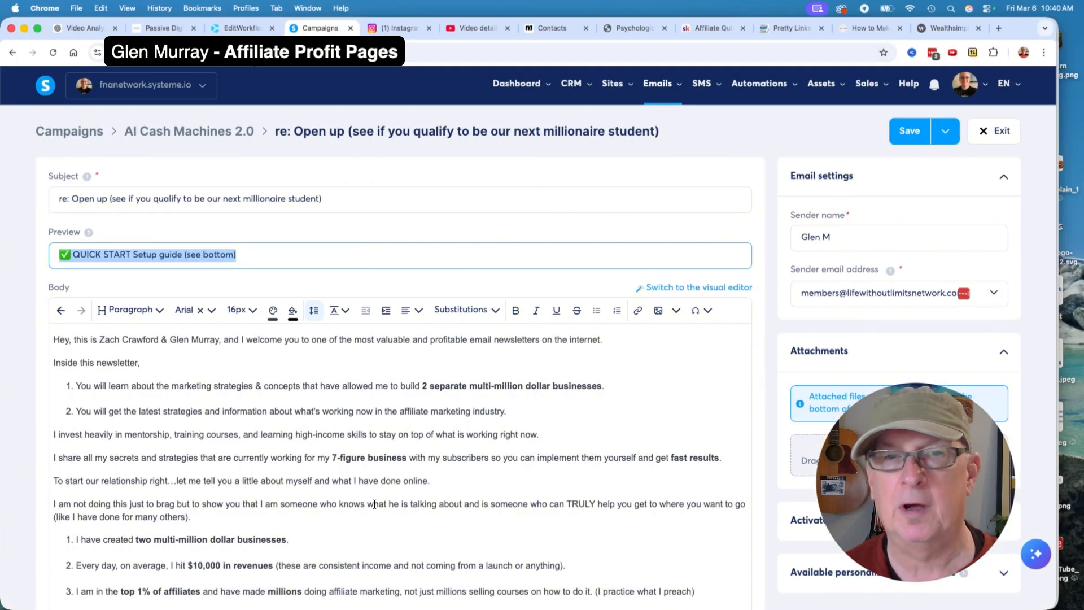
{"action": "scroll", "coordinate": [374, 504], "scroll_direction": "down", "scroll_amount": 1}
{"action": "left_click", "coordinate": [350, 502]}
{"action": "key", "text": "cmd+a"}
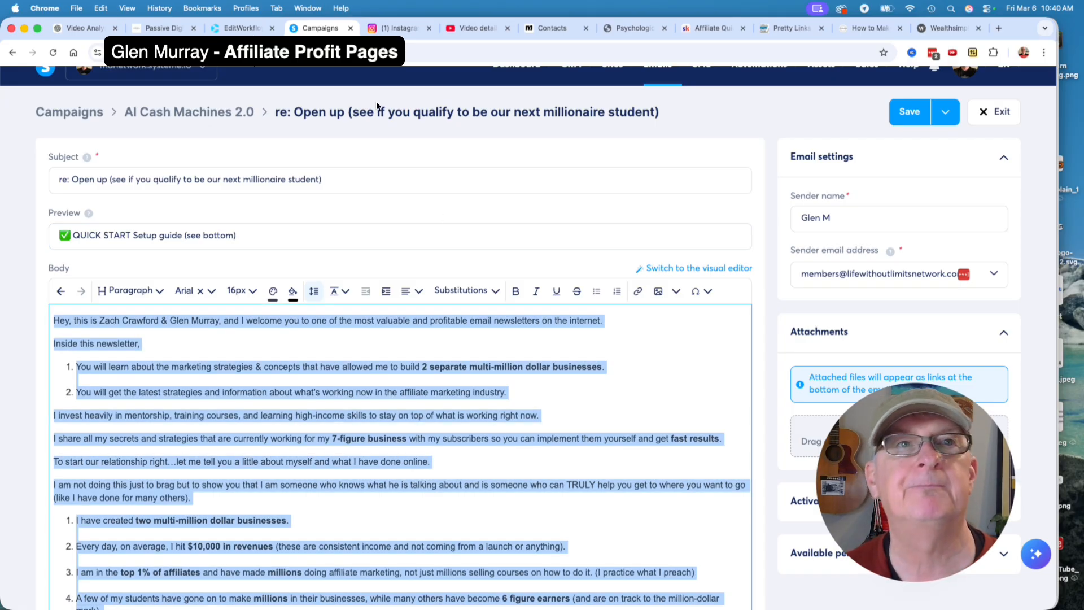
{"action": "left_click", "coordinate": [240, 27]}
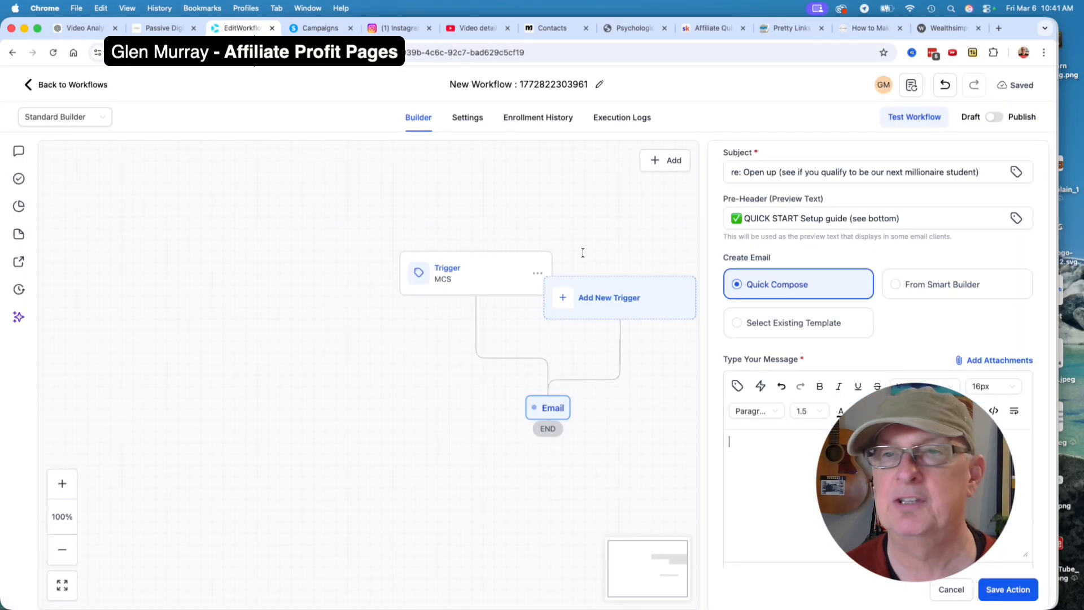
{"action": "left_click", "coordinate": [732, 444]}
{"action": "key", "text": "cmd+v"}
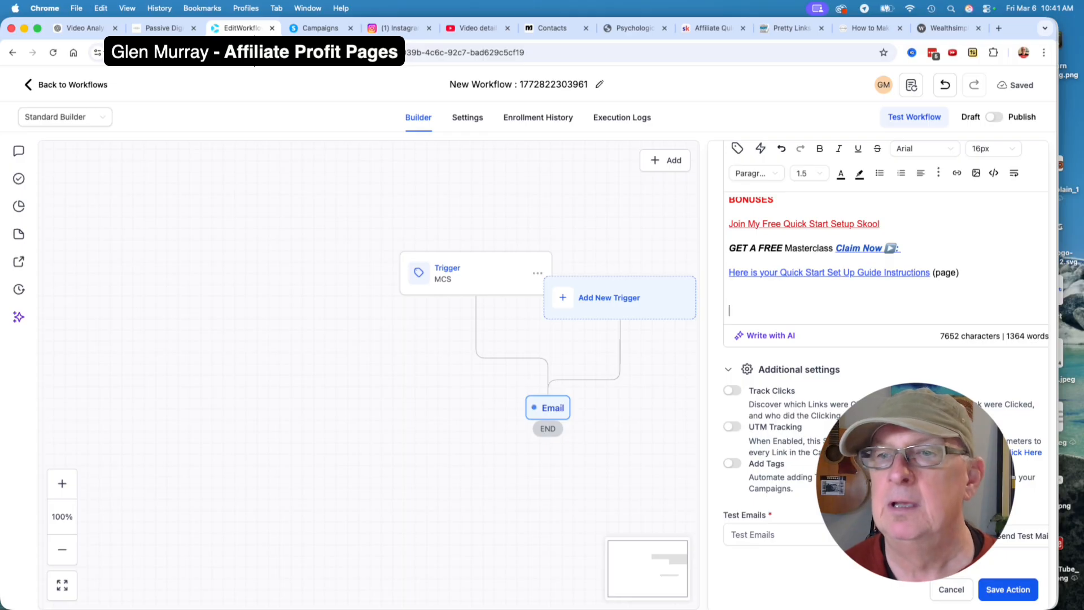
Step: Look through the pasted email message and save the Email action
{"action": "scroll", "coordinate": [886, 353], "scroll_direction": "up", "scroll_amount": 10}
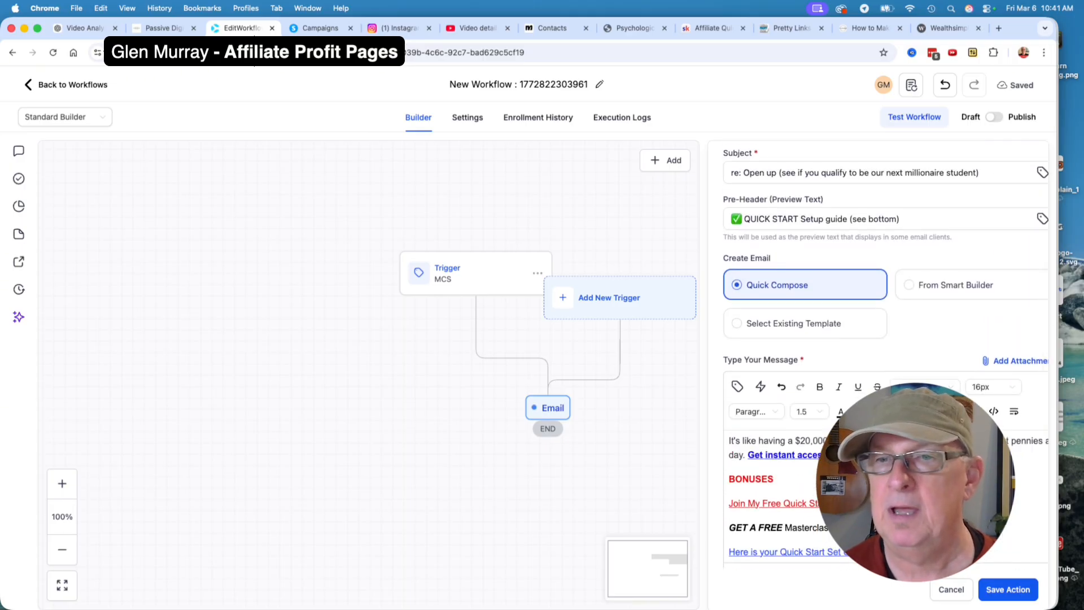
{"action": "scroll", "coordinate": [773, 497], "scroll_direction": "up", "scroll_amount": 15}
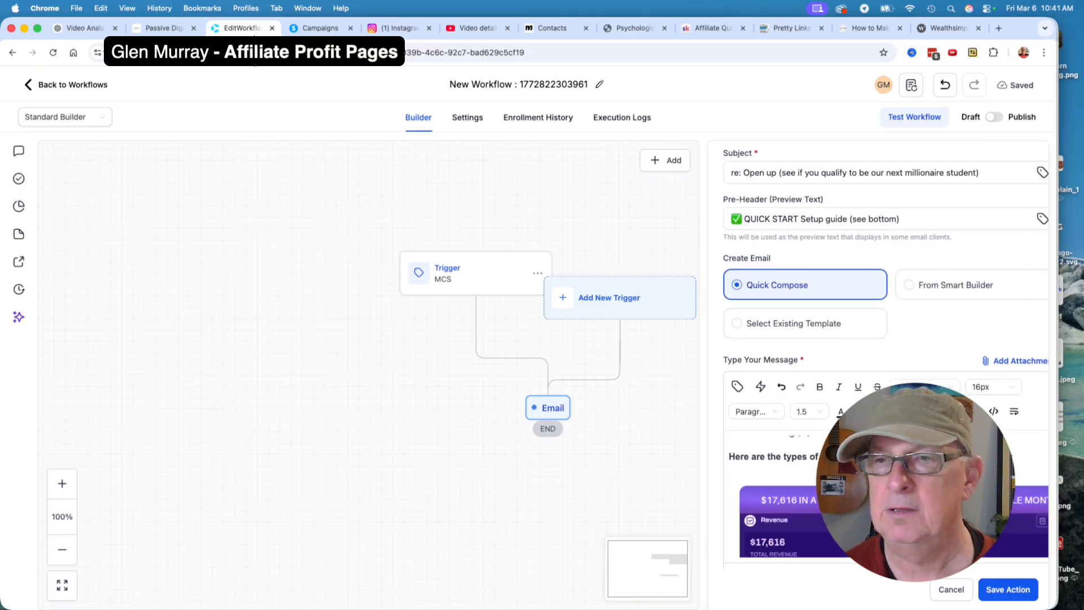
{"action": "scroll", "coordinate": [773, 497], "scroll_direction": "up", "scroll_amount": 15}
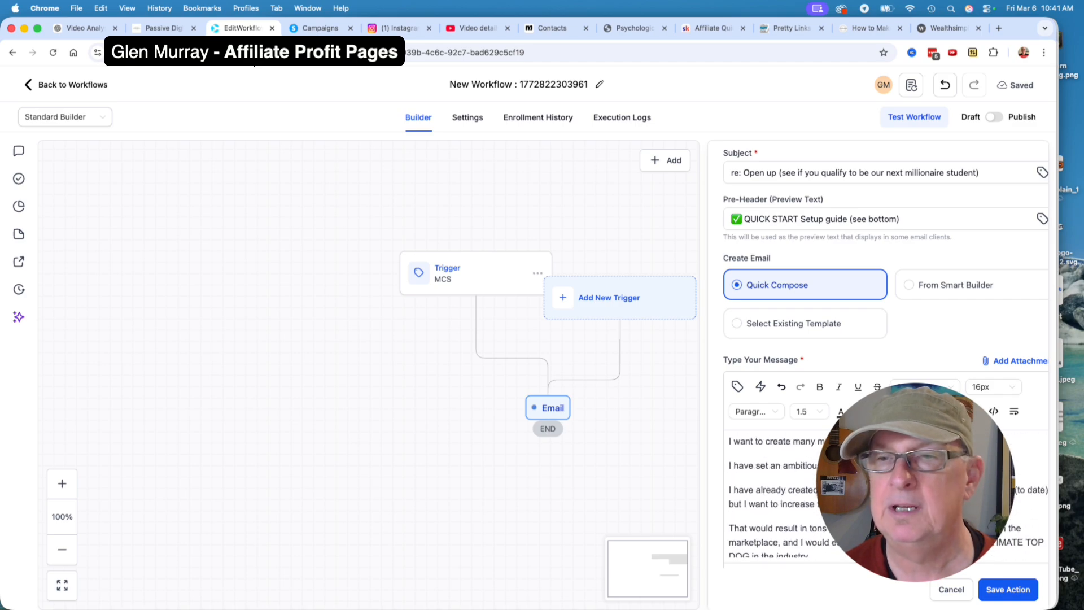
{"action": "scroll", "coordinate": [773, 497], "scroll_direction": "down", "scroll_amount": 15}
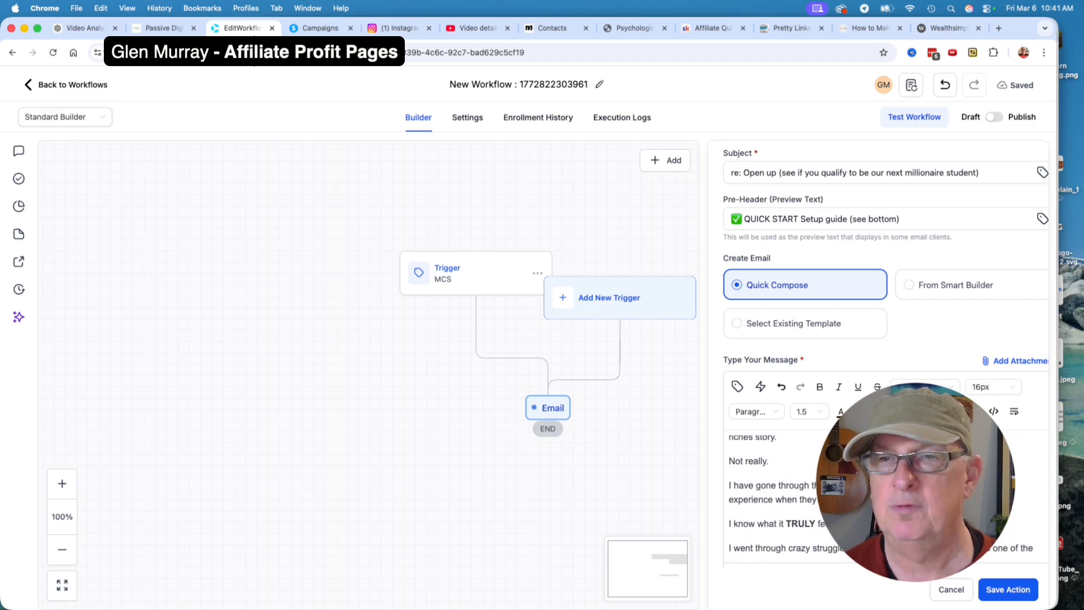
{"action": "scroll", "coordinate": [773, 497], "scroll_direction": "down", "scroll_amount": 15}
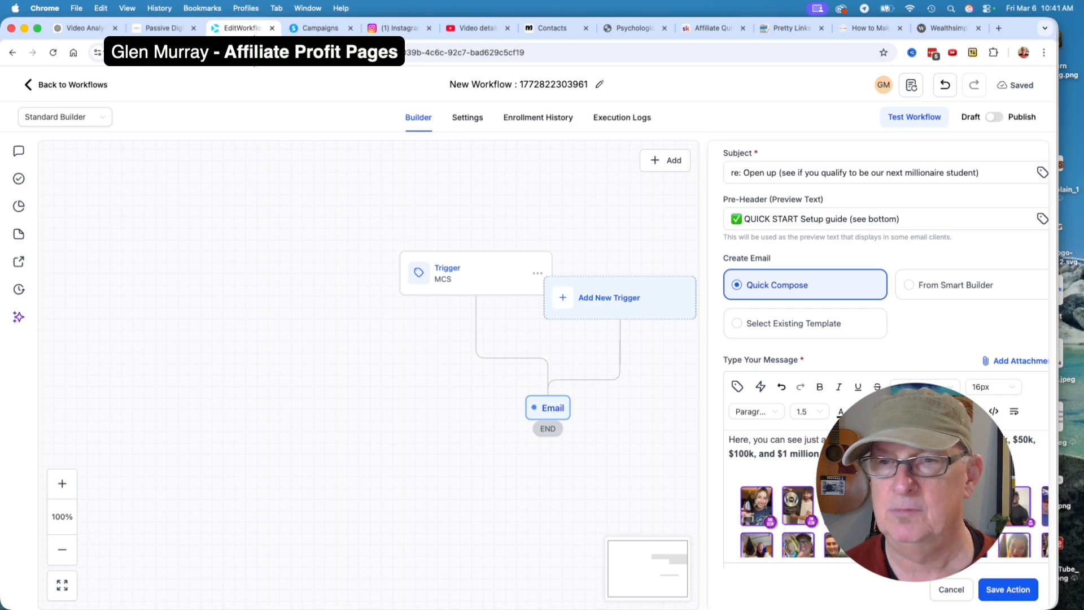
{"action": "scroll", "coordinate": [773, 497], "scroll_direction": "up", "scroll_amount": 15}
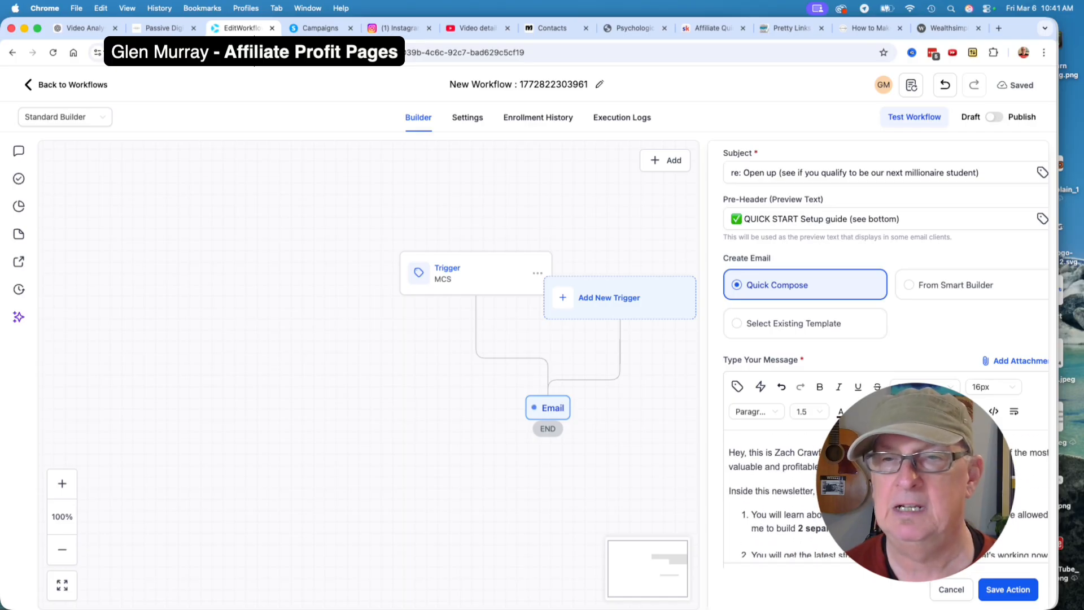
{"action": "scroll", "coordinate": [773, 496], "scroll_direction": "down", "scroll_amount": 15}
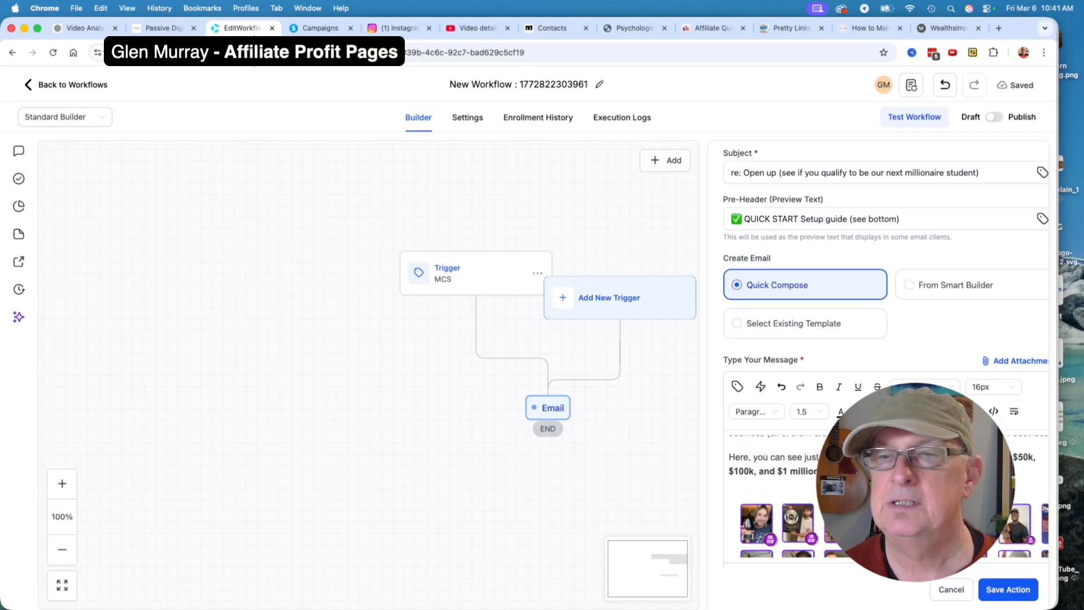
{"action": "scroll", "coordinate": [774, 496], "scroll_direction": "down", "scroll_amount": 10}
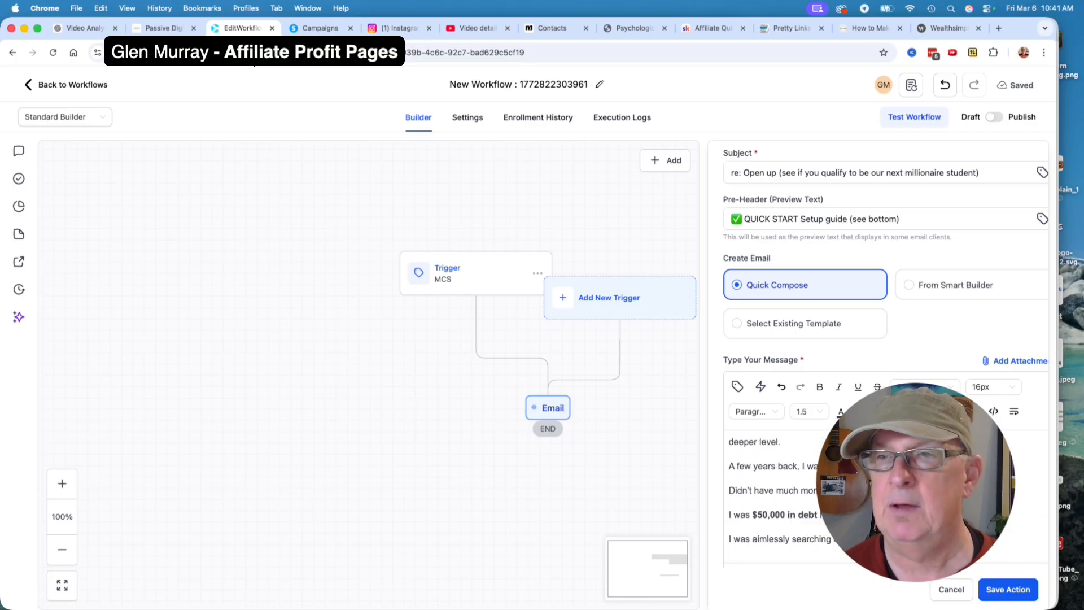
{"action": "left_click", "coordinate": [1006, 589]}
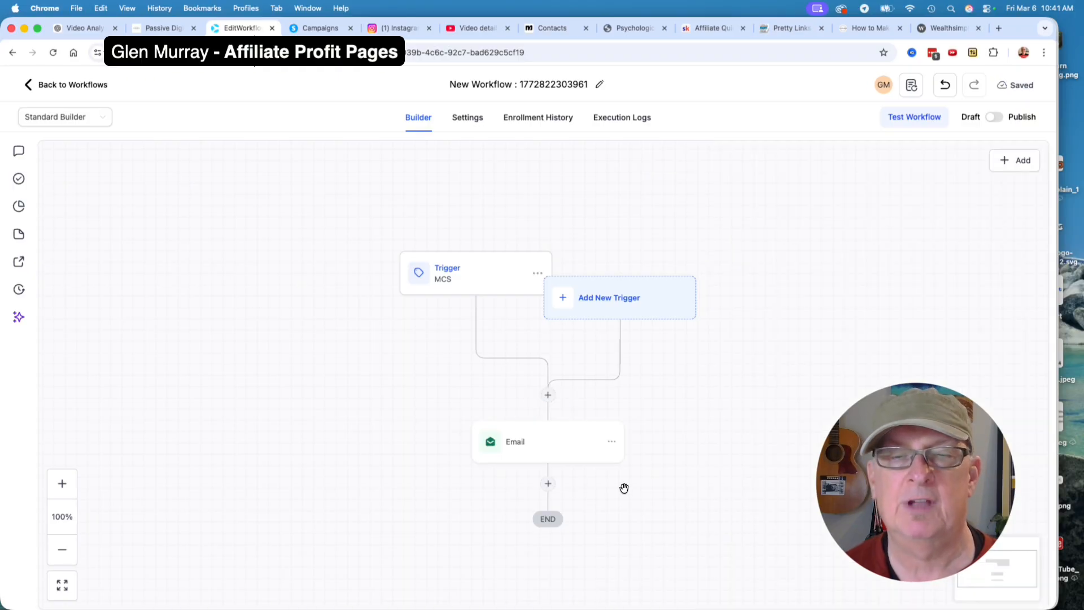
Step: Add a Wait action after the Email with a time delay of 1 day and save it
{"action": "left_click", "coordinate": [548, 484]}
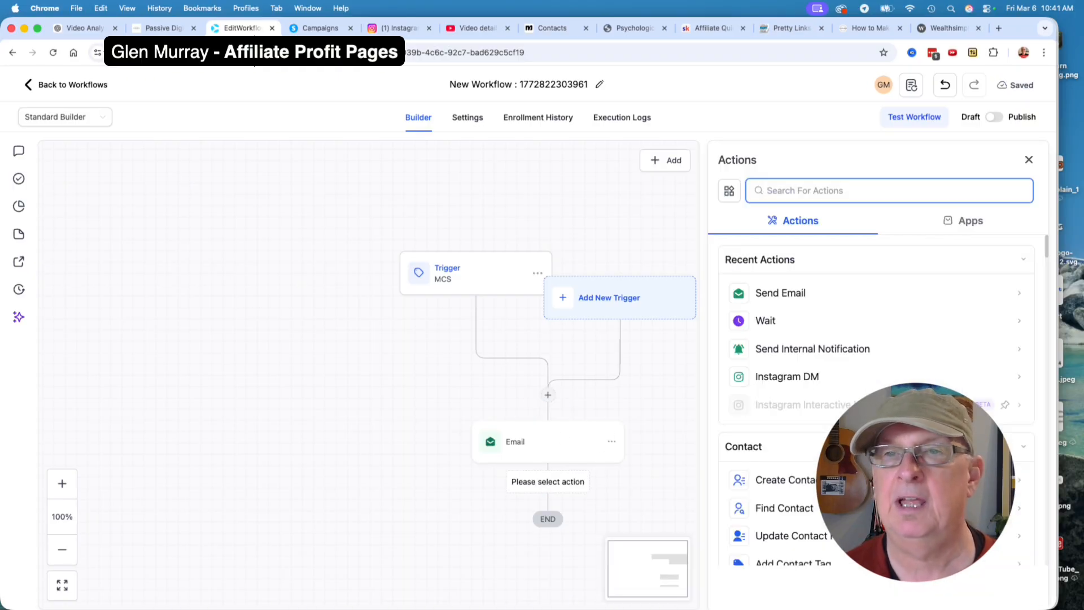
{"action": "left_click", "coordinate": [764, 320]}
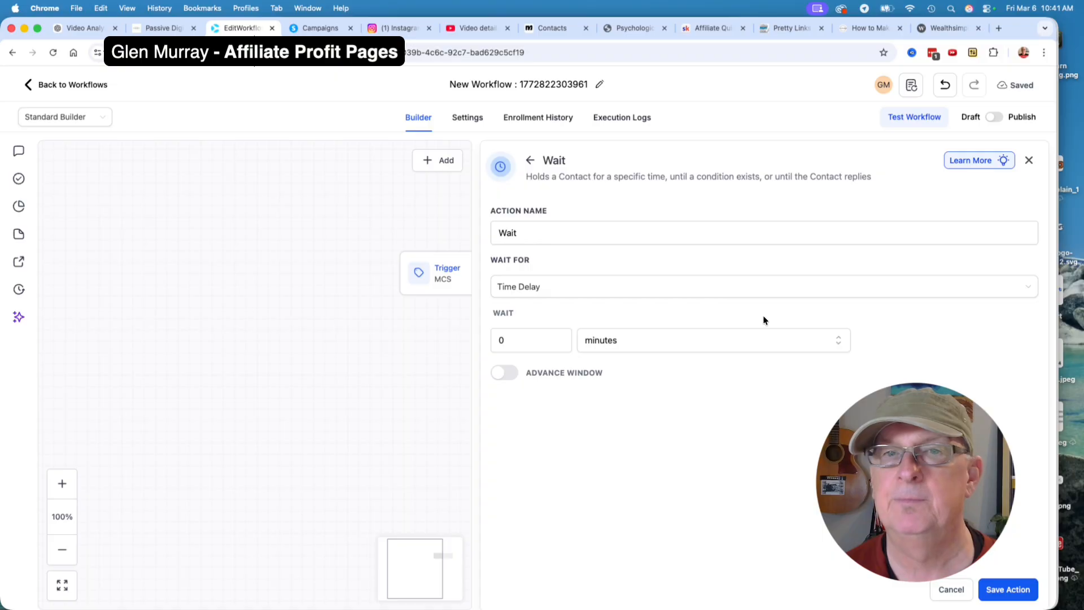
{"action": "left_click", "coordinate": [622, 340]}
{"action": "left_click", "coordinate": [593, 417]}
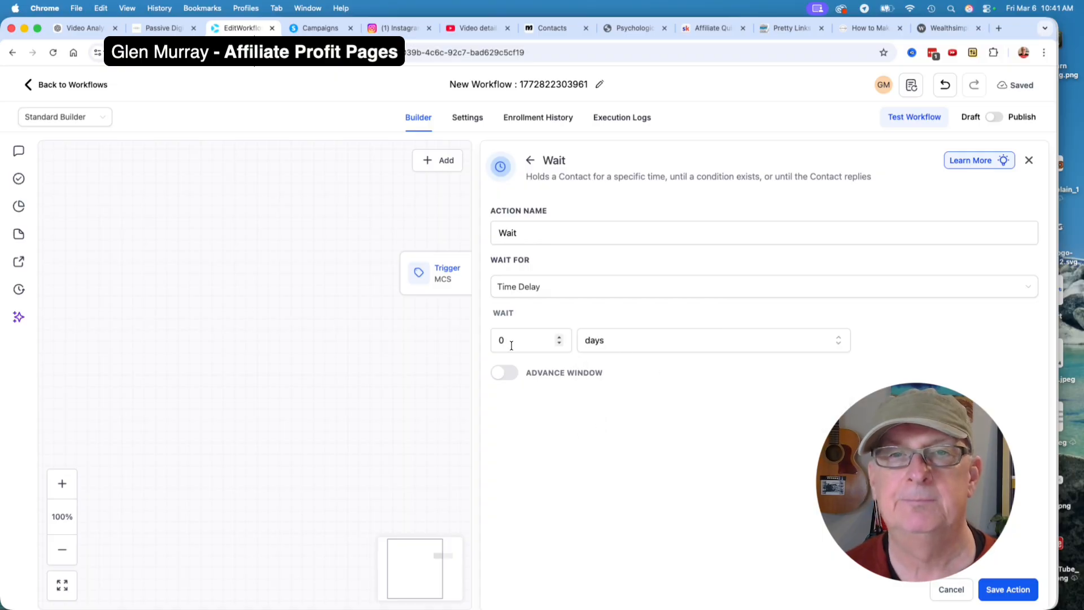
{"action": "left_click", "coordinate": [510, 342]}
{"action": "key", "text": "BackSpace"}
{"action": "type", "text": "1"}
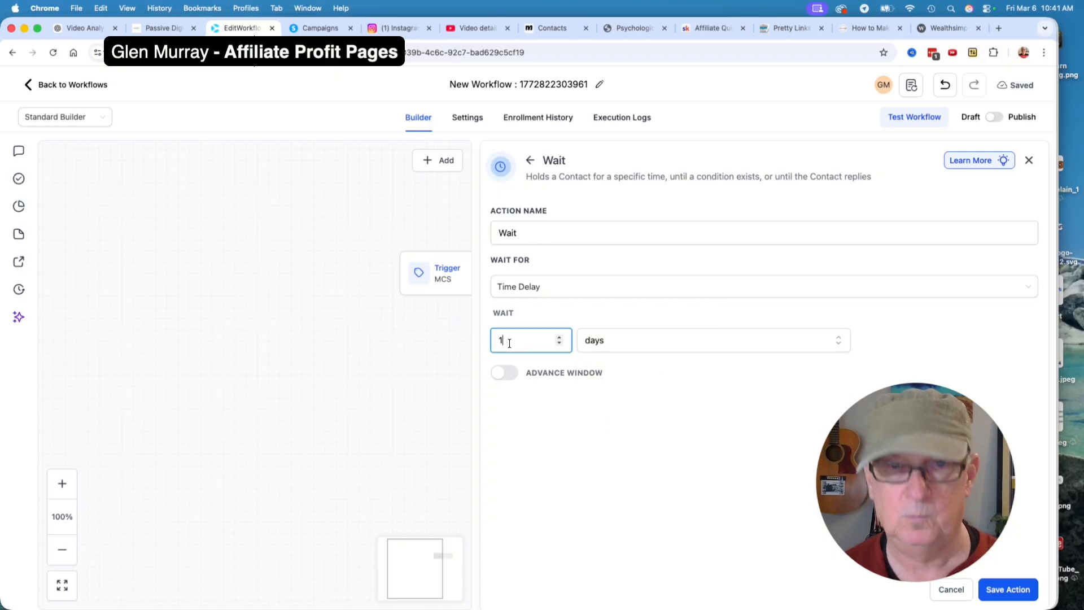
{"action": "left_click", "coordinate": [1007, 589]}
{"action": "scroll", "coordinate": [747, 458], "scroll_direction": "down", "scroll_amount": 3}
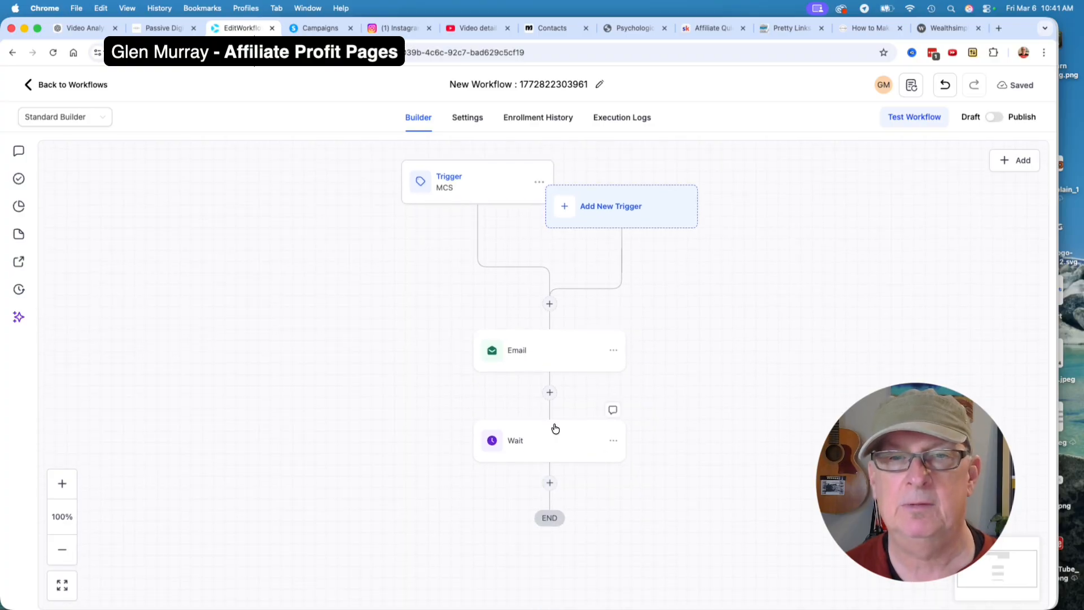
Step: Rename the Wait action to "Wait 1 day" and save it
{"action": "left_click", "coordinate": [556, 452]}
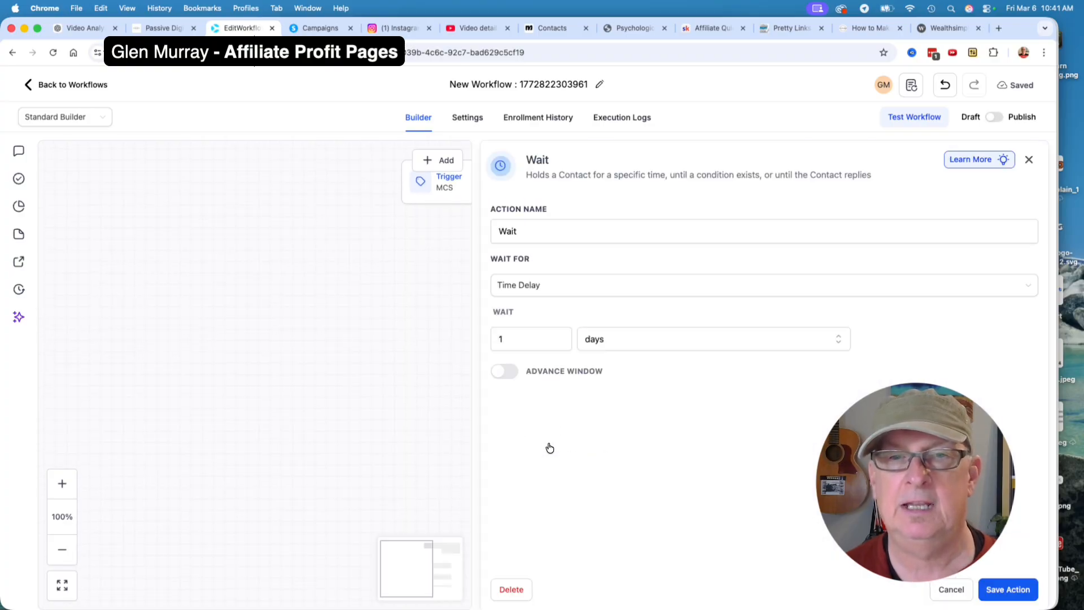
{"action": "left_click", "coordinate": [550, 239]}
{"action": "type", "text": "1 day"}
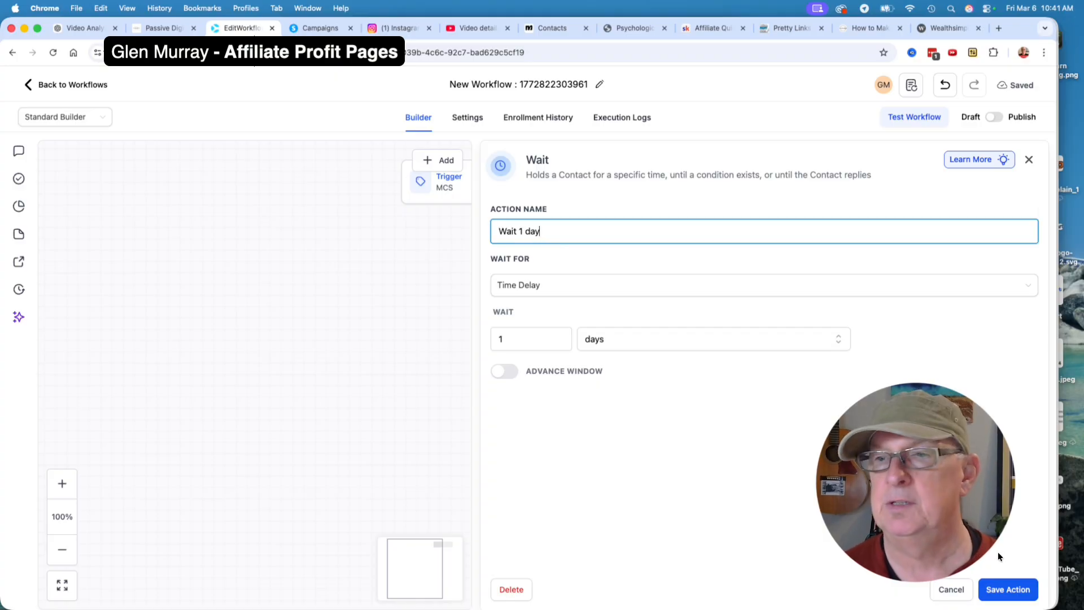
{"action": "left_click", "coordinate": [997, 588]}
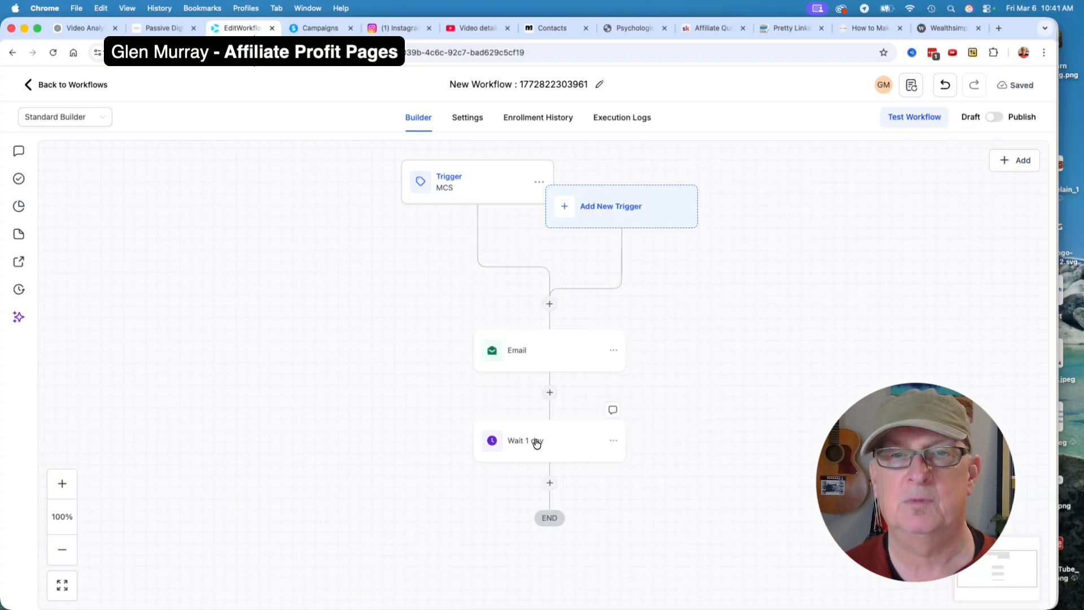
Step: Add a Send Email action after the "Wait 1 day" action in the workflow
{"action": "left_click", "coordinate": [549, 483]}
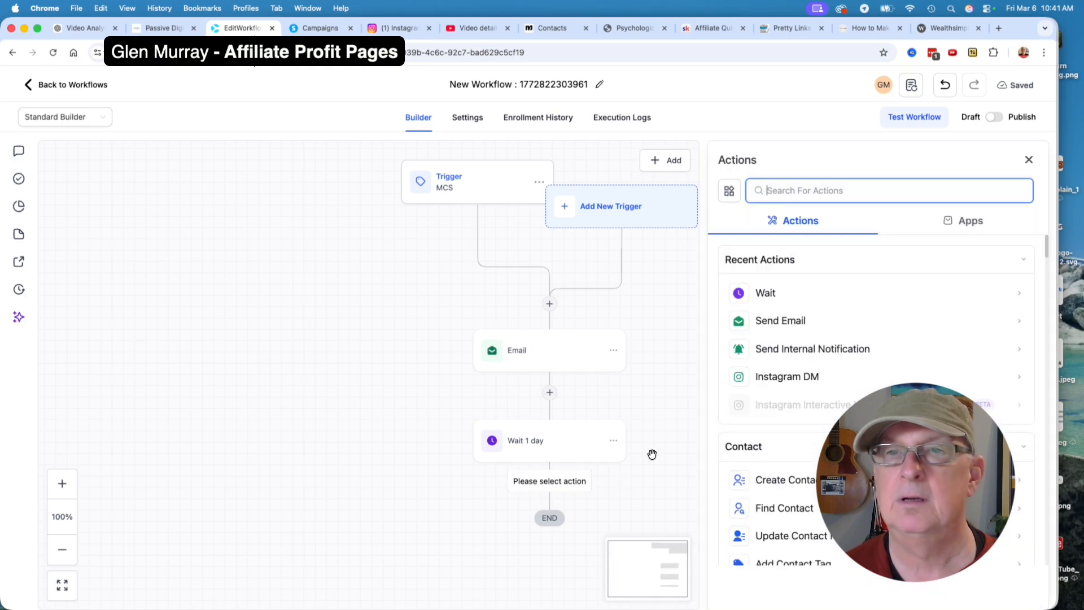
{"action": "left_click", "coordinate": [786, 320]}
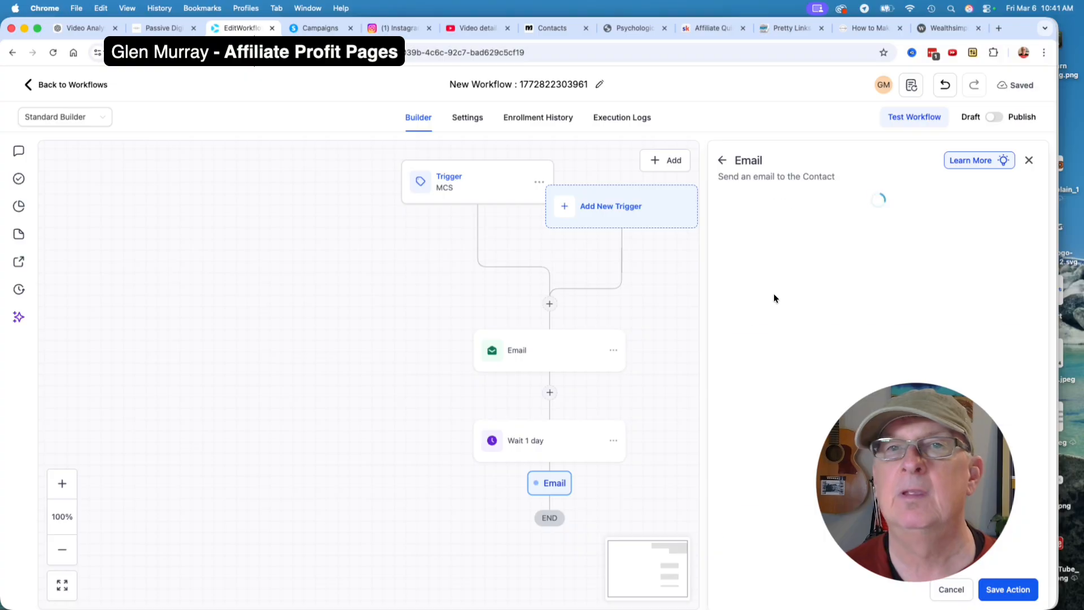
Step: Save the open systeme.io campaign email and open "re: How my students and I crush our competition to make 6 and 7-figure incomes in 2026"
{"action": "left_click", "coordinate": [310, 26]}
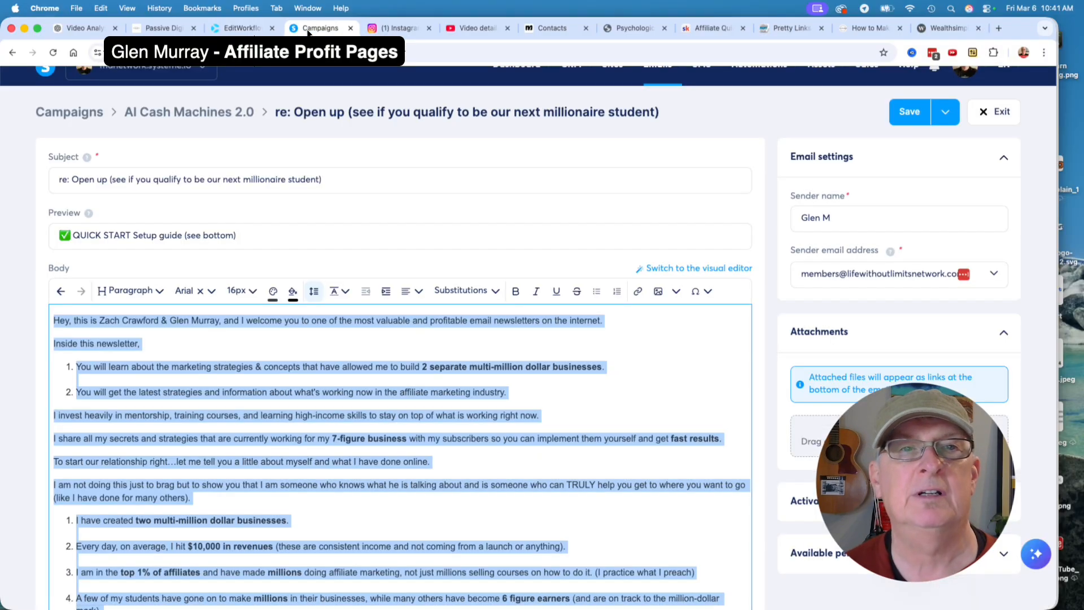
{"action": "left_click", "coordinate": [156, 117]}
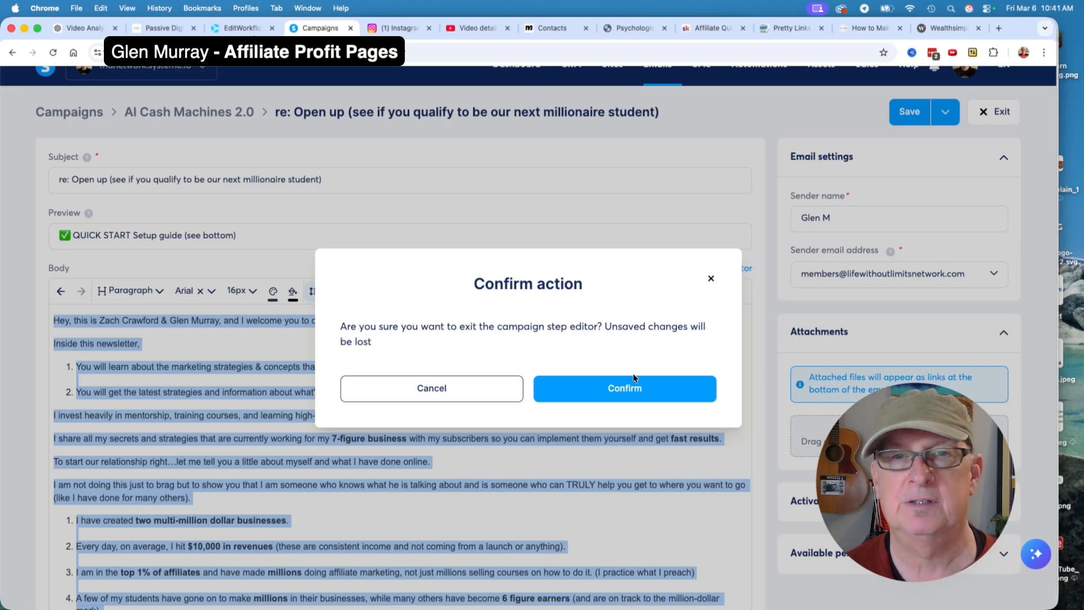
{"action": "left_click", "coordinate": [484, 387]}
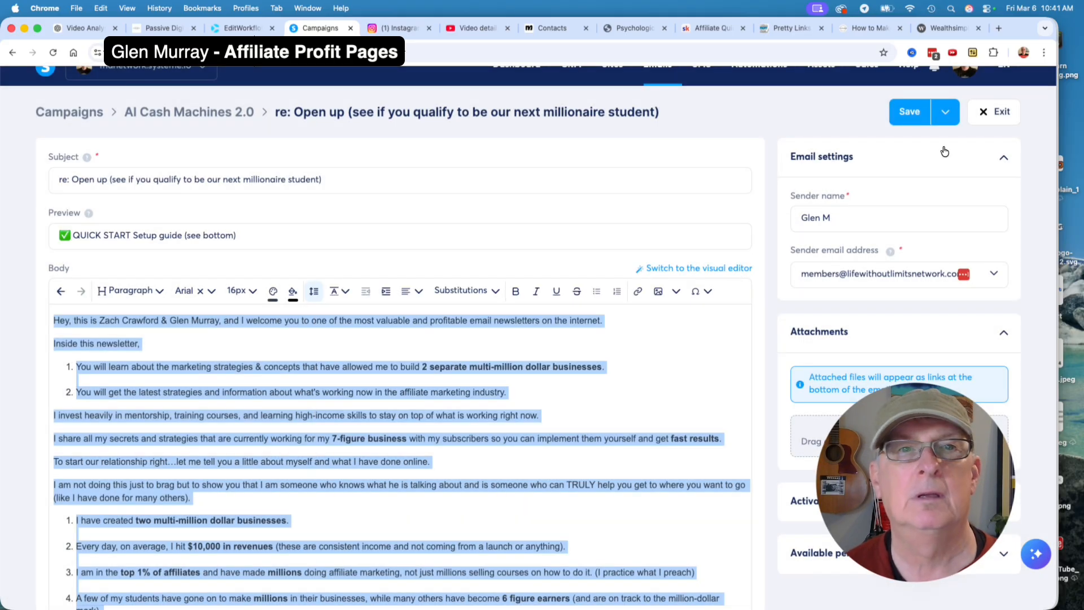
{"action": "left_click", "coordinate": [909, 117]}
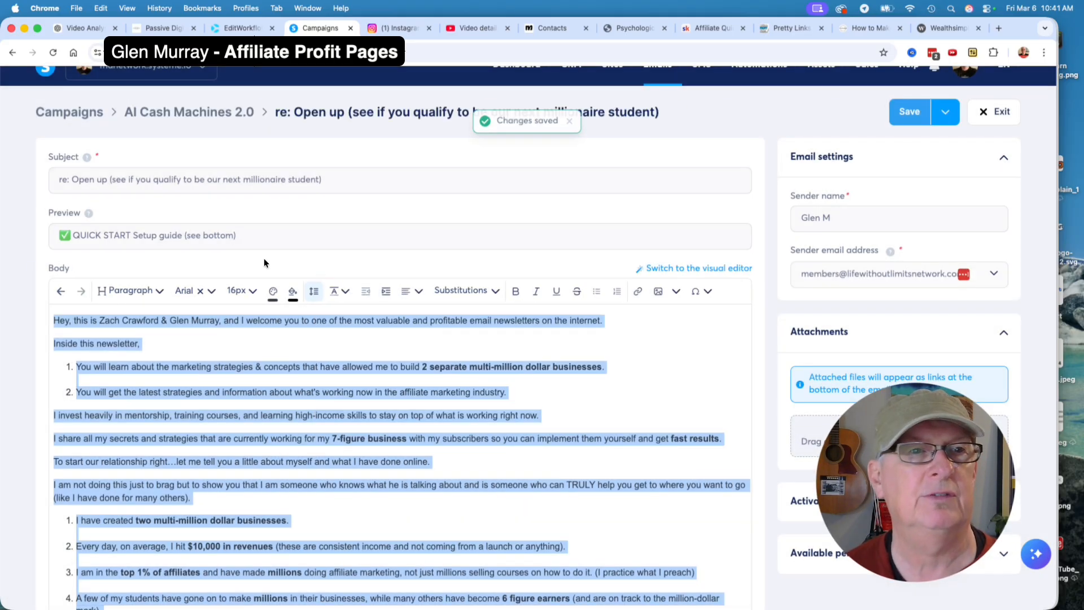
{"action": "left_click", "coordinate": [167, 117]}
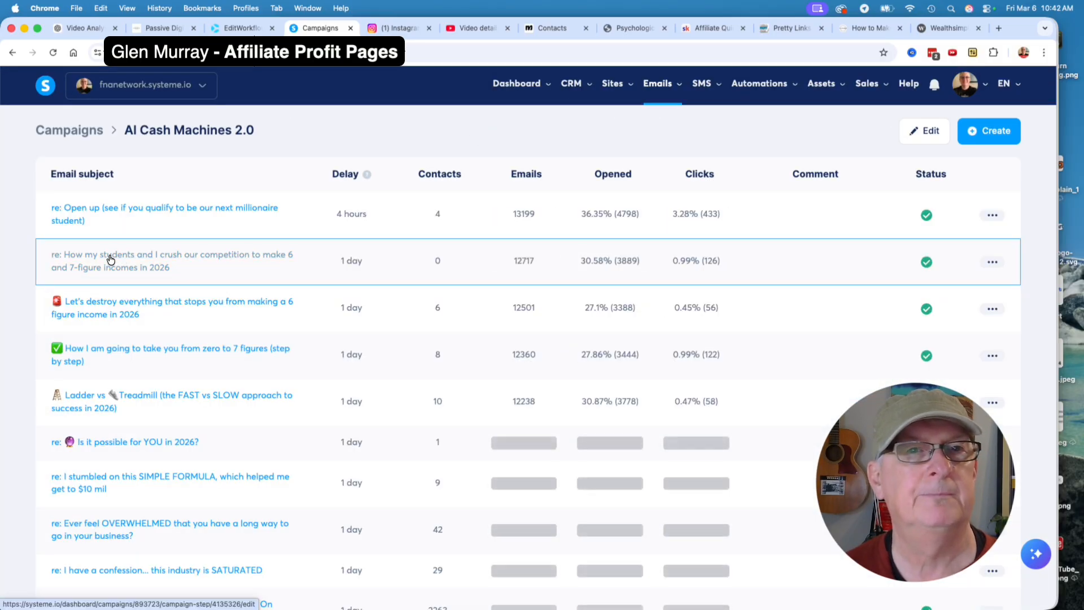
{"action": "left_click", "coordinate": [110, 259]}
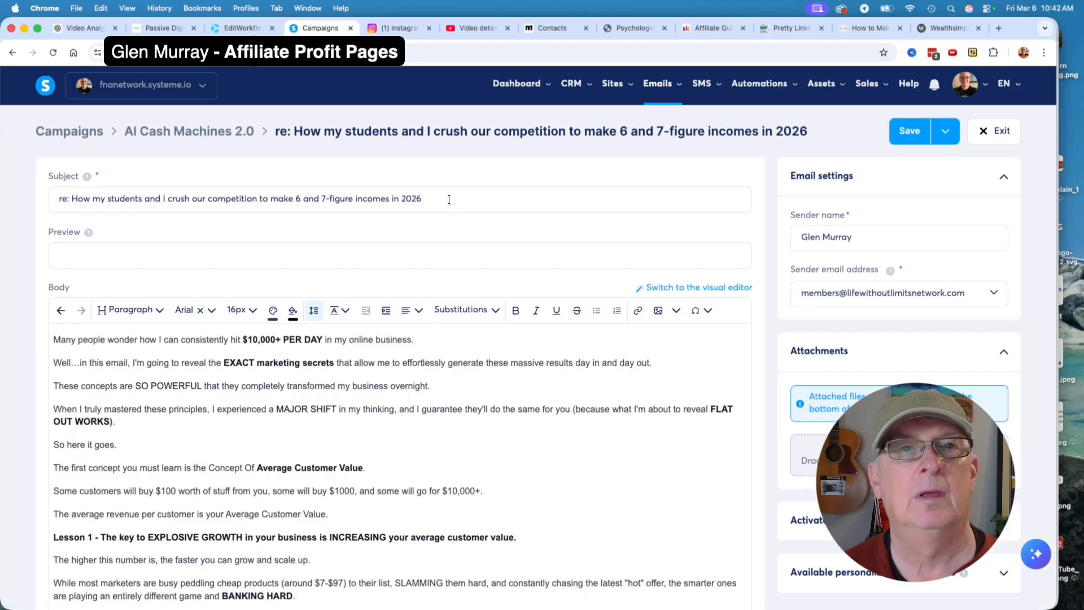
Step: Replace the linked text "AI Cash Machines 2.0" in the email's "And here's where" line with "MCS"
{"action": "triple_click", "coordinate": [449, 199]}
{"action": "scroll", "coordinate": [467, 443], "scroll_direction": "down", "scroll_amount": 3}
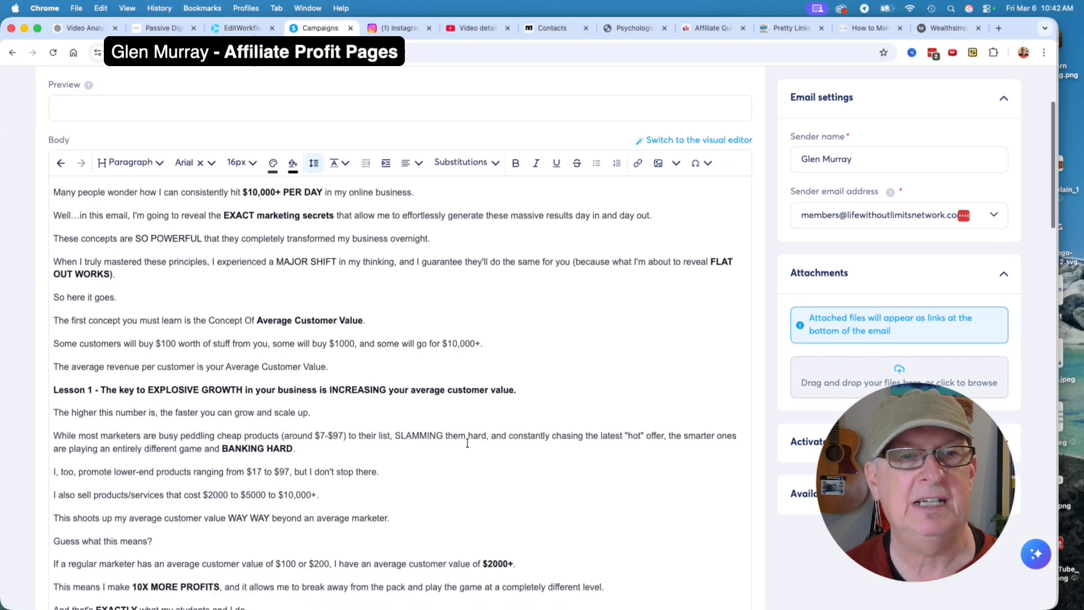
{"action": "scroll", "coordinate": [467, 444], "scroll_direction": "down", "scroll_amount": 10}
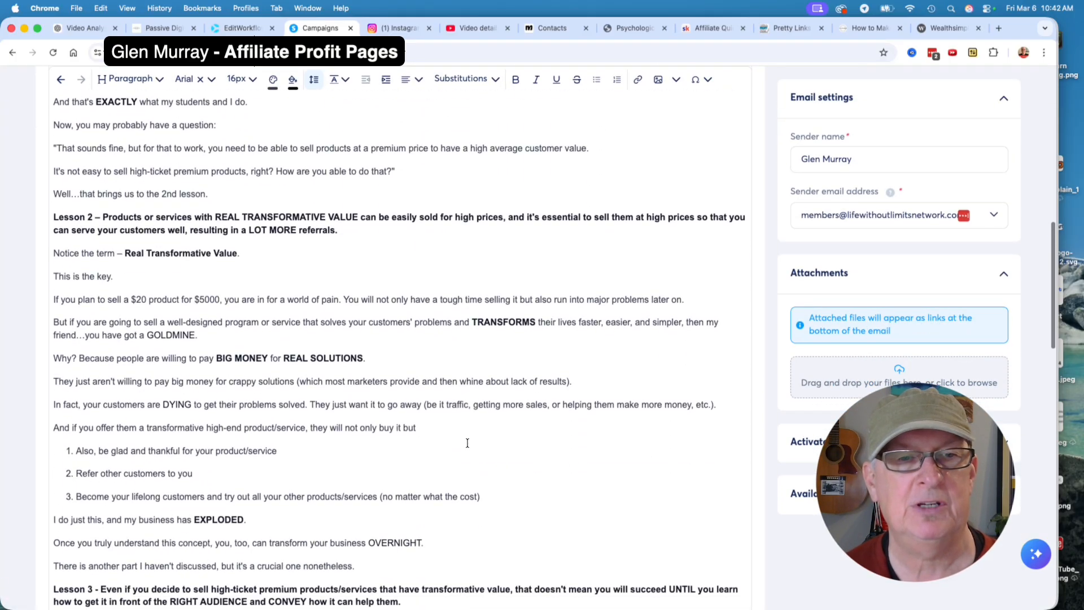
{"action": "scroll", "coordinate": [467, 443], "scroll_direction": "down", "scroll_amount": 10}
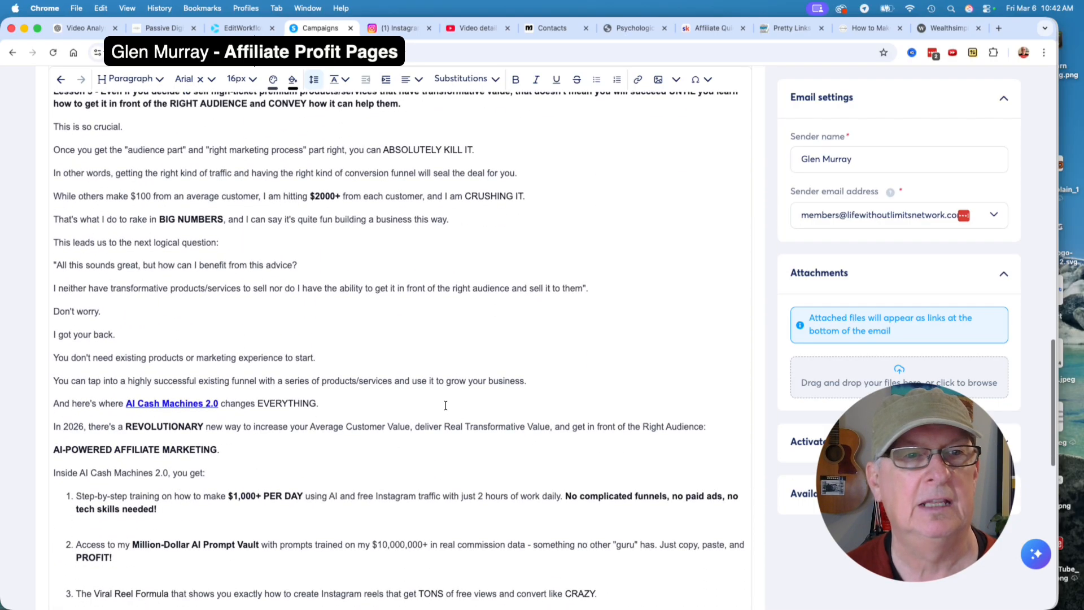
{"action": "left_click_drag", "start_coordinate": [219, 404], "coordinate": [129, 405]}
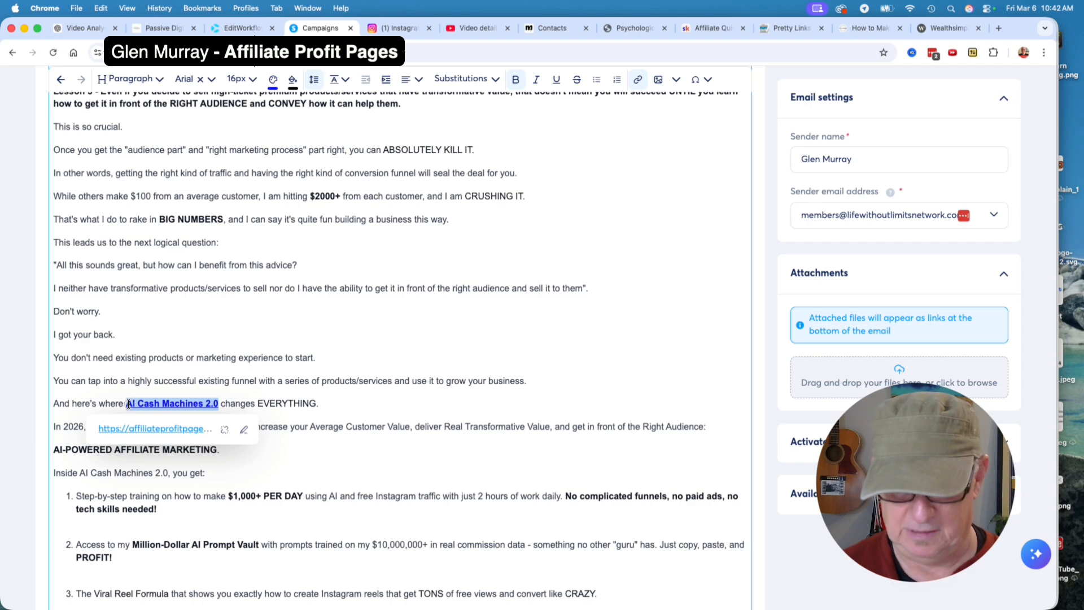
{"action": "type", "text": "CS"}
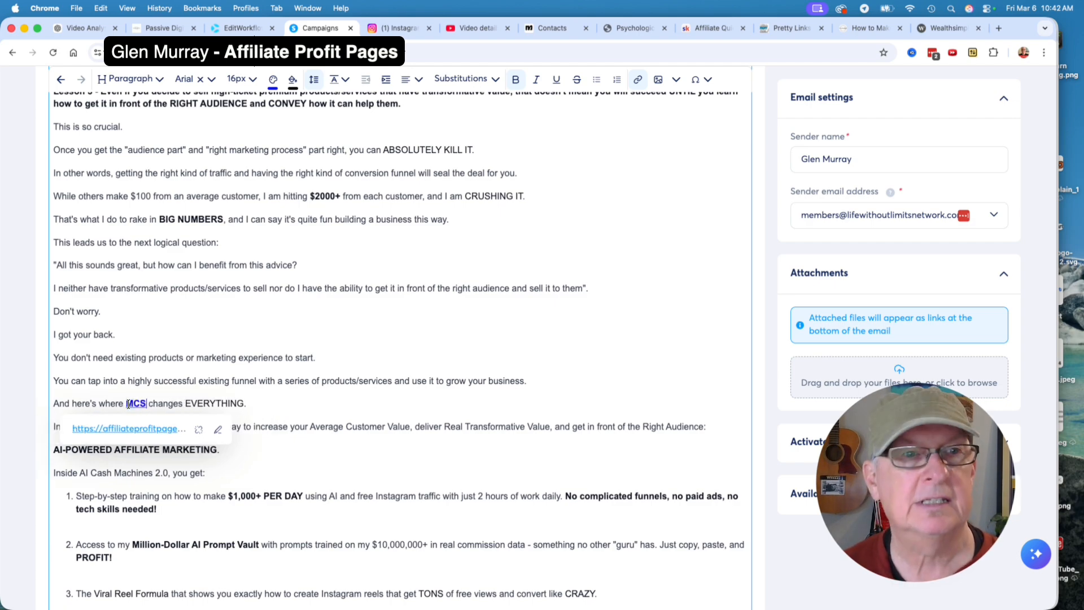
{"action": "left_click", "coordinate": [217, 431]}
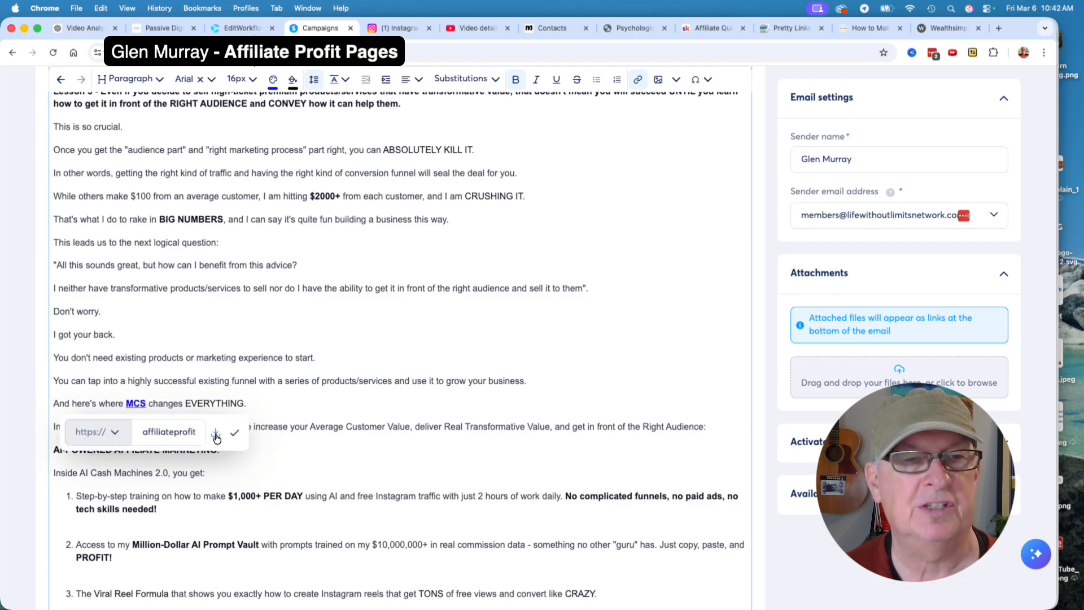
{"action": "double_click", "coordinate": [174, 433]}
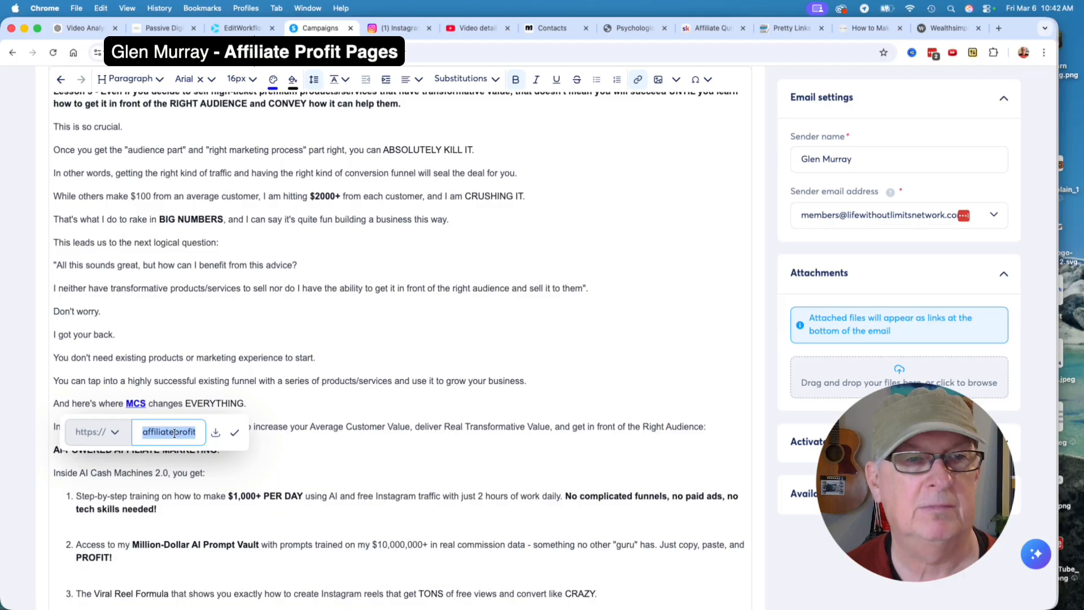
{"action": "left_click", "coordinate": [300, 398]}
{"action": "scroll", "coordinate": [333, 464], "scroll_direction": "down", "scroll_amount": 3}
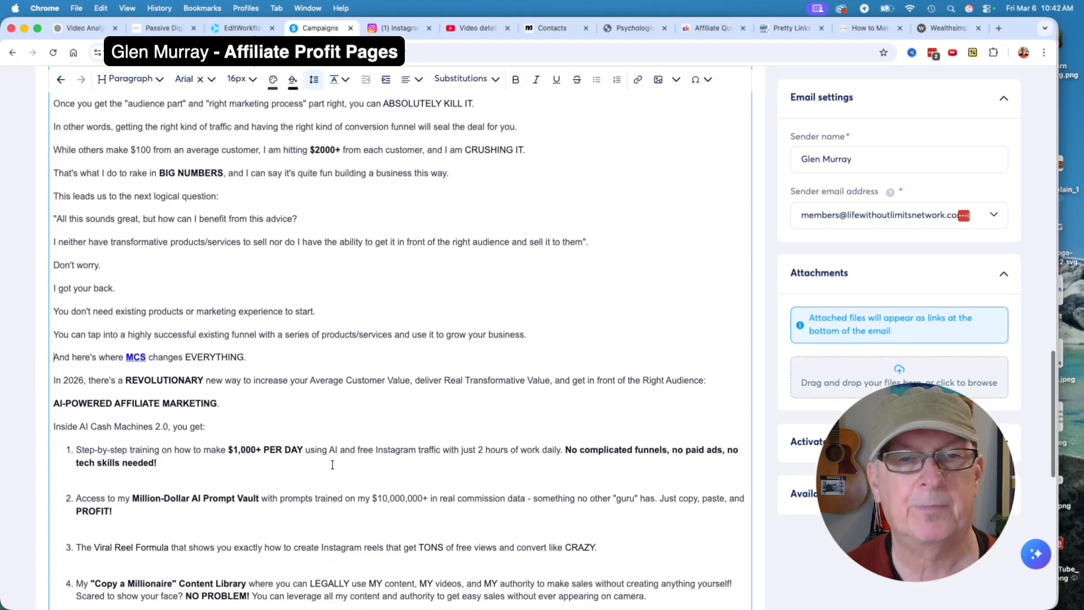
{"action": "scroll", "coordinate": [332, 464], "scroll_direction": "down", "scroll_amount": 3}
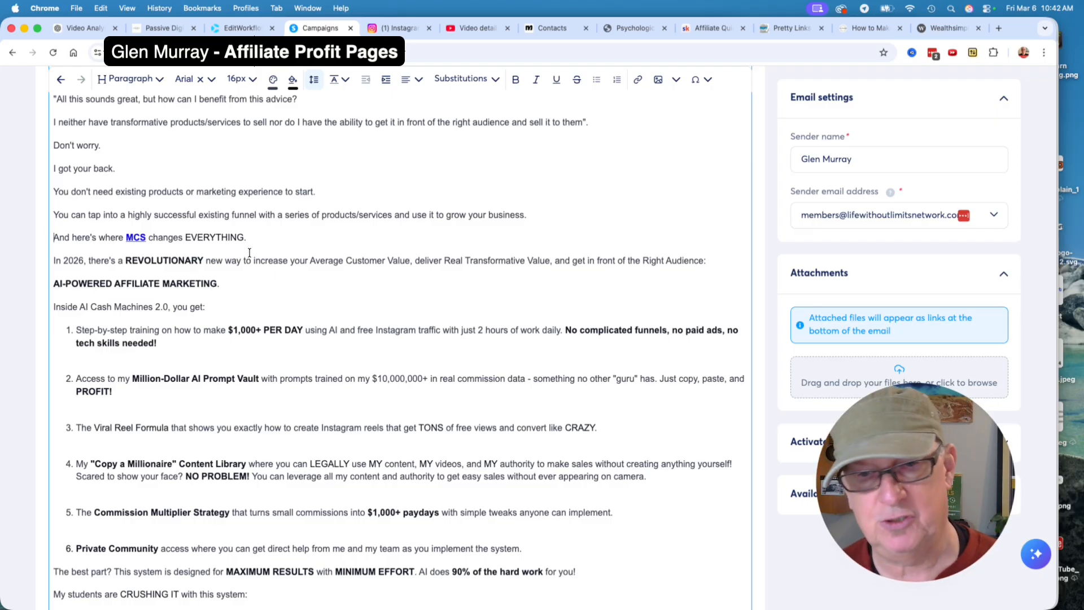
Step: Copy the MCS link's address and open affiliateprofitpages.com/aicashmachines2 in a new browser tab to check the landing page
{"action": "left_click", "coordinate": [128, 238]}
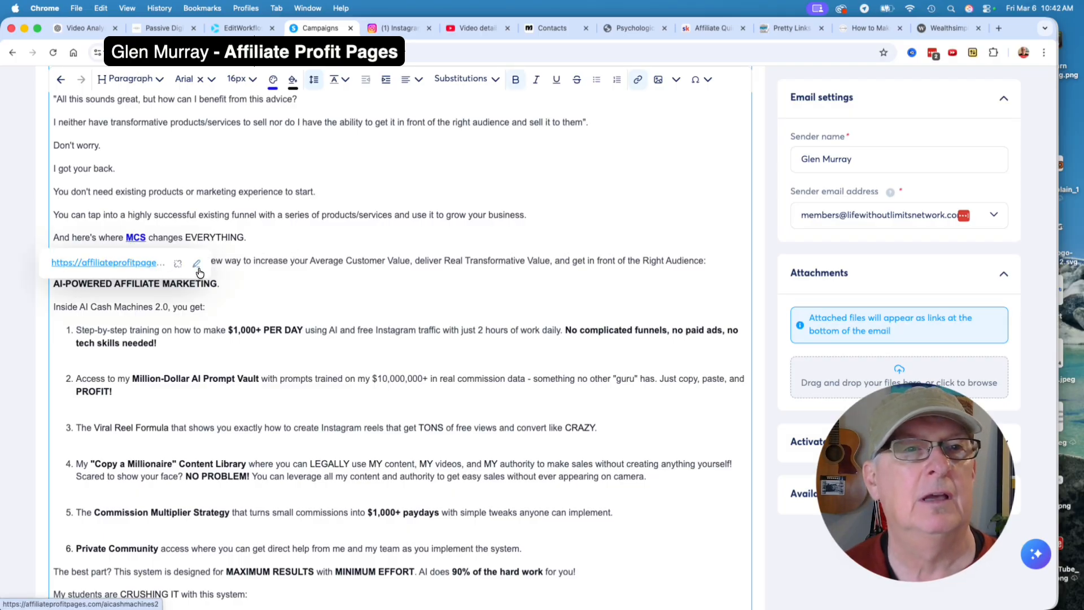
{"action": "left_click", "coordinate": [196, 263]}
{"action": "double_click", "coordinate": [136, 264]}
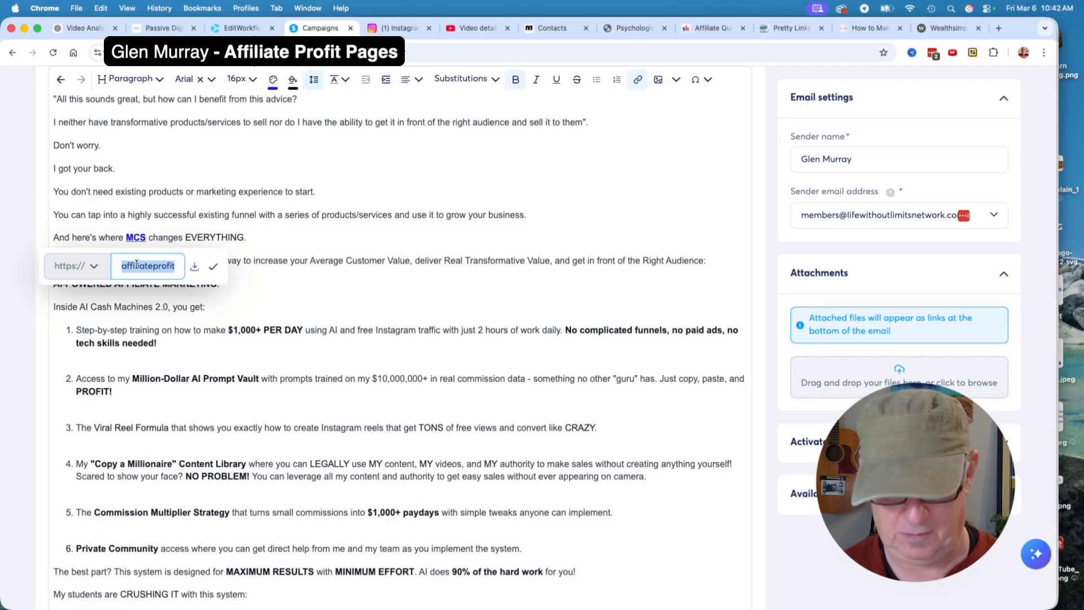
{"action": "left_click", "coordinate": [998, 27]}
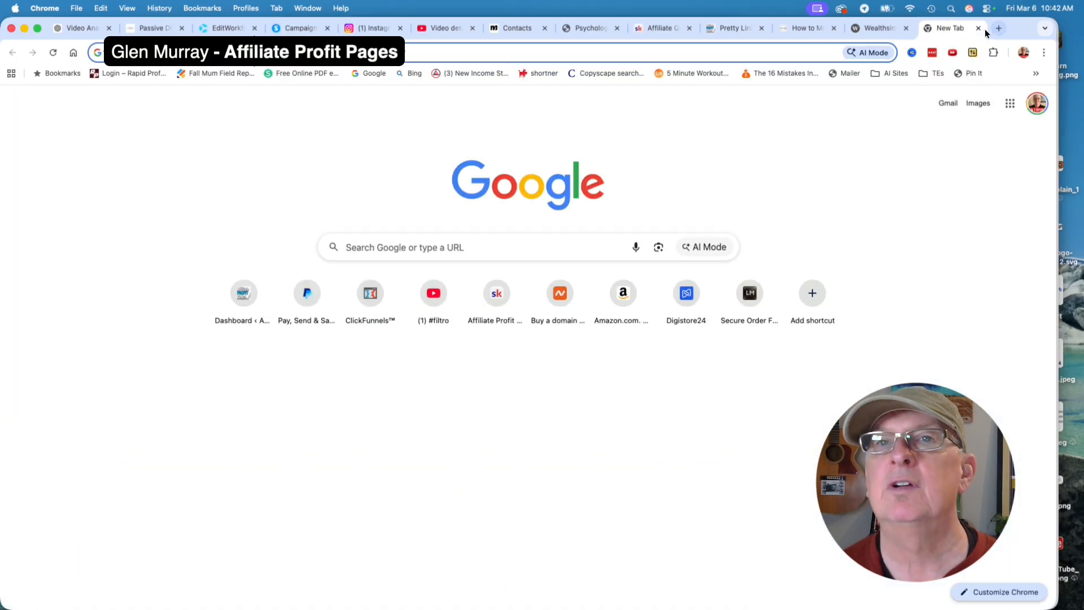
{"action": "left_click", "coordinate": [756, 52]}
{"action": "type", "text": "affiliateprofitpages.com/aicashmachines2"}
{"action": "key", "text": "Return"}
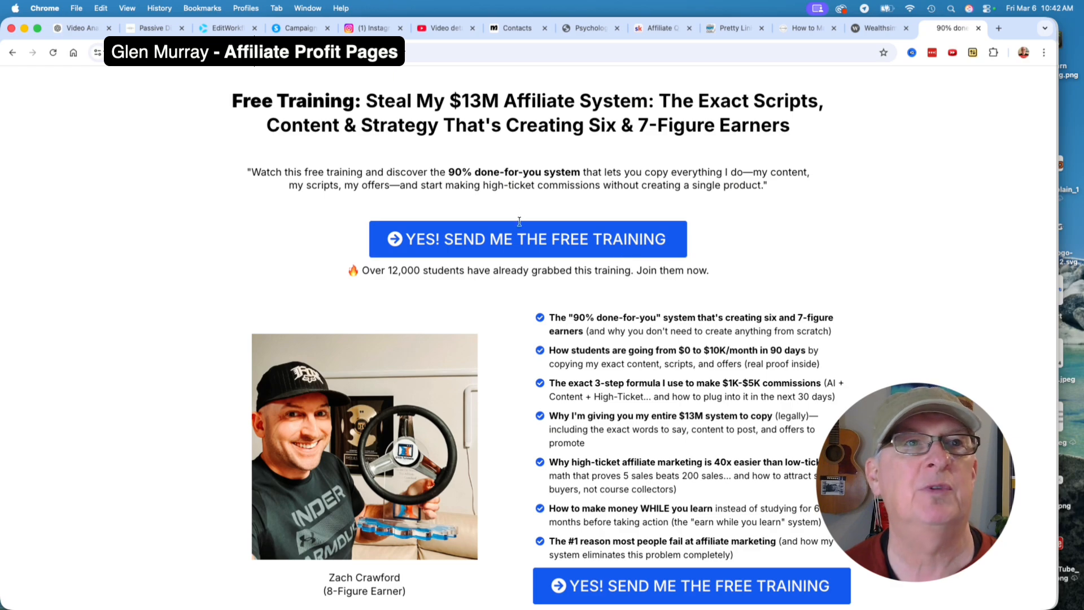
{"action": "scroll", "coordinate": [510, 358], "scroll_direction": "down", "scroll_amount": 5}
{"action": "scroll", "coordinate": [510, 355], "scroll_direction": "up", "scroll_amount": 5}
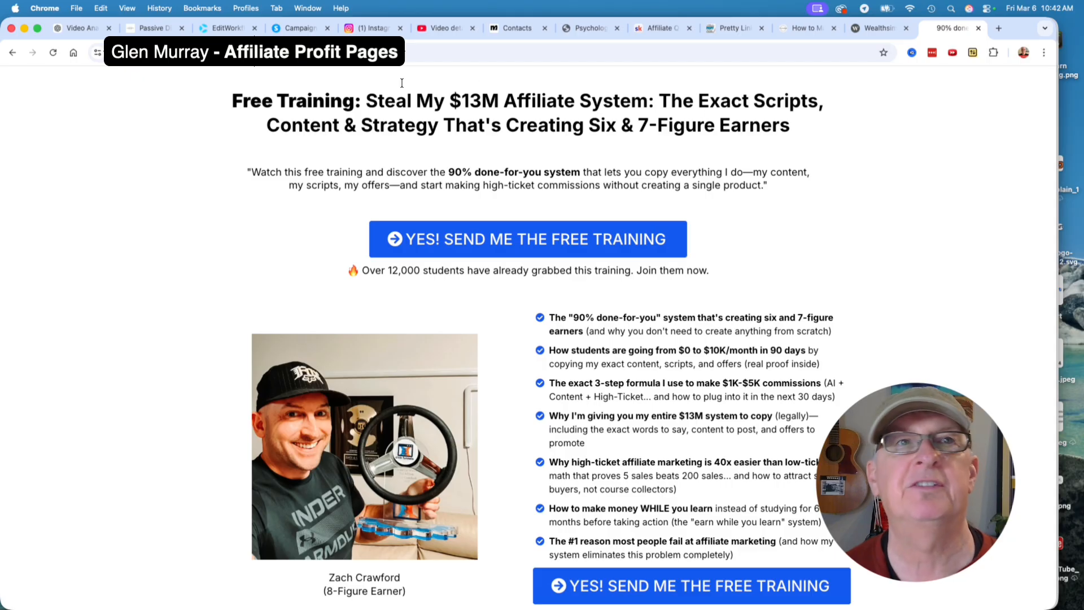
Step: Back in the campaign email, replace "AI Cash Machines 2.0" in the "Inside … you get" line with a bold "Millionaire Challenge System"
{"action": "left_click", "coordinate": [224, 27]}
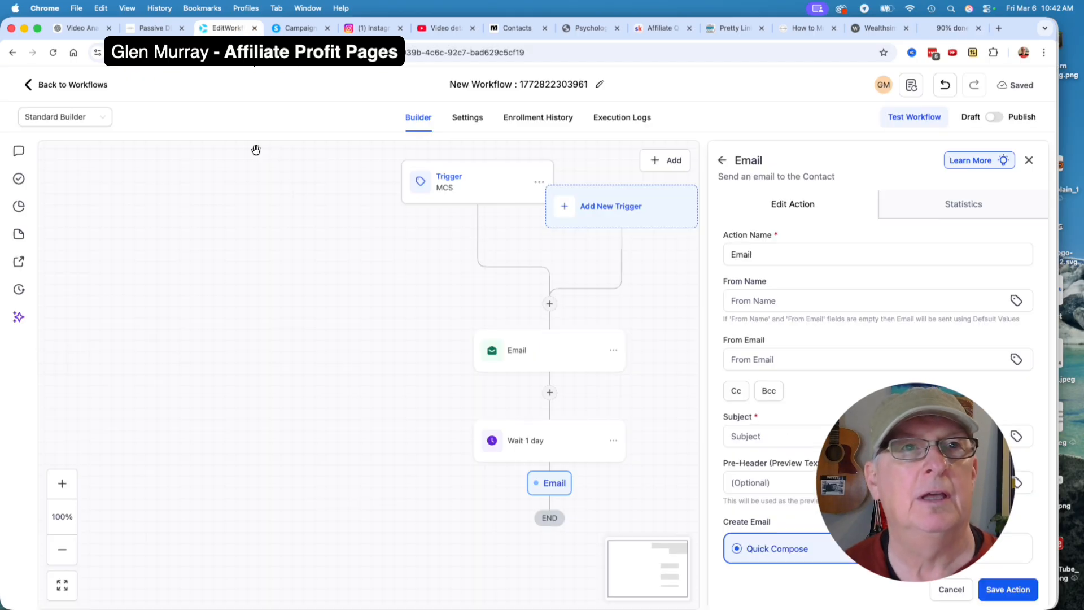
{"action": "left_click", "coordinate": [287, 34]}
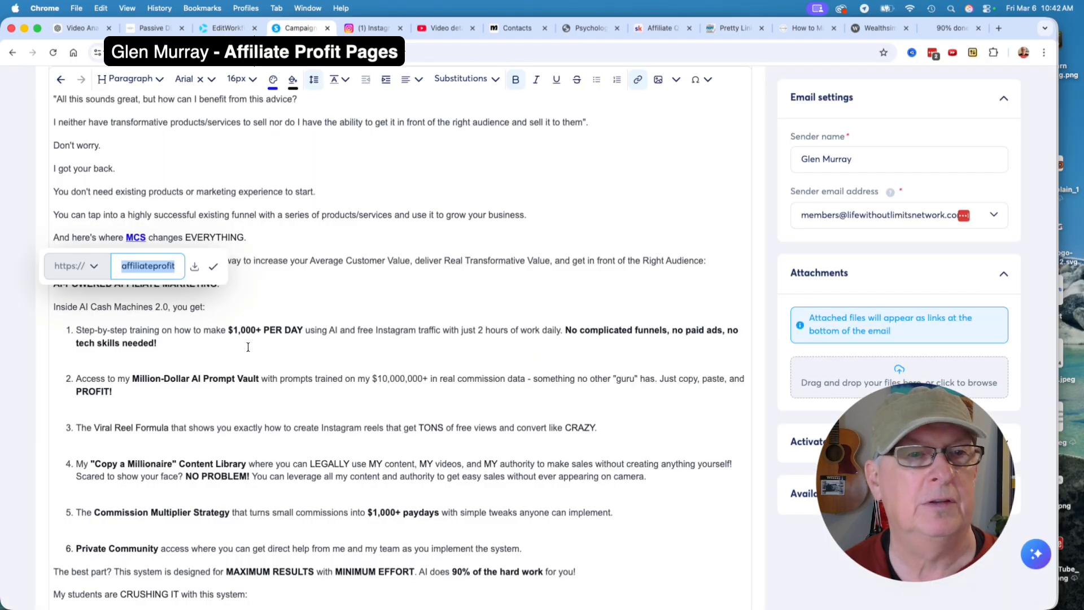
{"action": "left_click", "coordinate": [282, 301]}
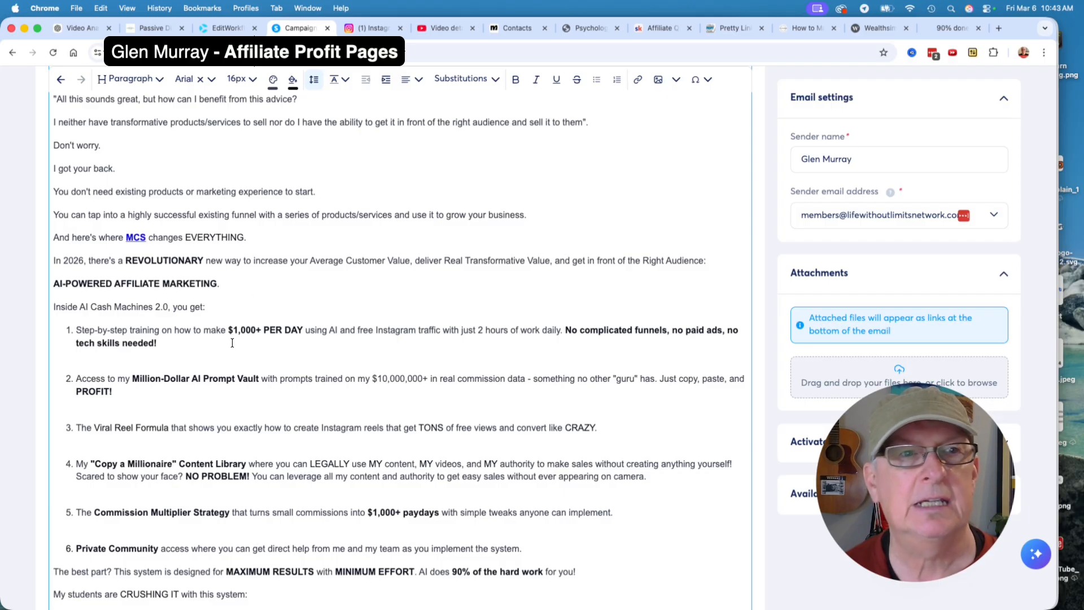
{"action": "left_click_drag", "start_coordinate": [167, 309], "coordinate": [78, 309]}
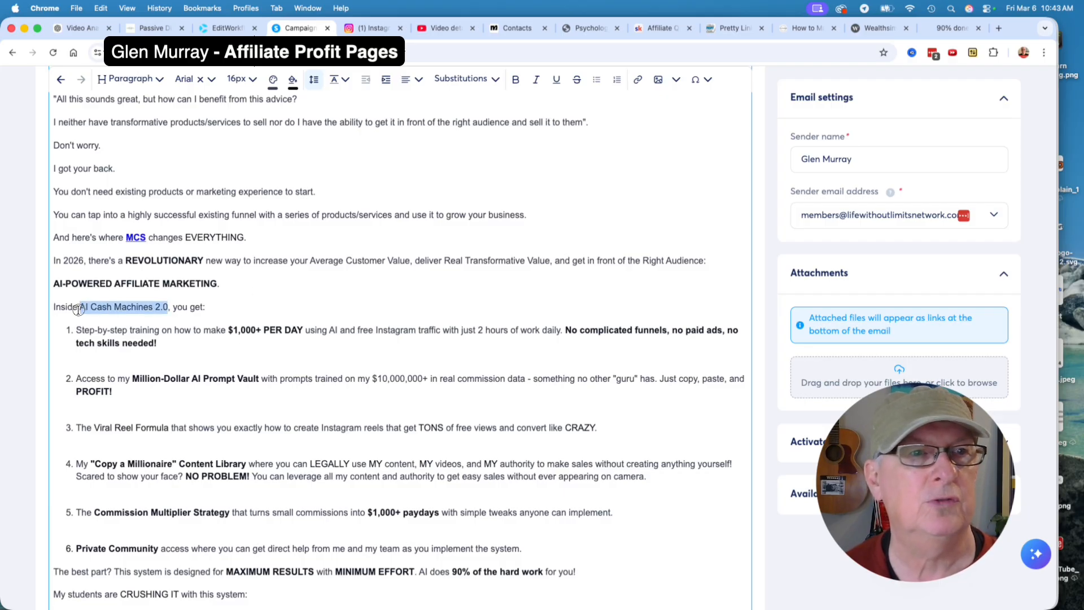
{"action": "type", "text": "Millio"}
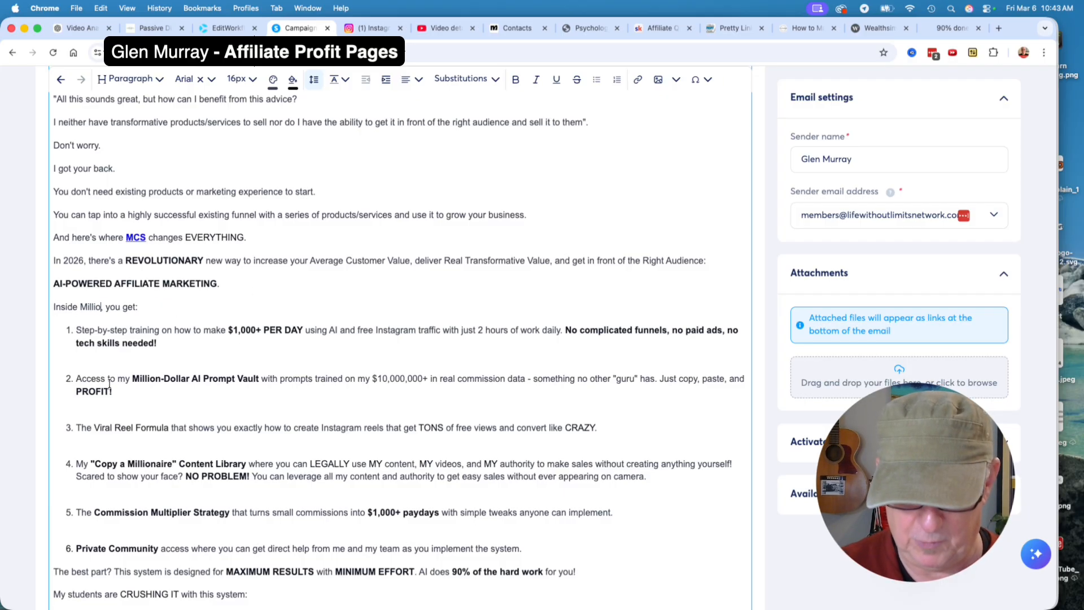
{"action": "type", "text": "naire C"}
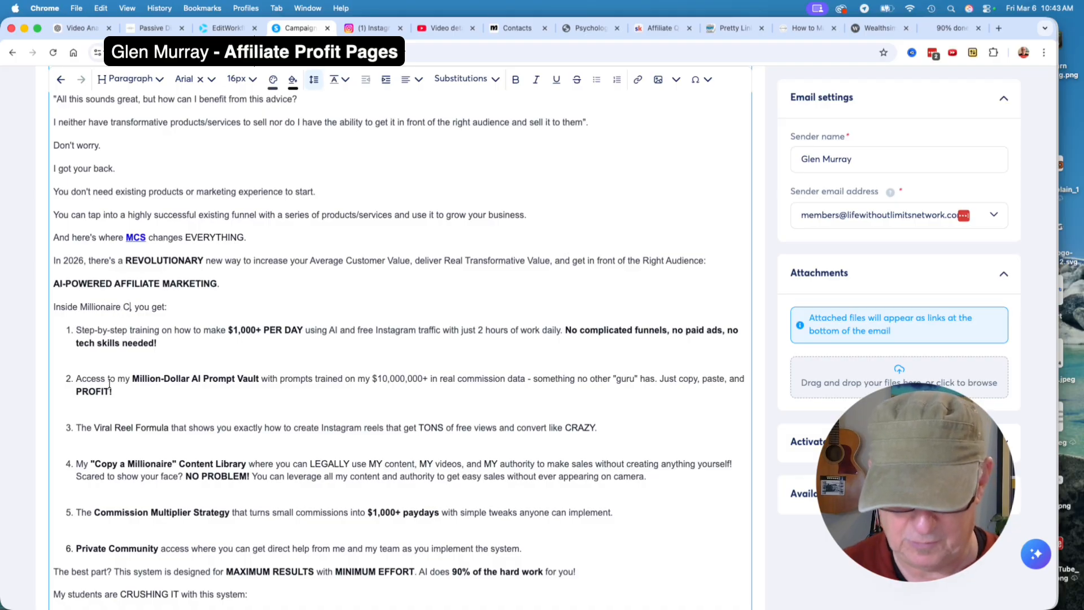
{"action": "type", "text": "hallenge"}
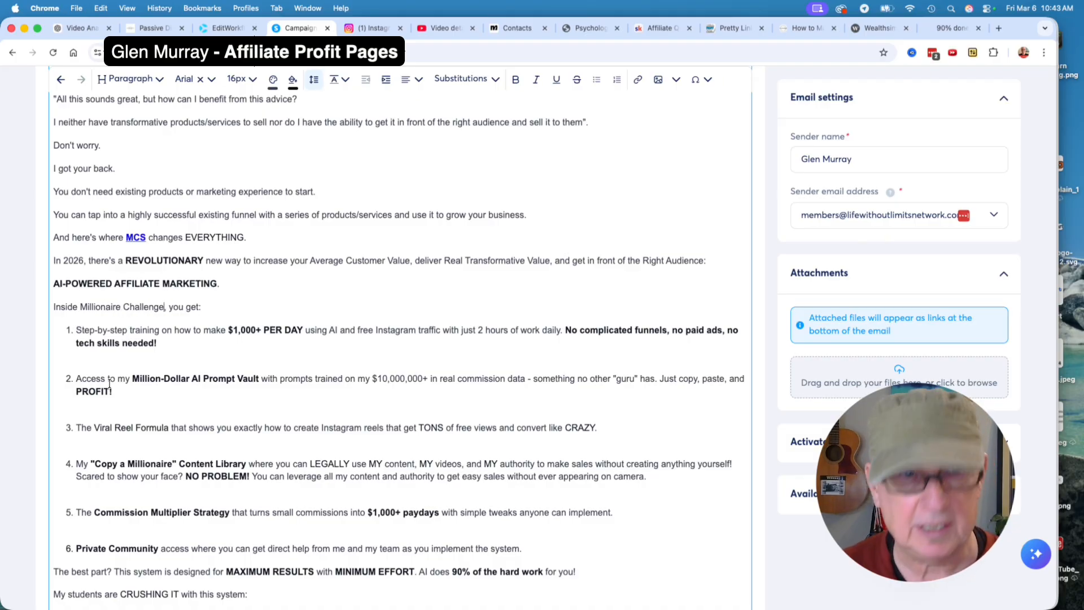
{"action": "type", "text": " Syste"}
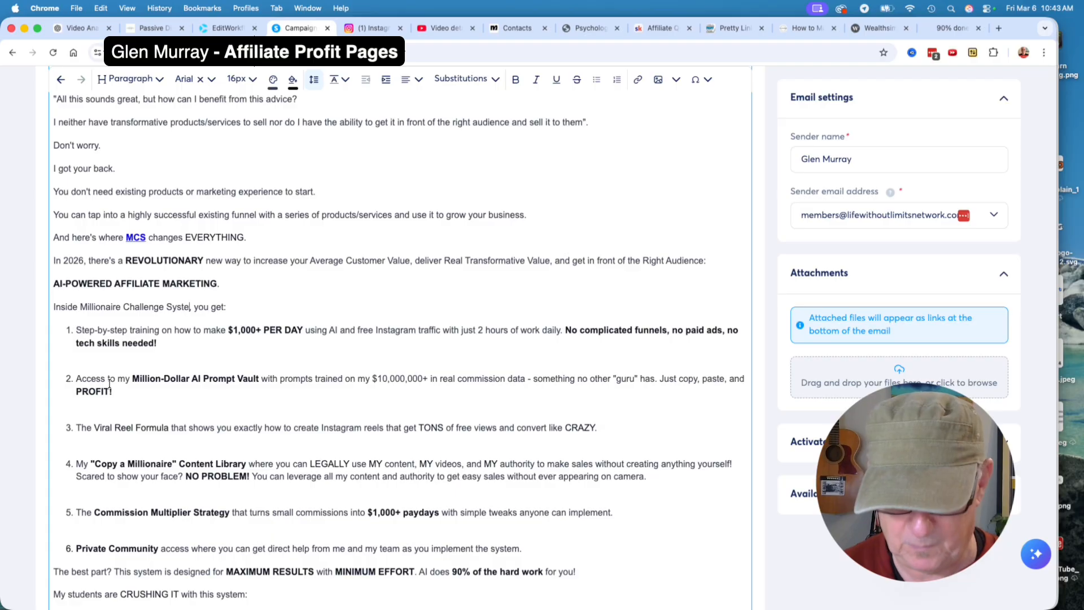
{"action": "type", "text": "m"}
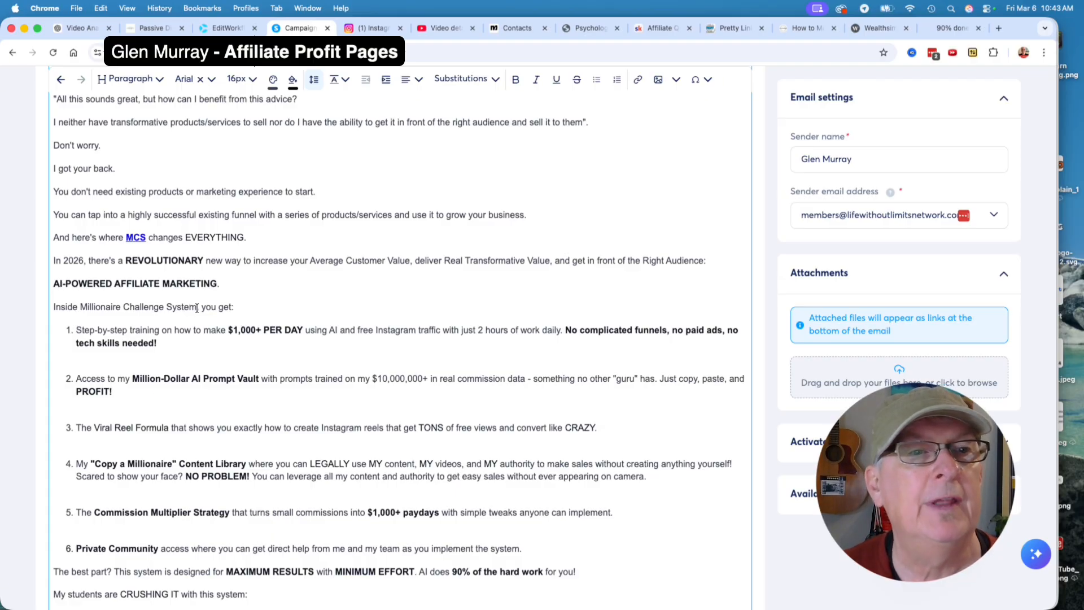
Step: Look through the rest of the campaign email's body down to the P.S. link and back up
{"action": "scroll", "coordinate": [283, 395], "scroll_direction": "down", "scroll_amount": 8}
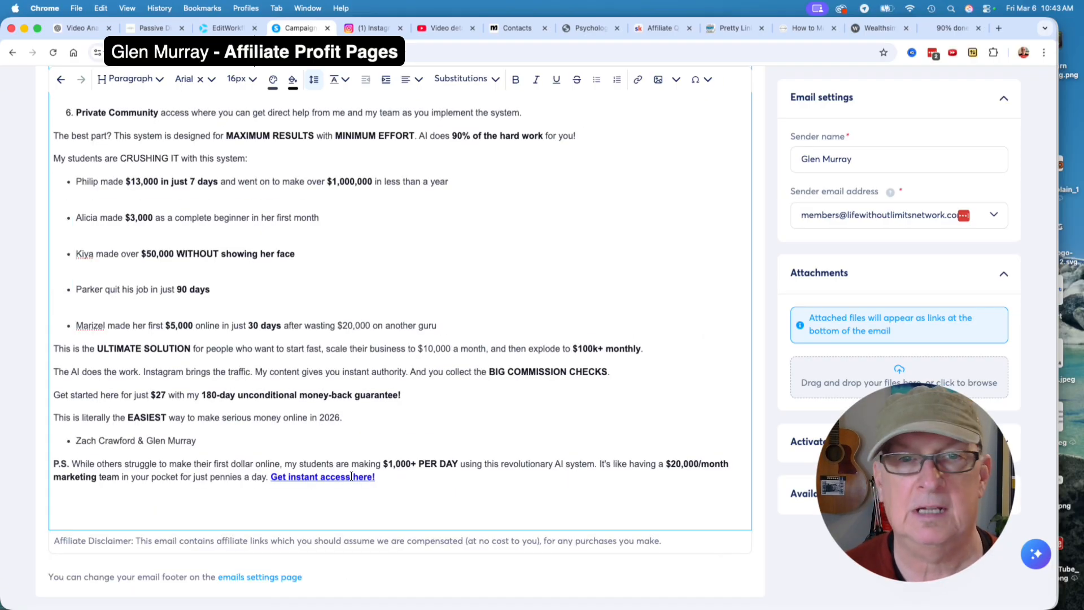
{"action": "scroll", "coordinate": [421, 458], "scroll_direction": "up", "scroll_amount": 4}
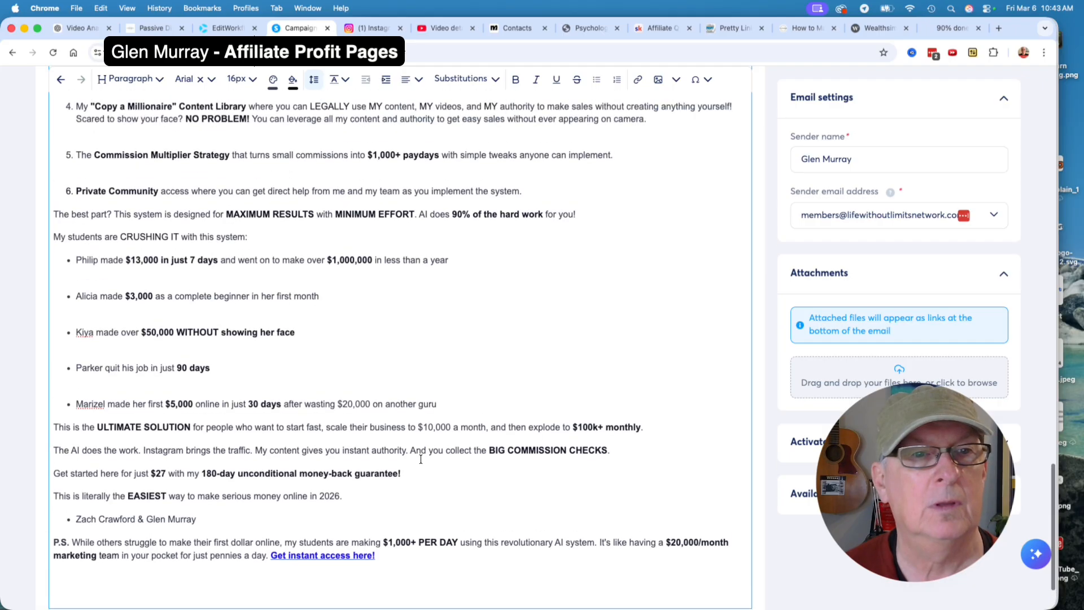
{"action": "scroll", "coordinate": [420, 459], "scroll_direction": "up", "scroll_amount": 7}
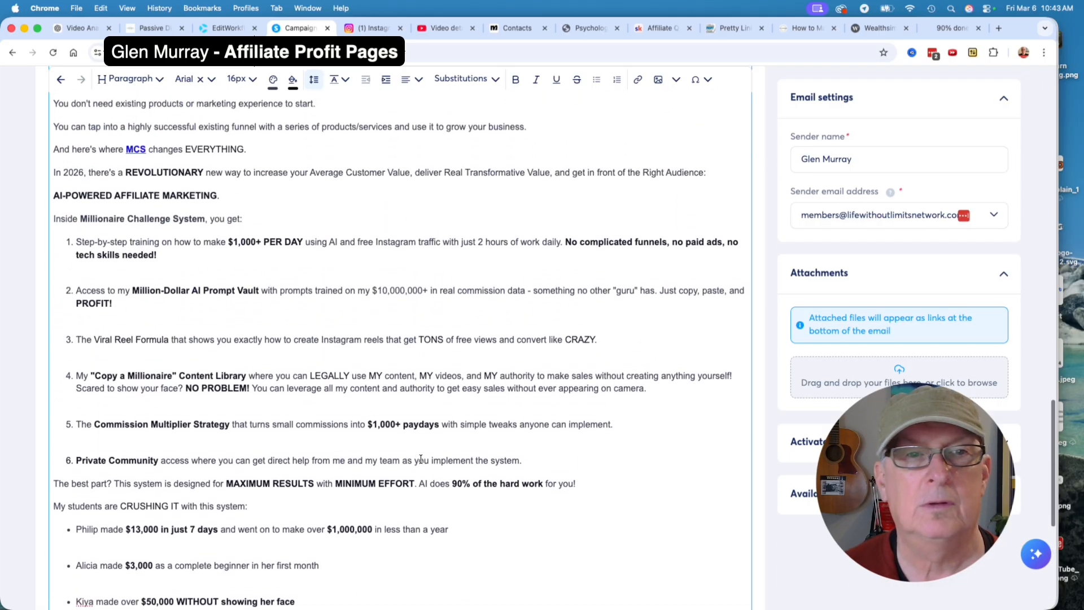
{"action": "scroll", "coordinate": [420, 458], "scroll_direction": "up", "scroll_amount": 6}
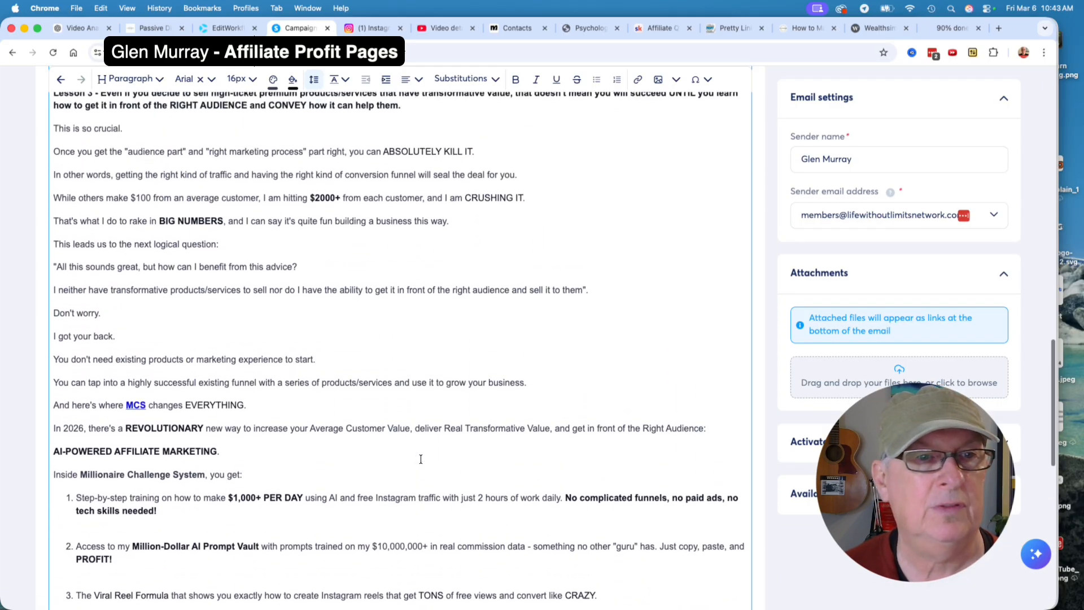
Step: Search the campaign email page for leftover mentions of "AI Cash" and look through the body text
{"action": "scroll", "coordinate": [420, 459], "scroll_direction": "up", "scroll_amount": 3}
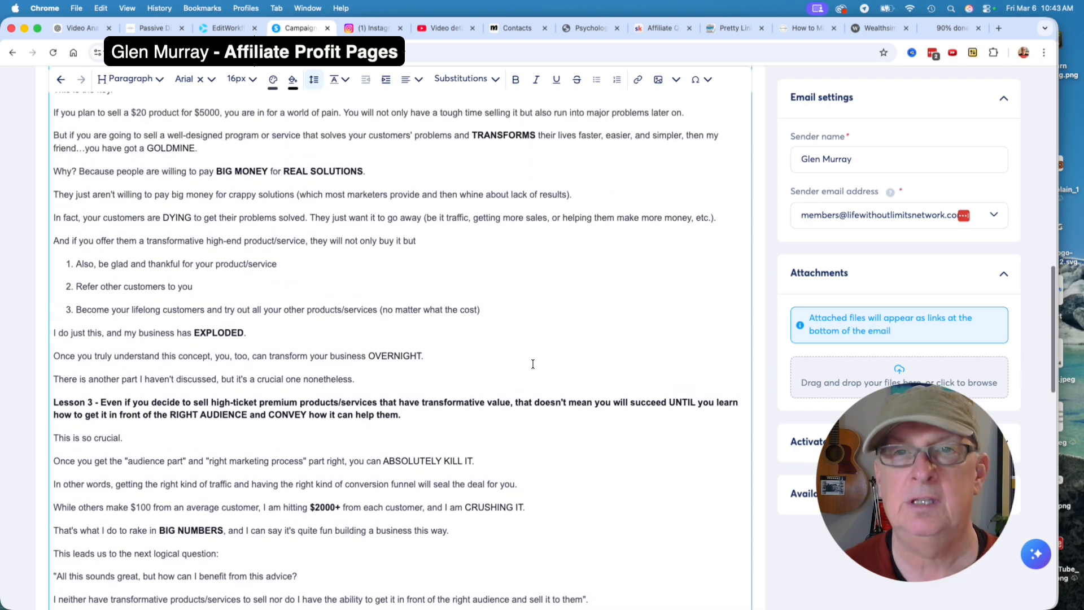
{"action": "key", "text": "super+f"}
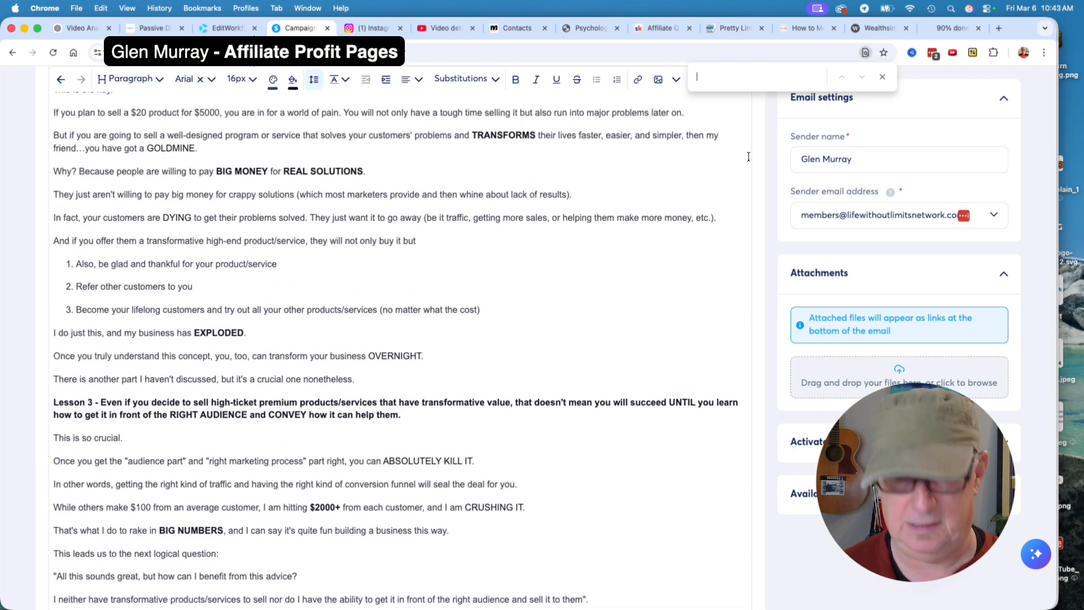
{"action": "type", "text": "AI Cash"}
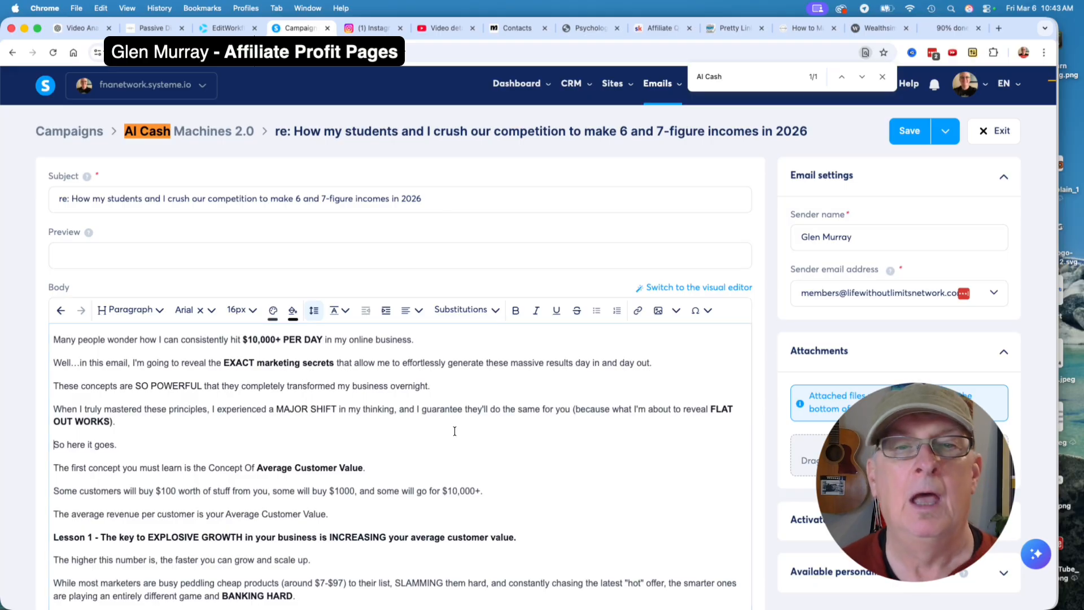
{"action": "scroll", "coordinate": [455, 431], "scroll_direction": "down", "scroll_amount": 10}
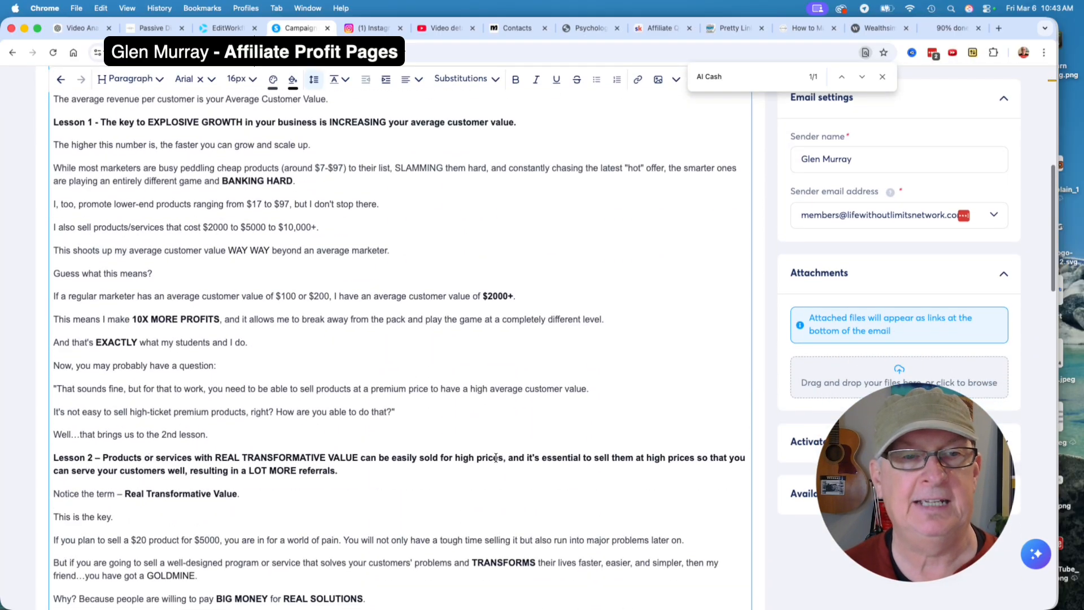
{"action": "scroll", "coordinate": [496, 458], "scroll_direction": "down", "scroll_amount": 8}
{"action": "scroll", "coordinate": [395, 338], "scroll_direction": "up", "scroll_amount": 20}
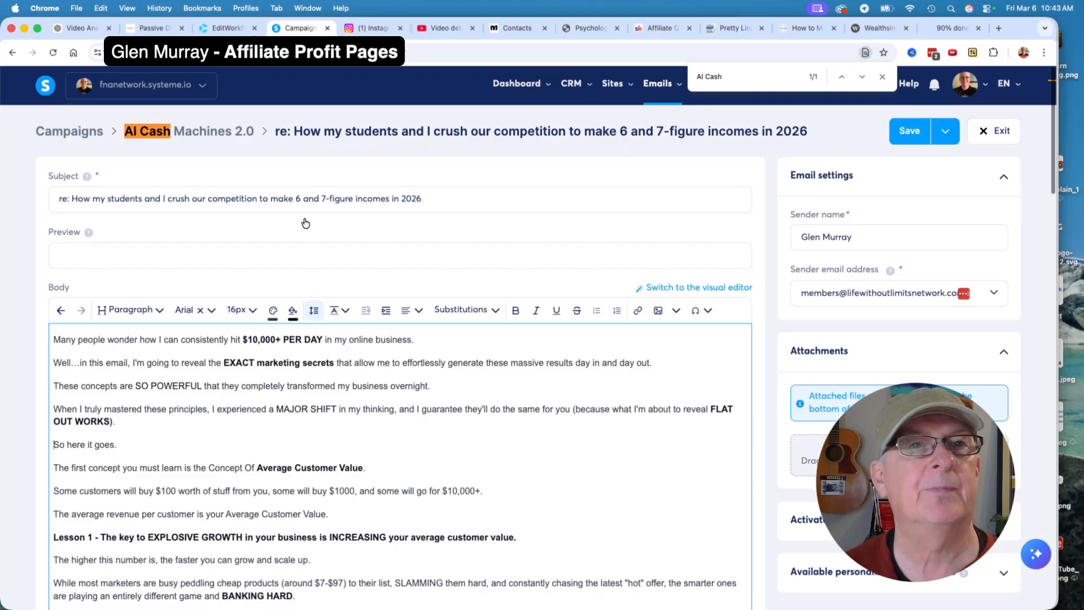
Step: Copy the campaign email's subject "re: How my students and I crush our competition…" into the subject of the workflow's second email
{"action": "triple_click", "coordinate": [227, 193]}
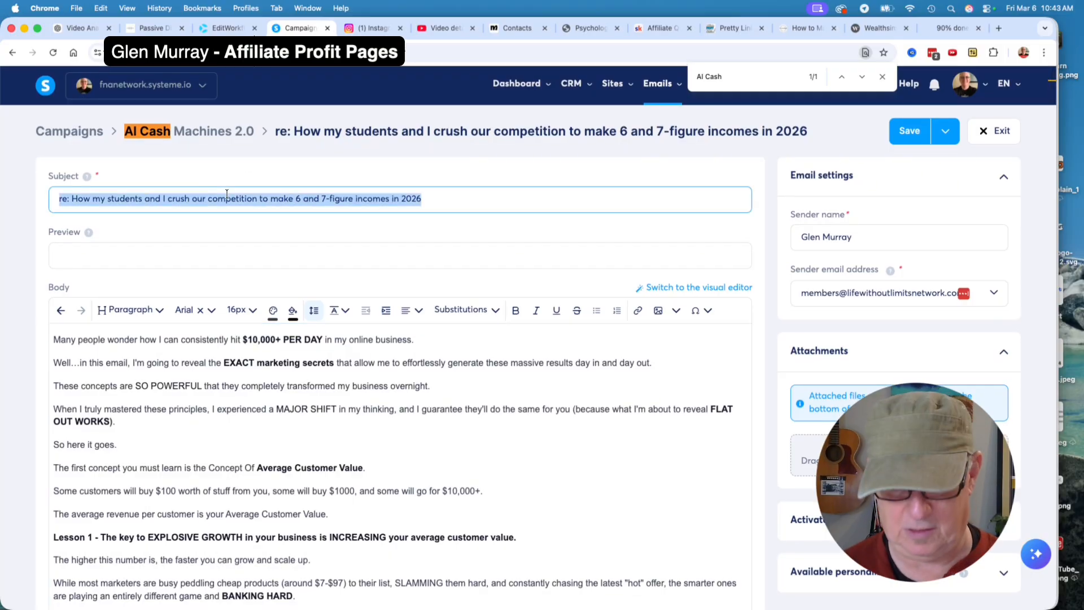
{"action": "left_click", "coordinate": [221, 28]}
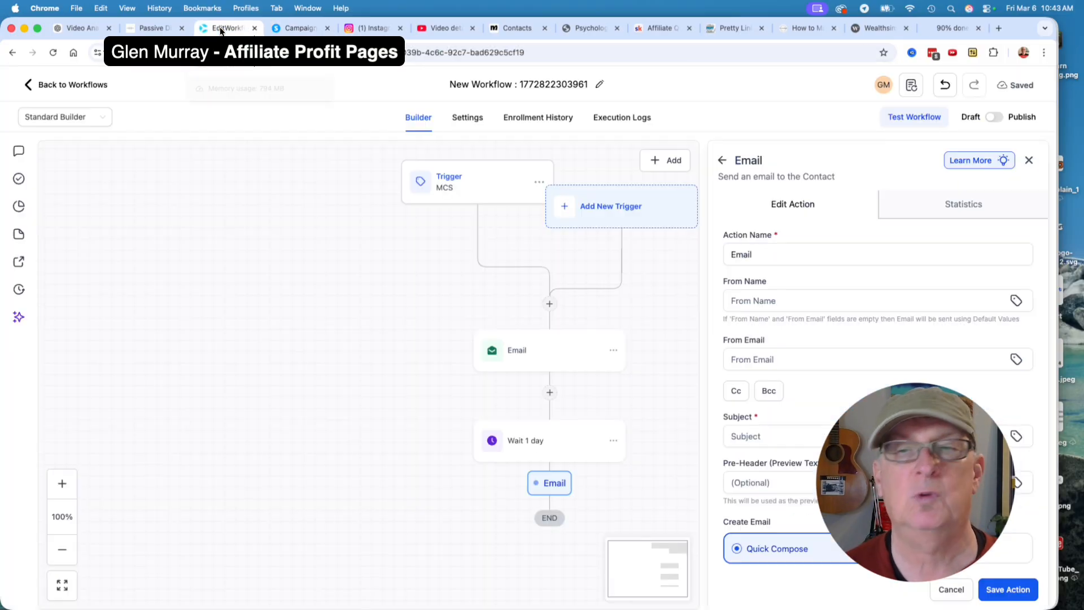
{"action": "left_click", "coordinate": [771, 443]}
{"action": "key", "text": "cmd+v"}
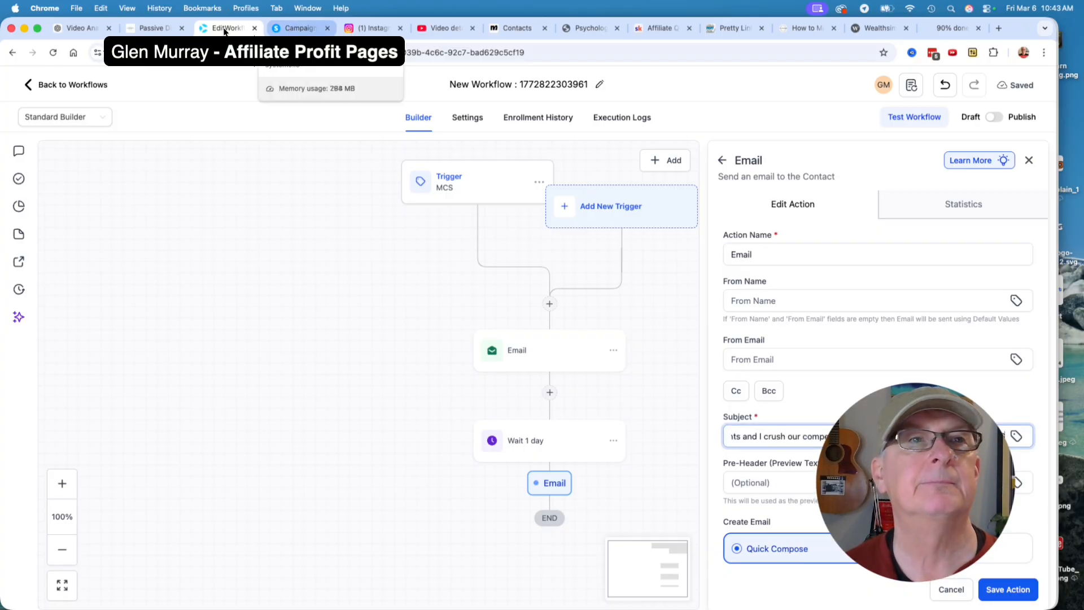
Step: Copy the campaign email's entire body into the message of the workflow's second email
{"action": "left_click", "coordinate": [293, 28]}
{"action": "left_click", "coordinate": [199, 263]}
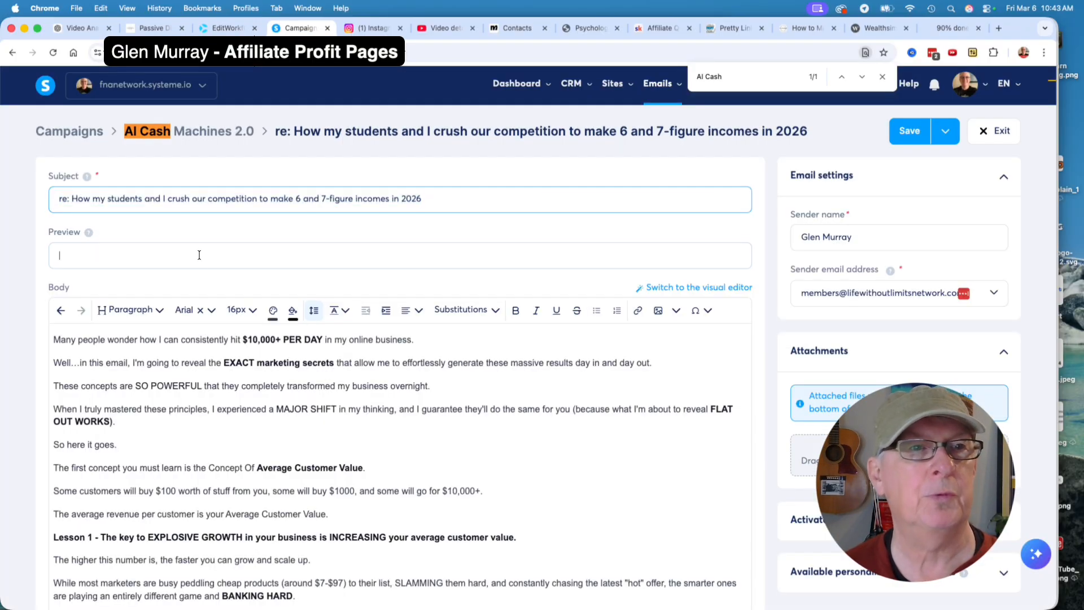
{"action": "left_click", "coordinate": [248, 432]}
{"action": "key", "text": "cmd+a"}
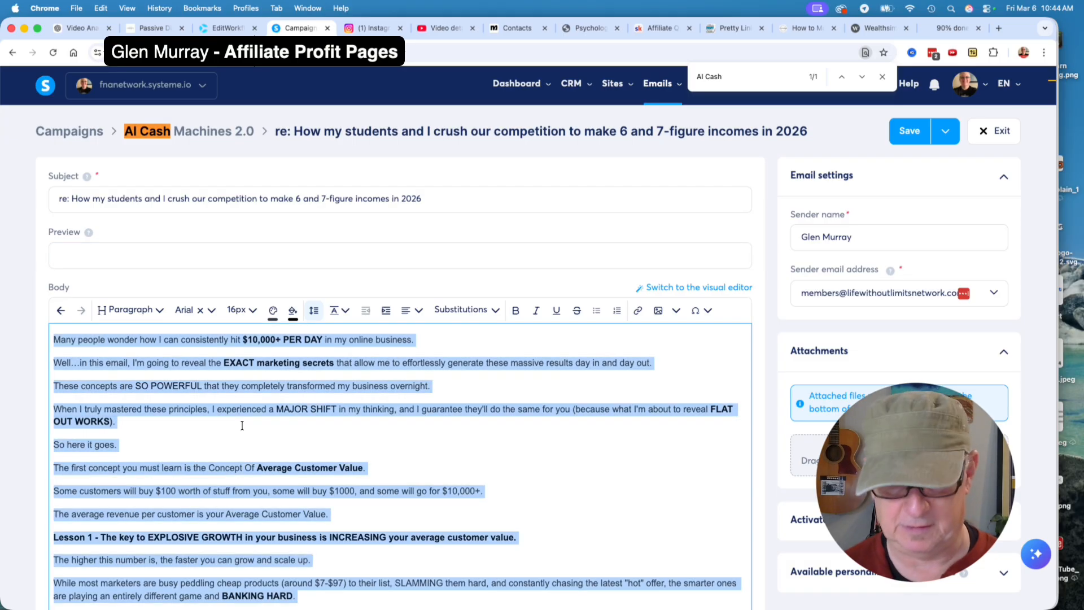
{"action": "key", "text": "cmd+c"}
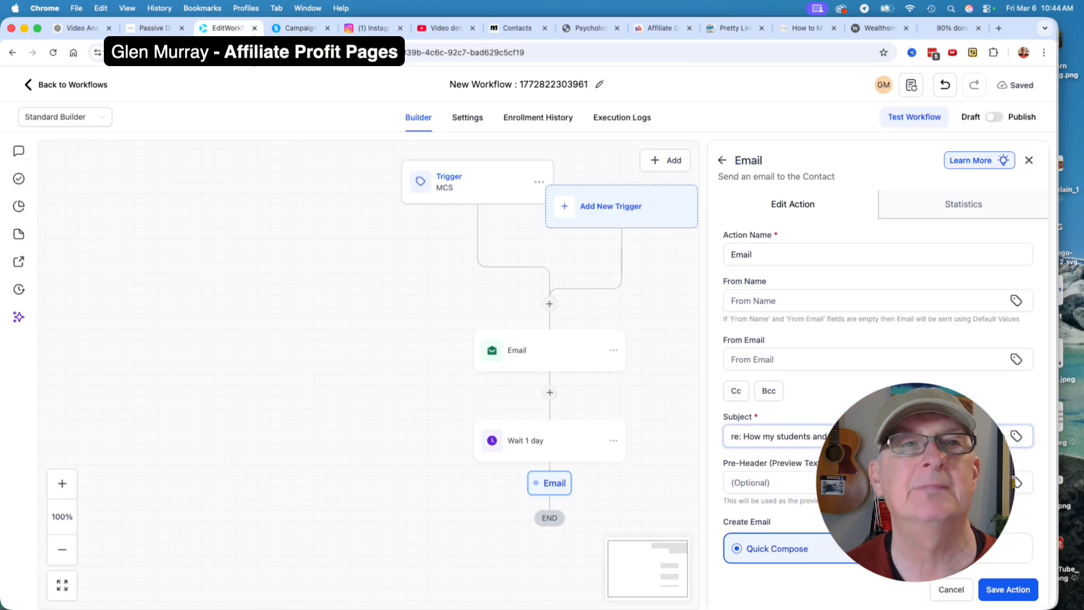
{"action": "left_click", "coordinate": [225, 28]}
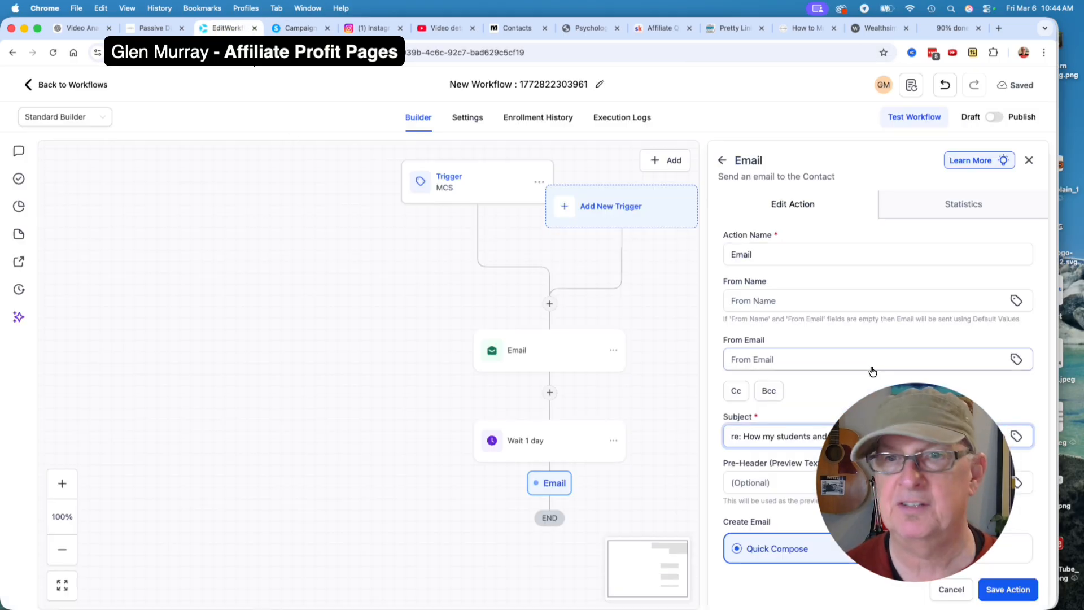
{"action": "scroll", "coordinate": [871, 367], "scroll_direction": "down", "scroll_amount": 4}
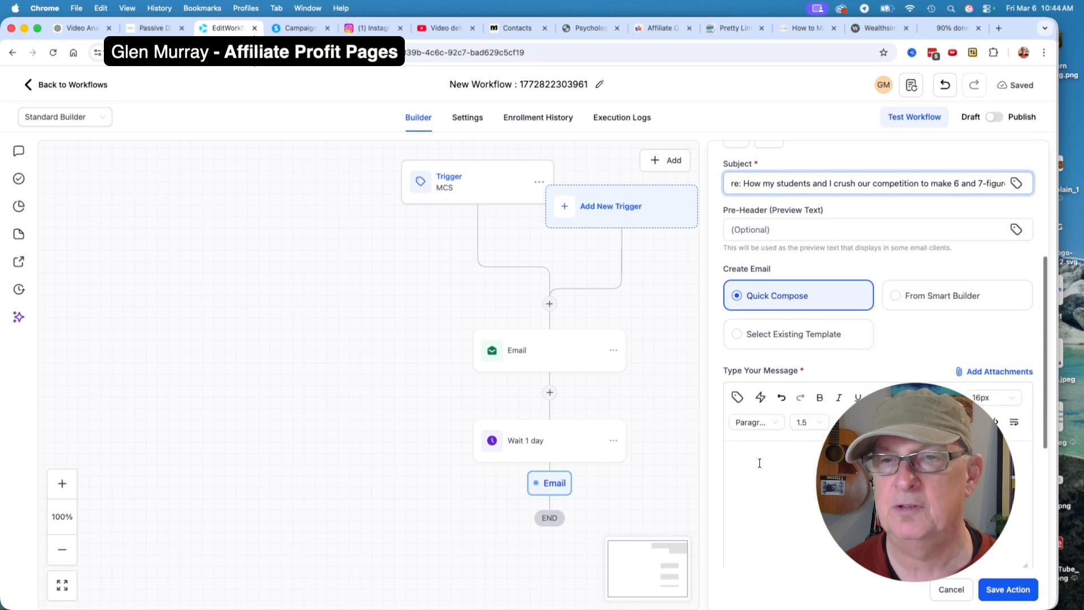
{"action": "left_click", "coordinate": [759, 463]}
{"action": "key", "text": "cmd+v"}
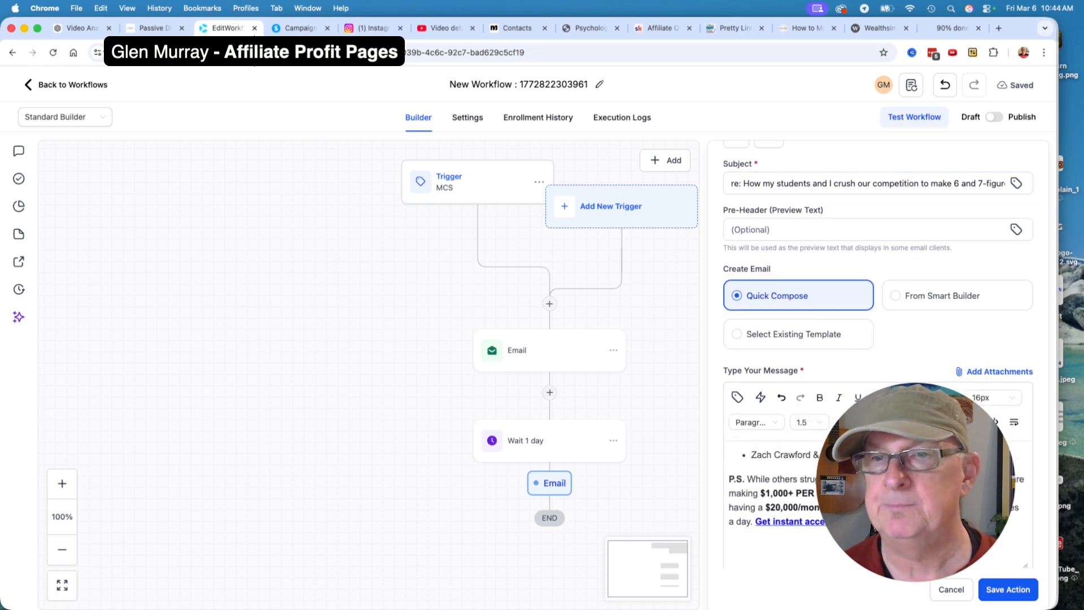
Step: Look over the pasted message in the second email and save the email action
{"action": "scroll", "coordinate": [773, 508], "scroll_direction": "up", "scroll_amount": 10}
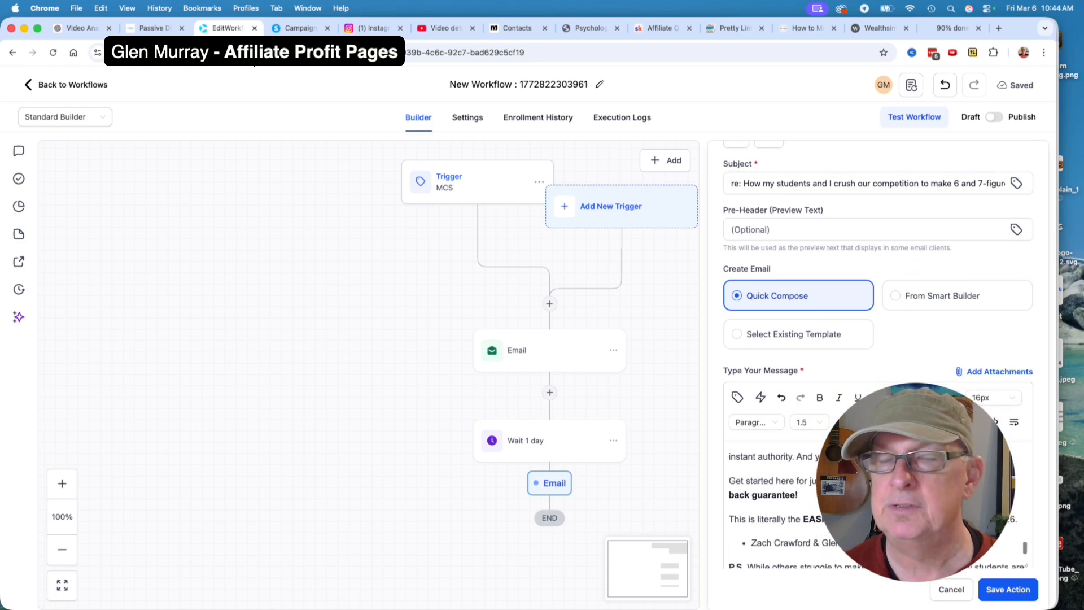
{"action": "scroll", "coordinate": [773, 508], "scroll_direction": "up", "scroll_amount": 10}
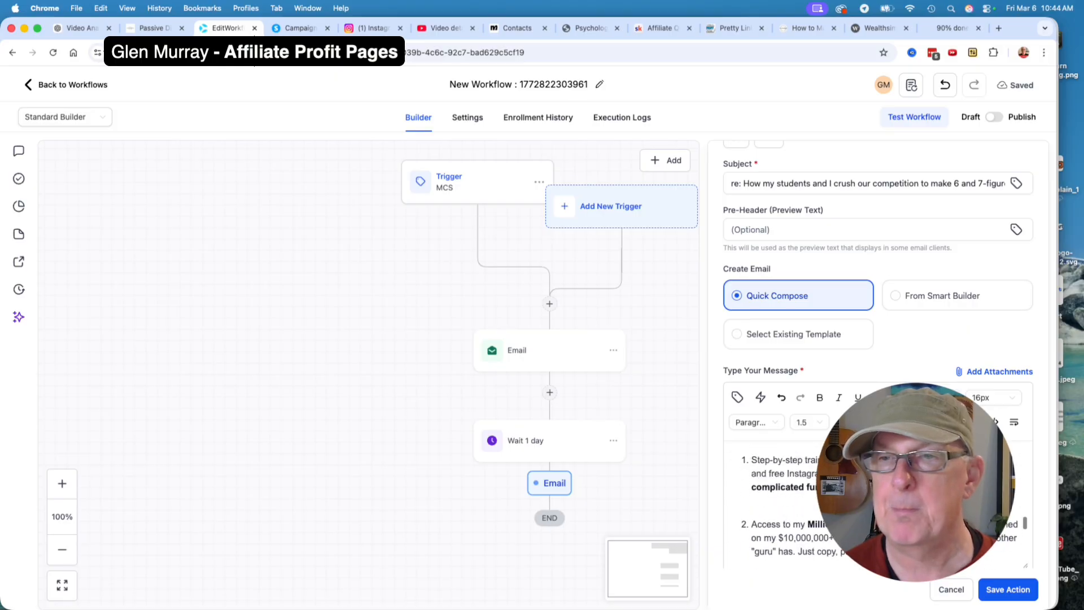
{"action": "scroll", "coordinate": [773, 508], "scroll_direction": "down", "scroll_amount": 3}
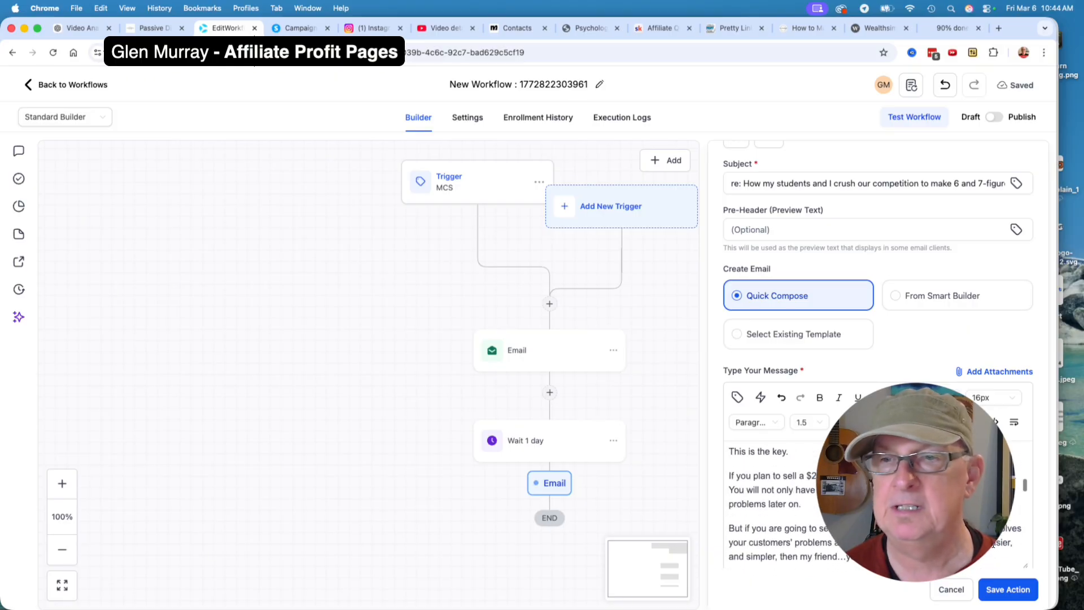
{"action": "left_click", "coordinate": [1007, 589]}
Step: Add a Remove Contact Tag action for the mcs tag after the second email and save it
{"action": "scroll", "coordinate": [628, 450], "scroll_direction": "down", "scroll_amount": 4}
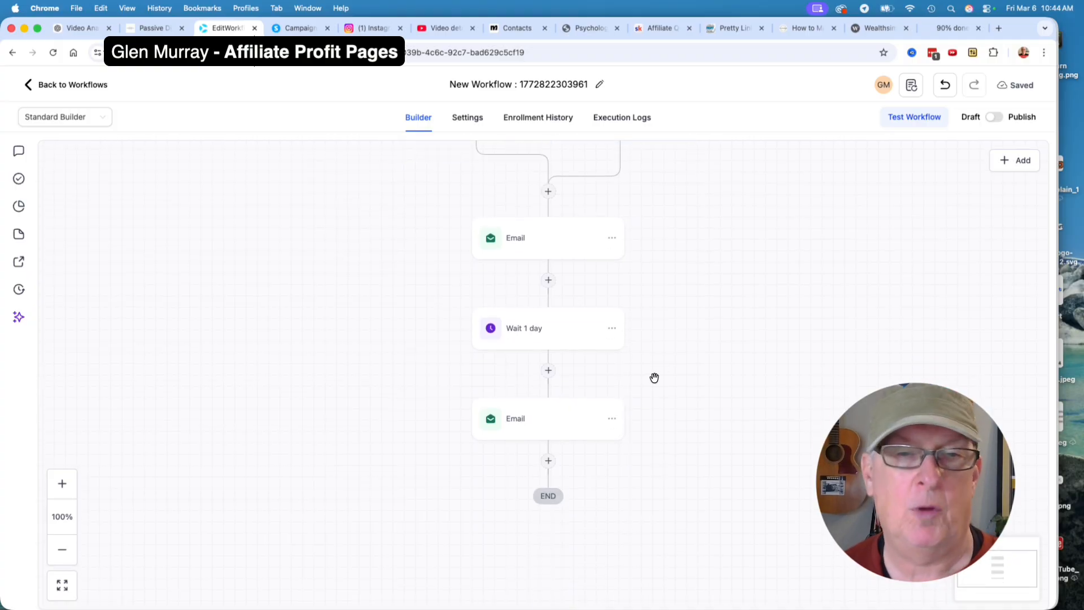
{"action": "left_click", "coordinate": [548, 462]}
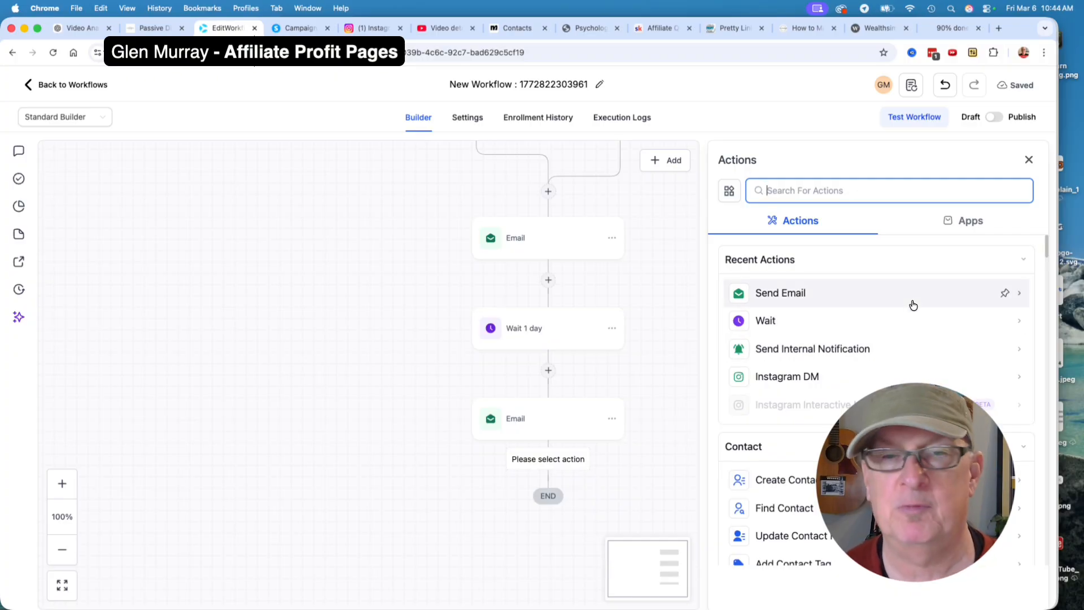
{"action": "left_click", "coordinate": [787, 190]}
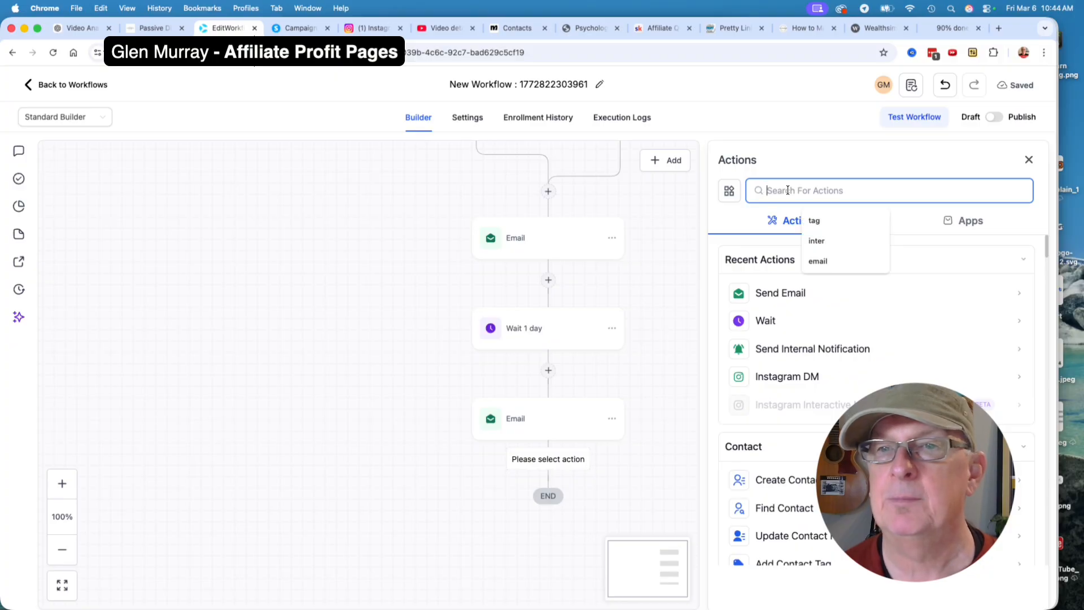
{"action": "type", "text": "tag"}
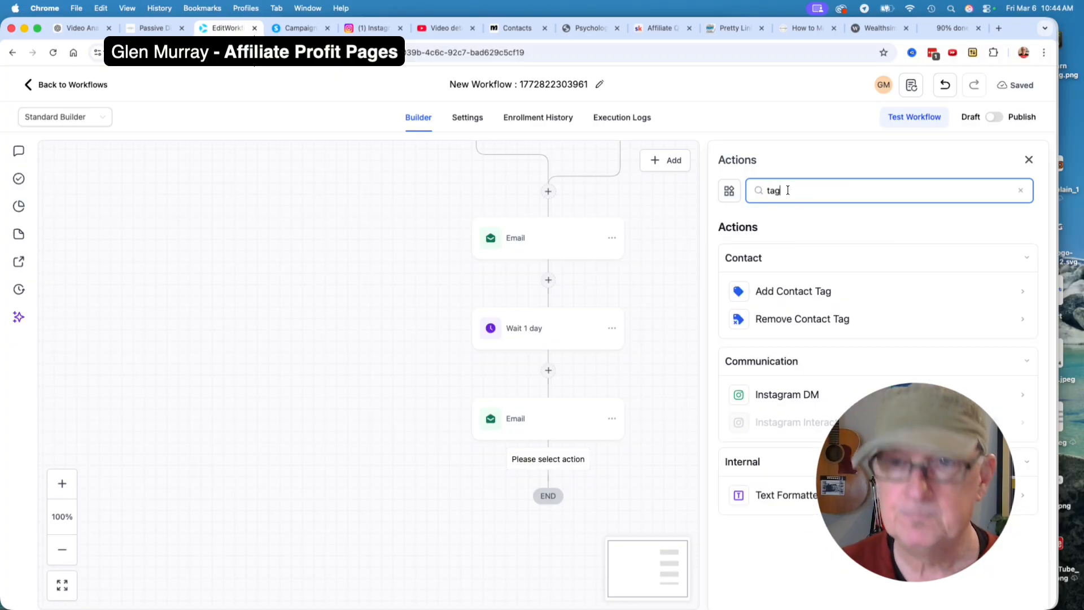
{"action": "left_click", "coordinate": [794, 319]}
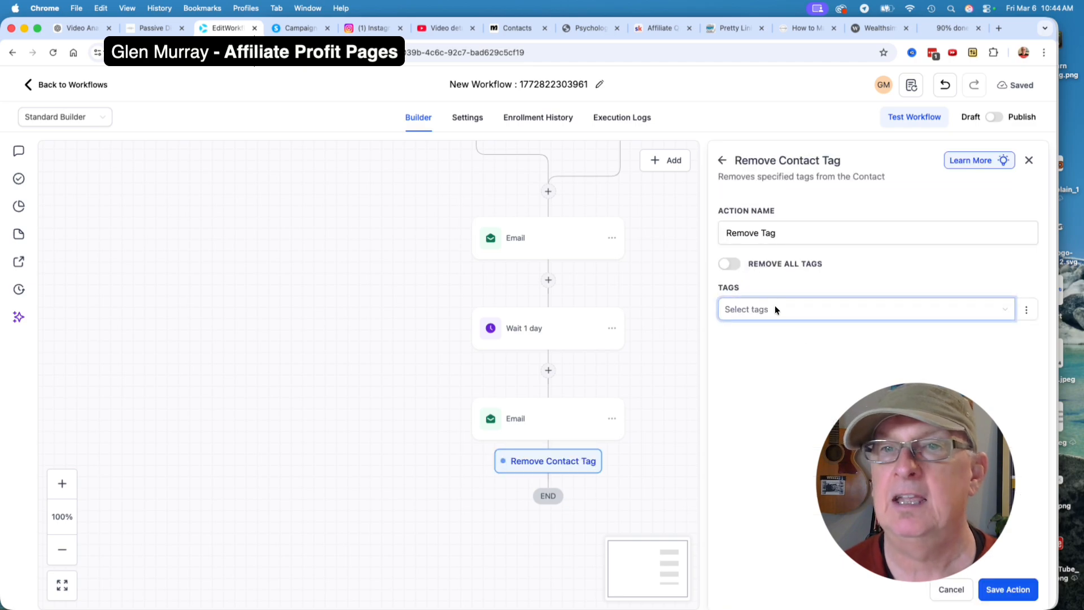
{"action": "left_click", "coordinate": [774, 306]}
{"action": "scroll", "coordinate": [776, 395], "scroll_direction": "down", "scroll_amount": 8}
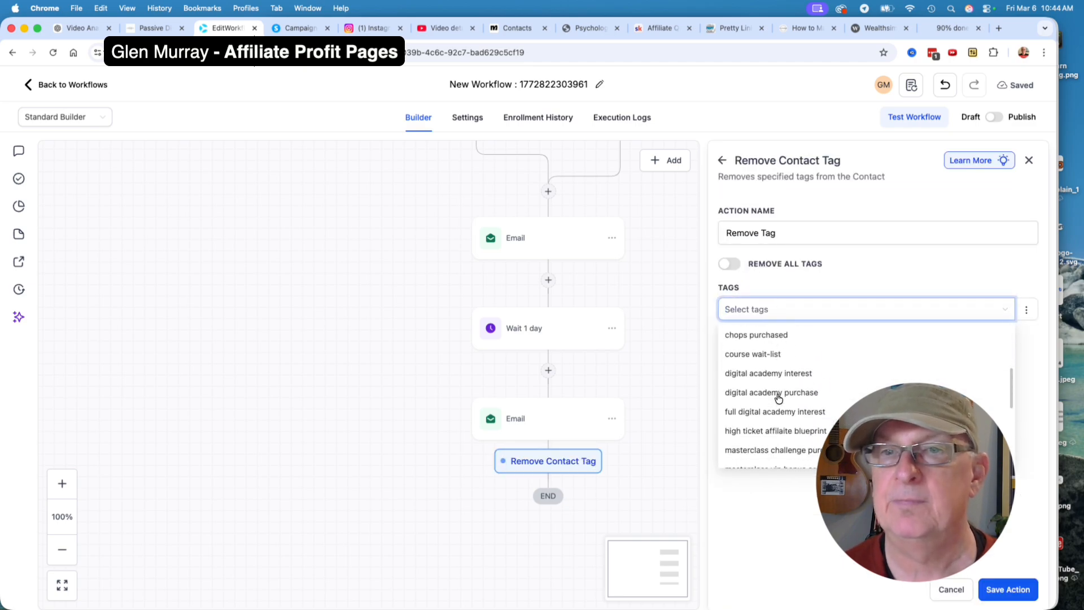
{"action": "scroll", "coordinate": [778, 398], "scroll_direction": "down", "scroll_amount": 1}
{"action": "left_click", "coordinate": [733, 428]}
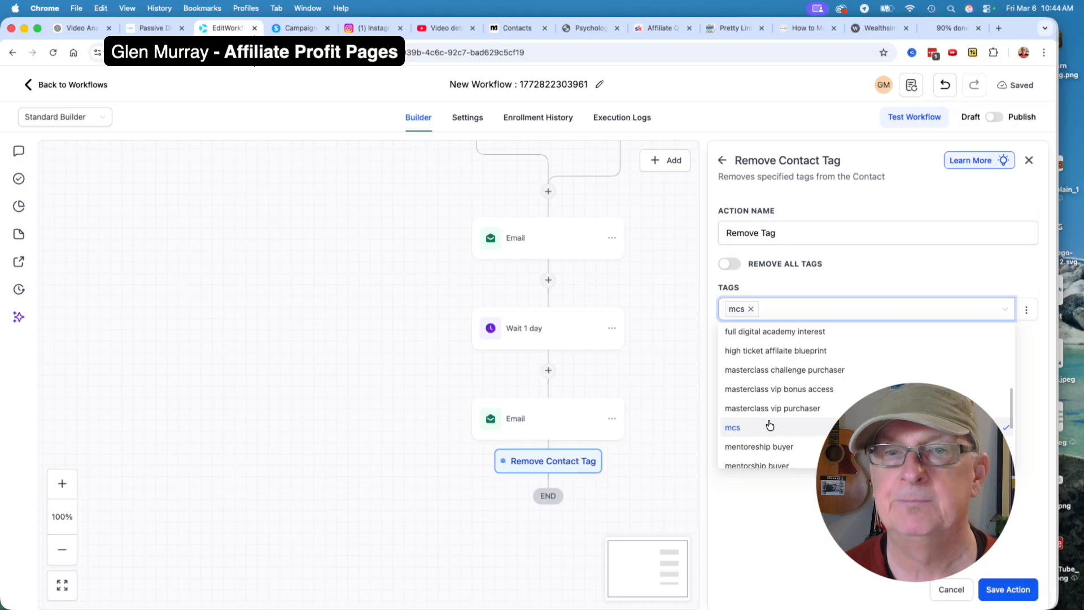
{"action": "left_click", "coordinate": [999, 588]}
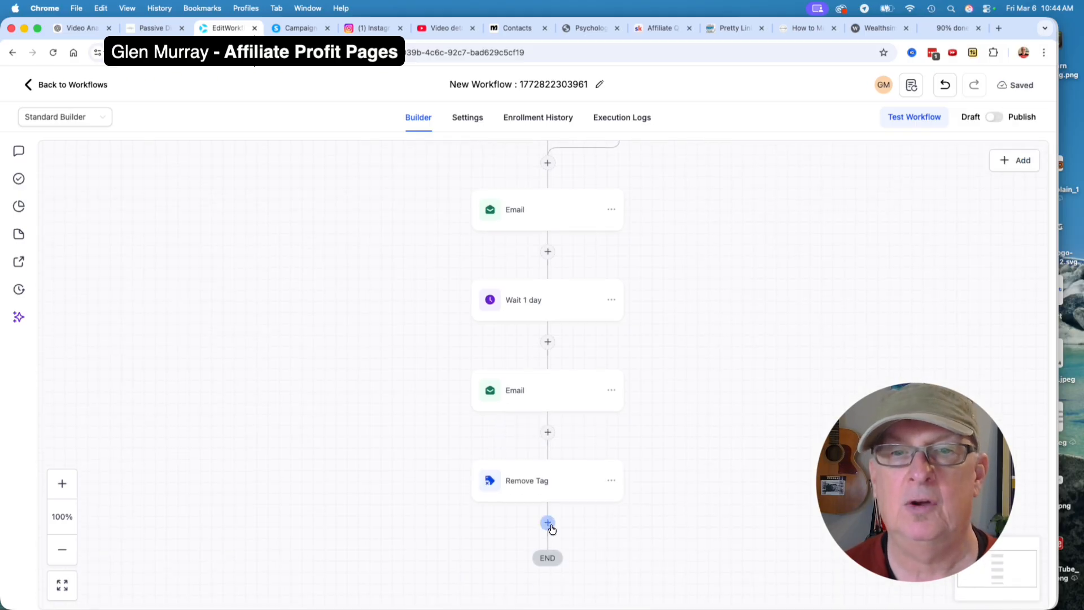
Step: Add an Add Contact Tag action with the pdm optin tag after the tag removal and save it
{"action": "left_click", "coordinate": [550, 525]}
{"action": "left_click", "coordinate": [794, 190]}
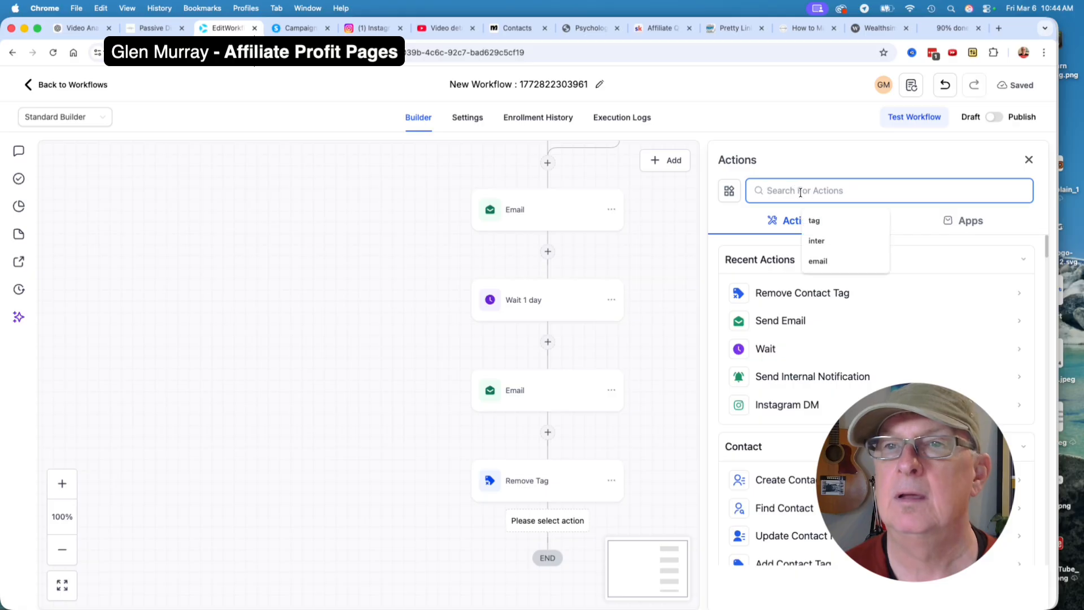
{"action": "left_click", "coordinate": [812, 219]}
{"action": "left_click", "coordinate": [791, 291]}
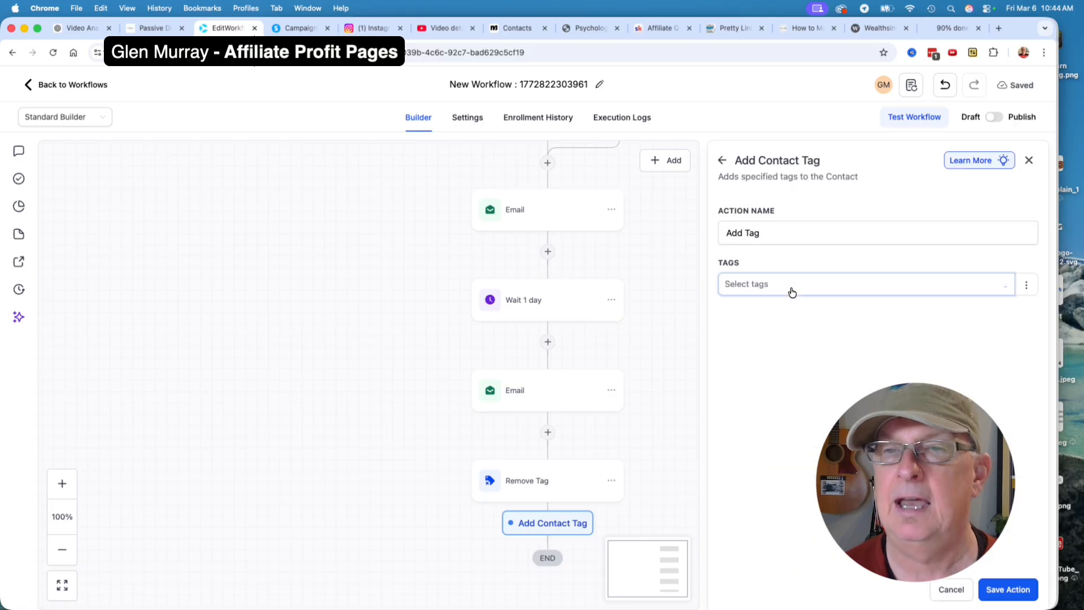
{"action": "left_click", "coordinate": [772, 284]}
{"action": "scroll", "coordinate": [837, 391], "scroll_direction": "down", "scroll_amount": 10}
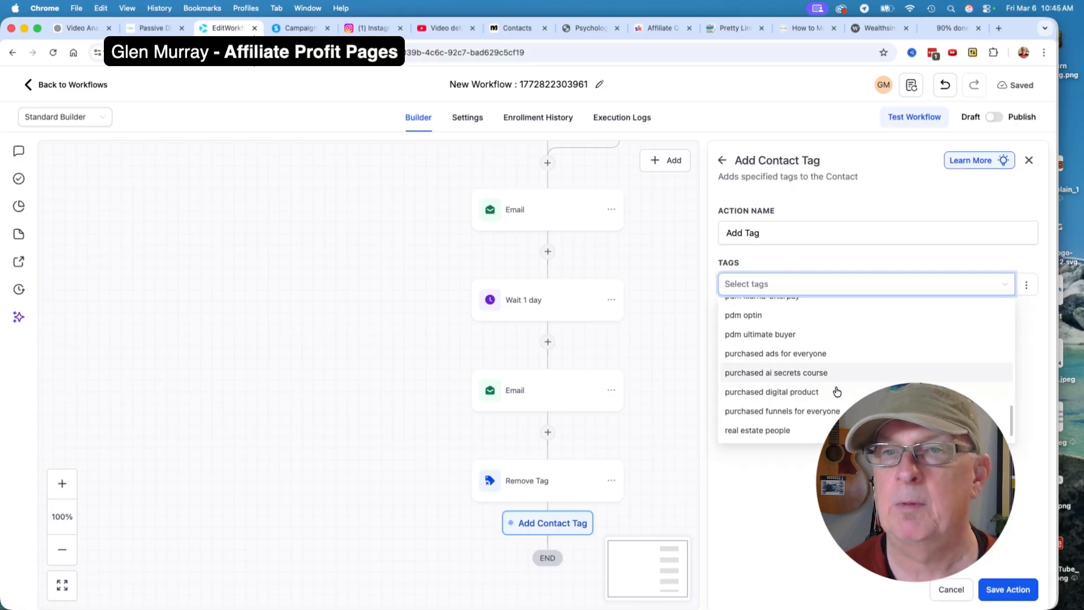
{"action": "scroll", "coordinate": [818, 369], "scroll_direction": "up", "scroll_amount": 3}
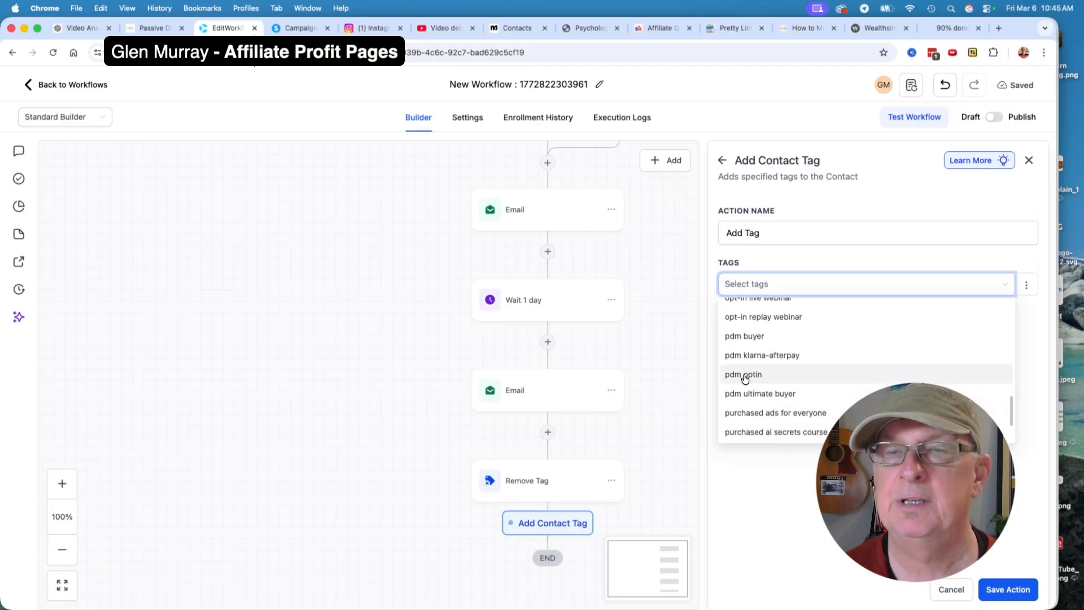
{"action": "left_click", "coordinate": [746, 375]}
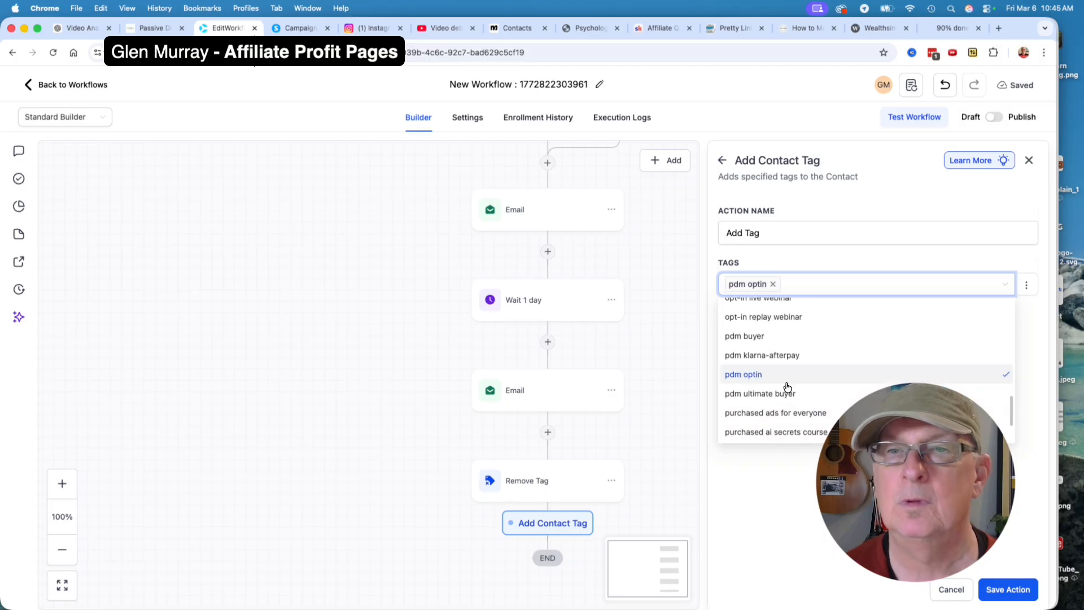
{"action": "left_click", "coordinate": [1009, 589]}
{"action": "scroll", "coordinate": [688, 451], "scroll_direction": "down", "scroll_amount": 2}
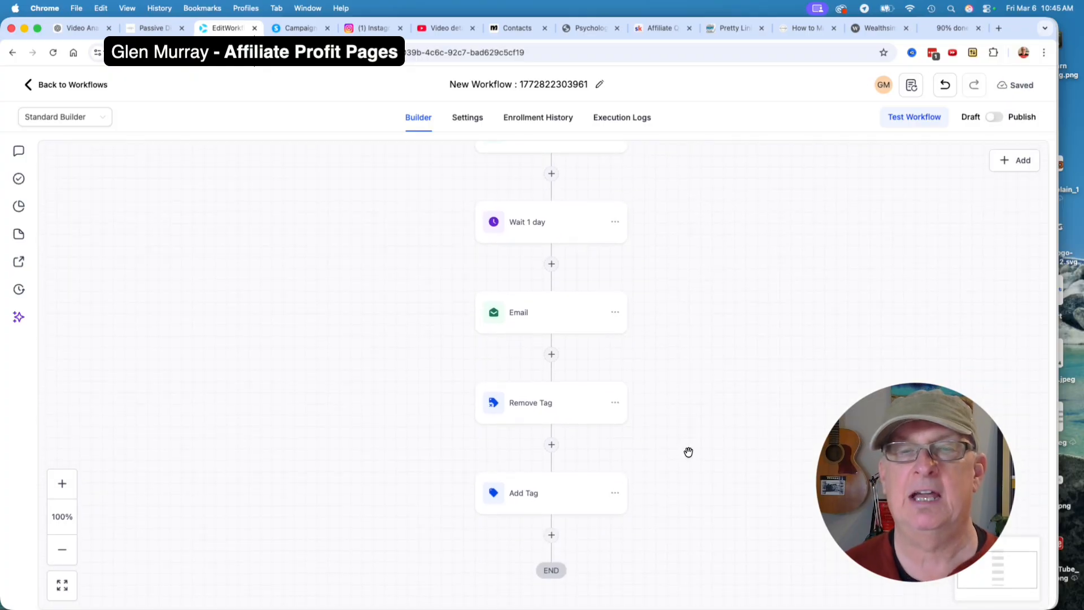
{"action": "scroll", "coordinate": [688, 452], "scroll_direction": "up", "scroll_amount": 5}
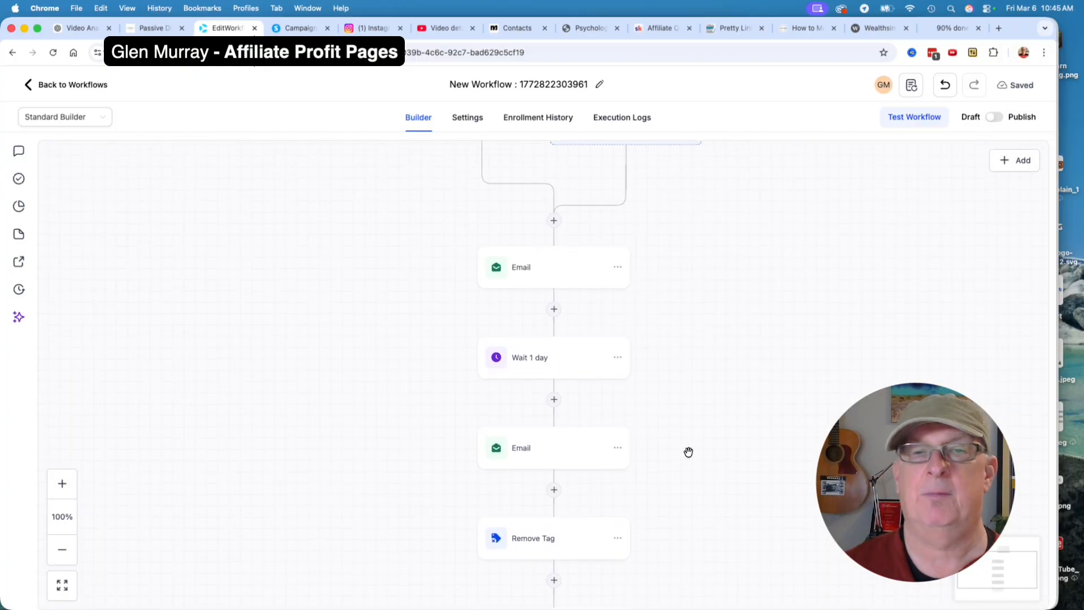
{"action": "scroll", "coordinate": [689, 451], "scroll_direction": "down", "scroll_amount": 3}
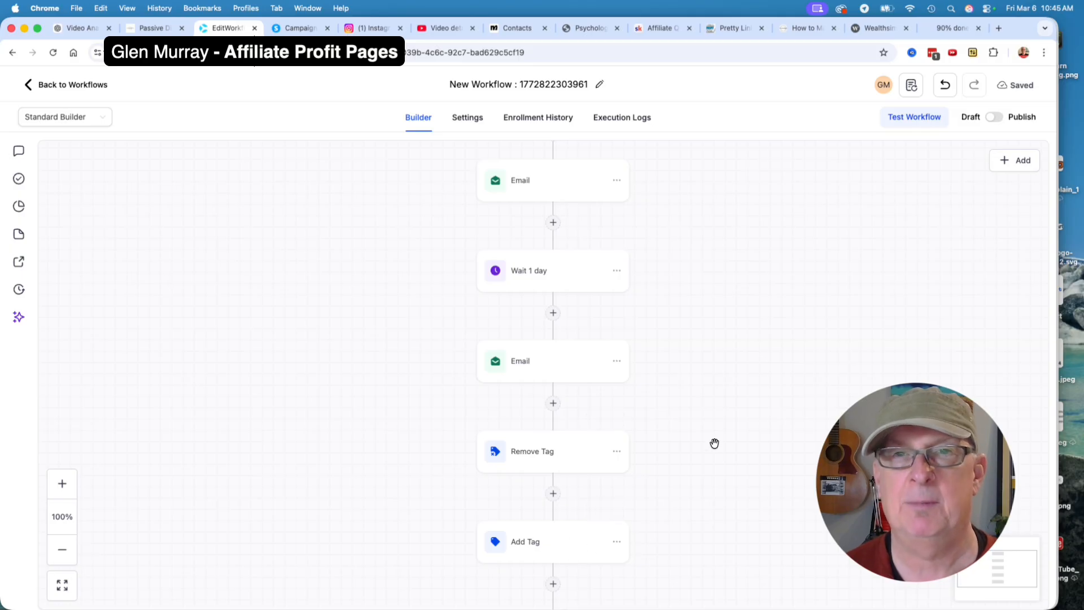
{"action": "scroll", "coordinate": [714, 444], "scroll_direction": "up", "scroll_amount": 2}
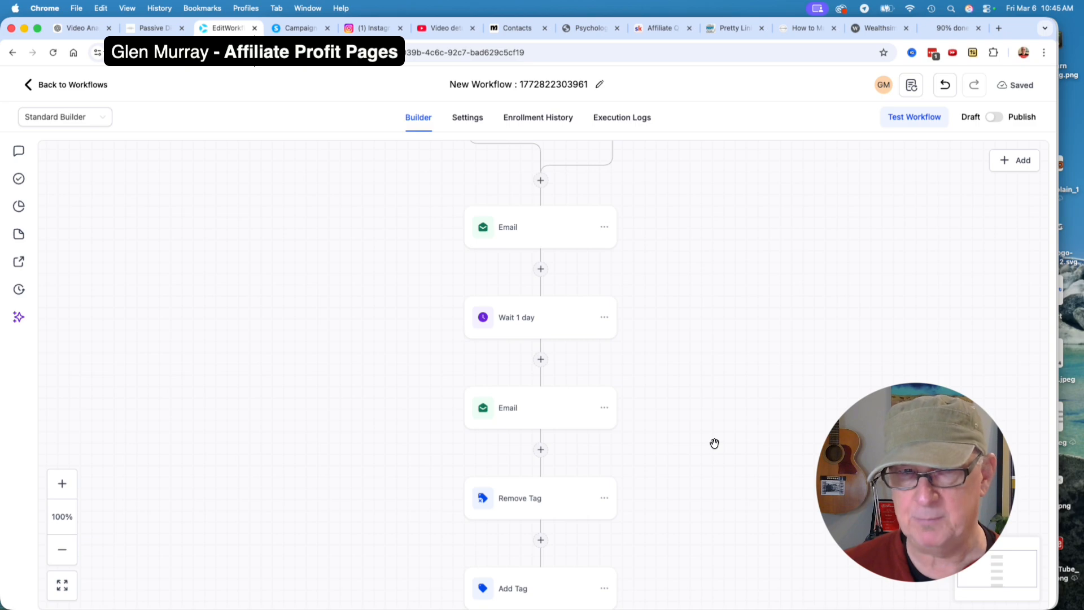
{"action": "scroll", "coordinate": [714, 443], "scroll_direction": "down", "scroll_amount": 3}
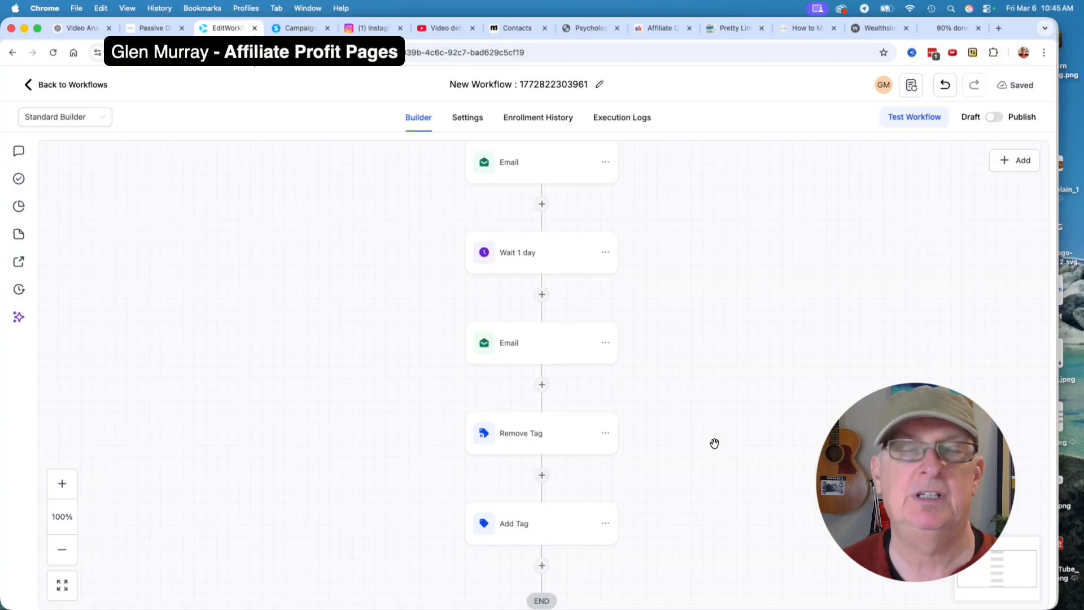
Step: Rename the workflow as "MCS test" and check its sequence down to the final Add Tag action
{"action": "scroll", "coordinate": [666, 406], "scroll_direction": "up", "scroll_amount": 10}
{"action": "scroll", "coordinate": [508, 474], "scroll_direction": "down", "scroll_amount": 1}
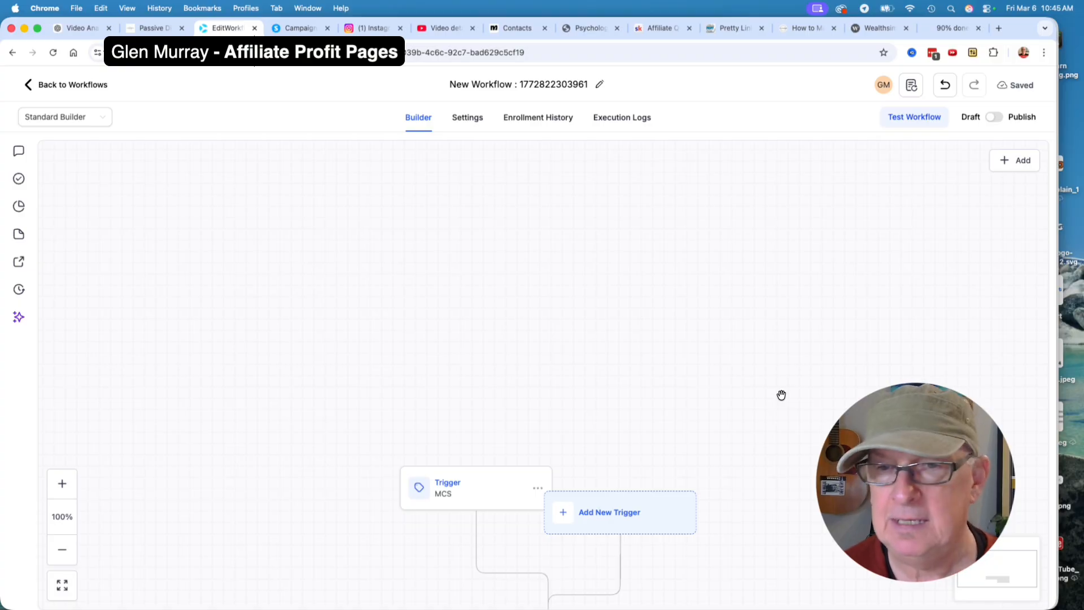
{"action": "scroll", "coordinate": [782, 394], "scroll_direction": "down", "scroll_amount": 10}
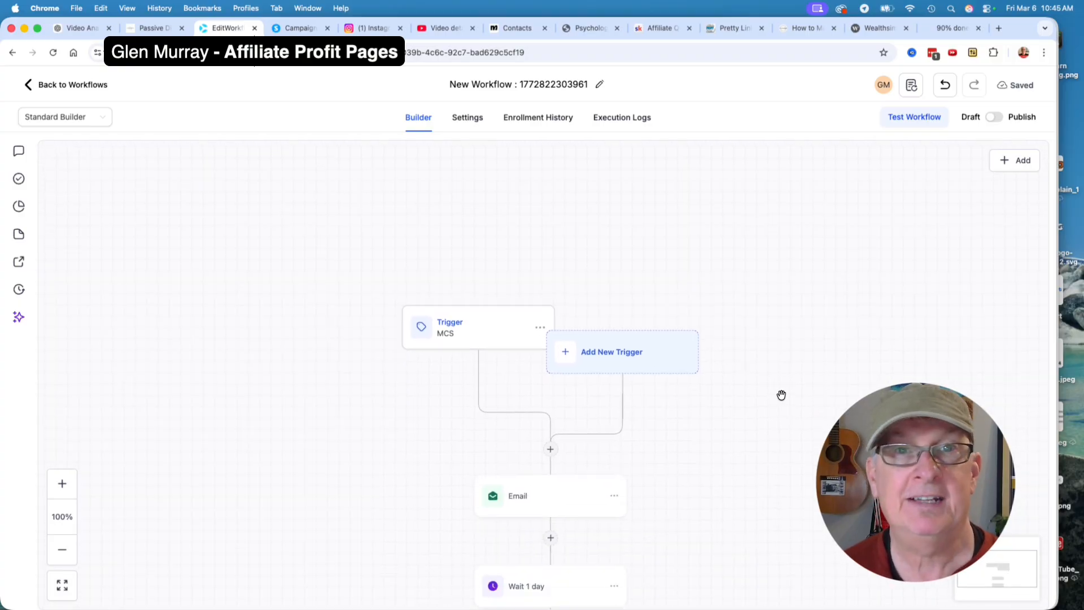
{"action": "scroll", "coordinate": [781, 394], "scroll_direction": "down", "scroll_amount": 3}
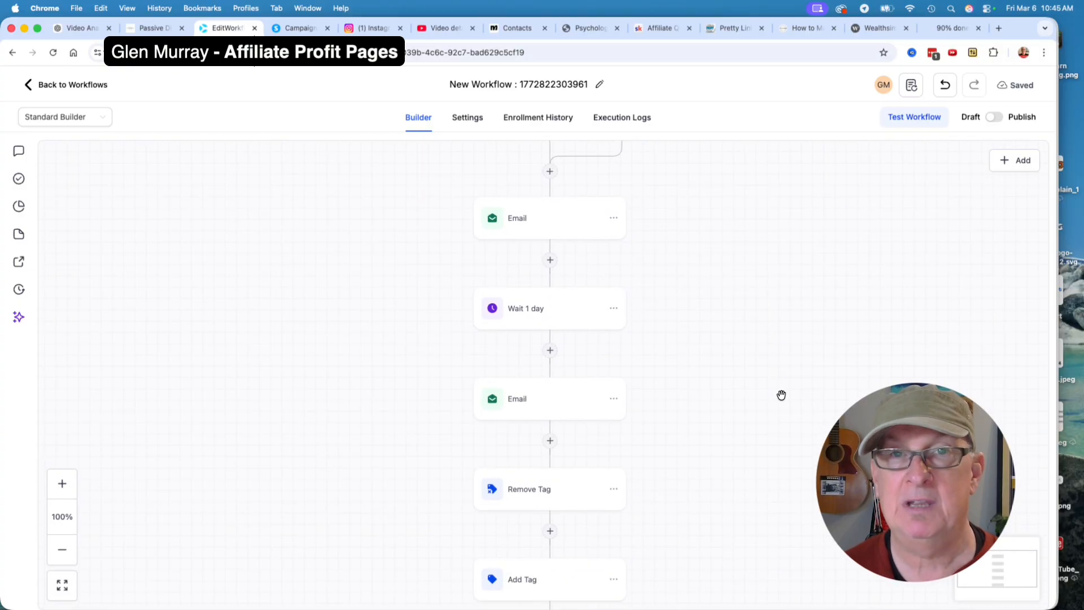
{"action": "left_click", "coordinate": [597, 86]}
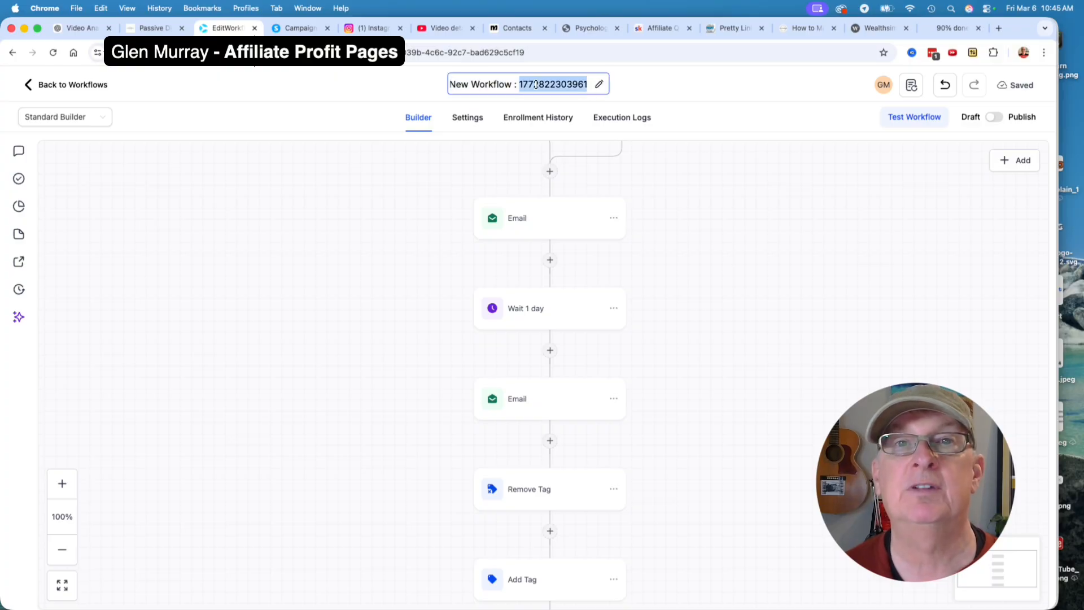
{"action": "type", "text": "MCS test"}
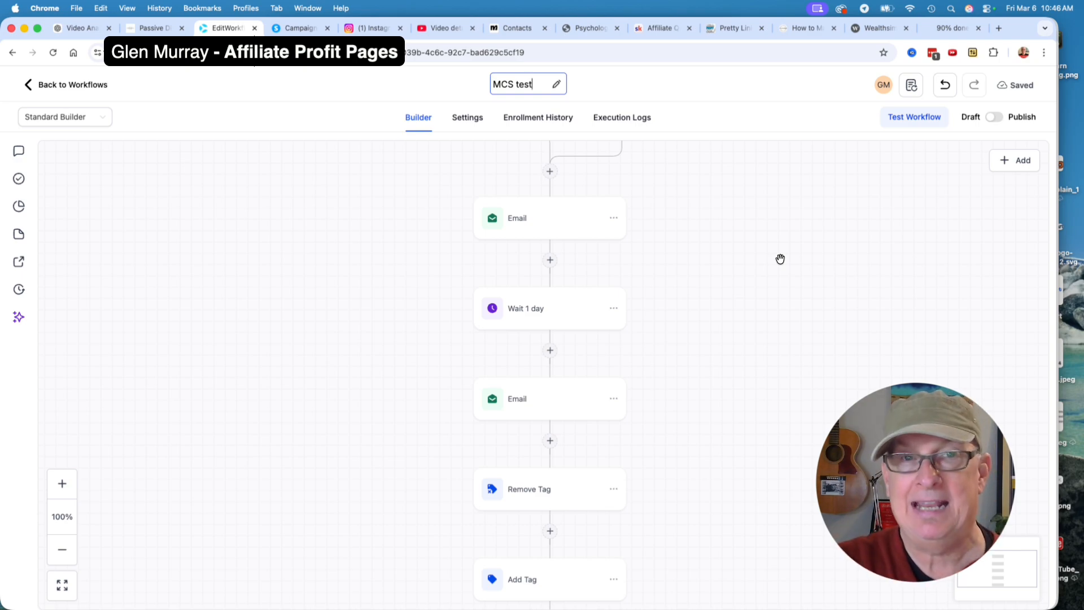
{"action": "scroll", "coordinate": [774, 367], "scroll_direction": "down", "scroll_amount": 3}
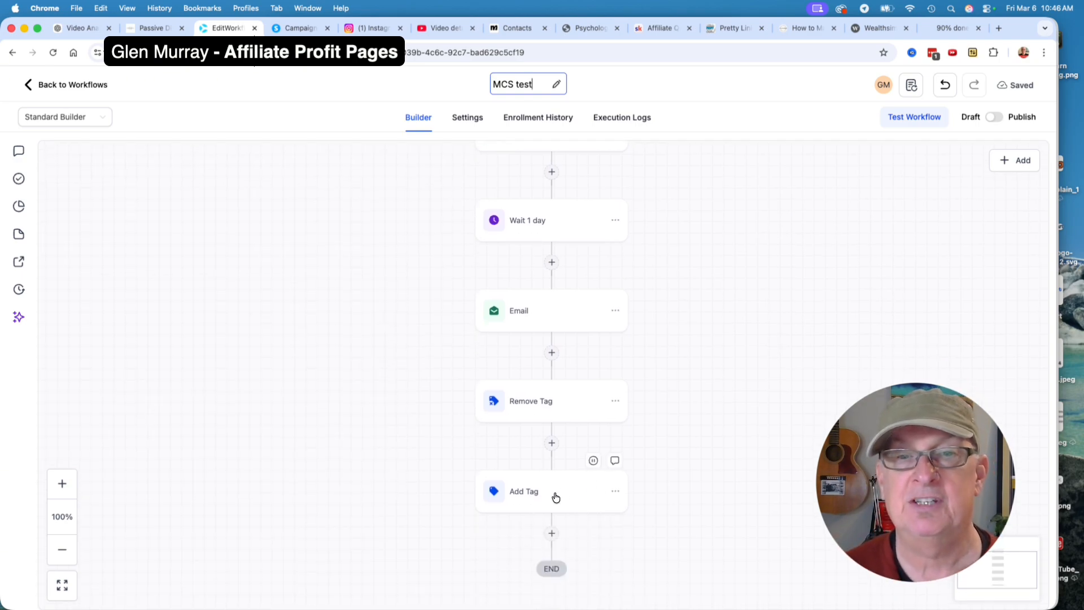
{"action": "scroll", "coordinate": [714, 462], "scroll_direction": "down", "scroll_amount": 1}
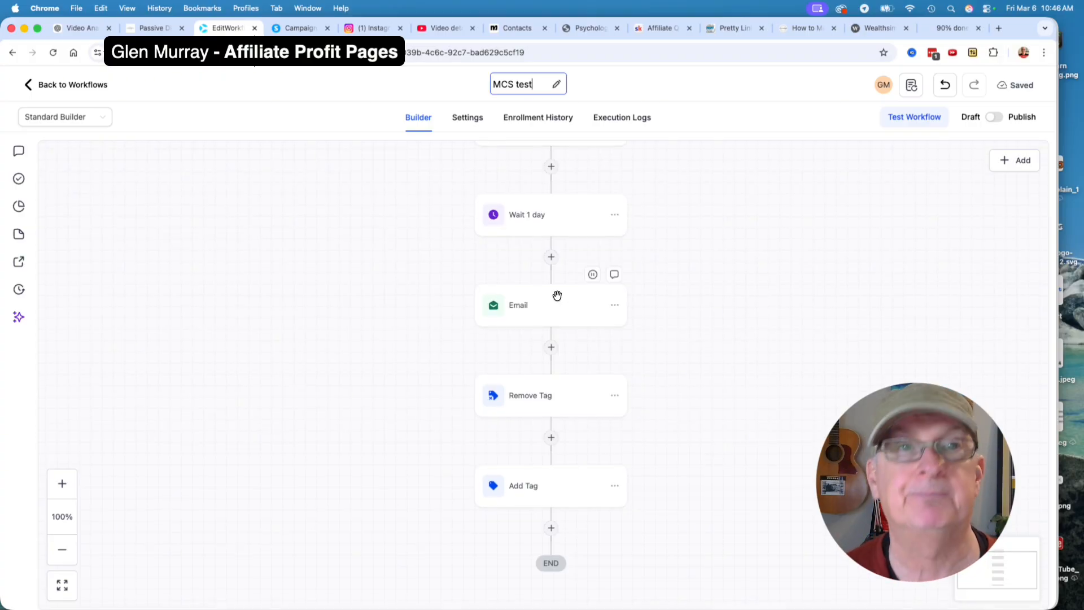
Step: Switch to systeme.io and save the open AI Cash Machines 2.0 campaign email before leaving its editor
{"action": "left_click", "coordinate": [298, 32]}
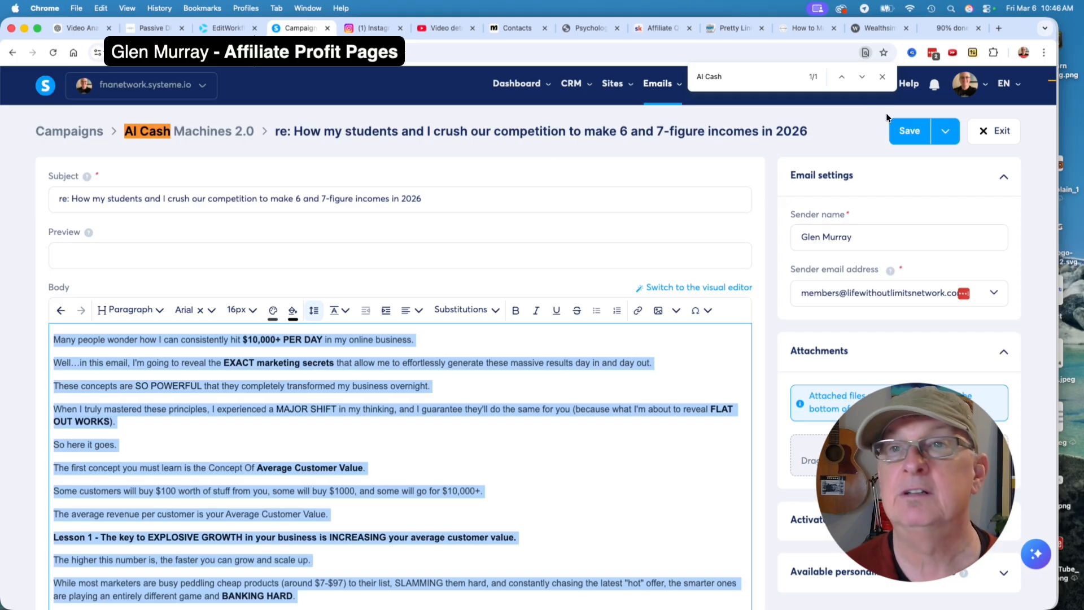
{"action": "left_click", "coordinate": [882, 77]}
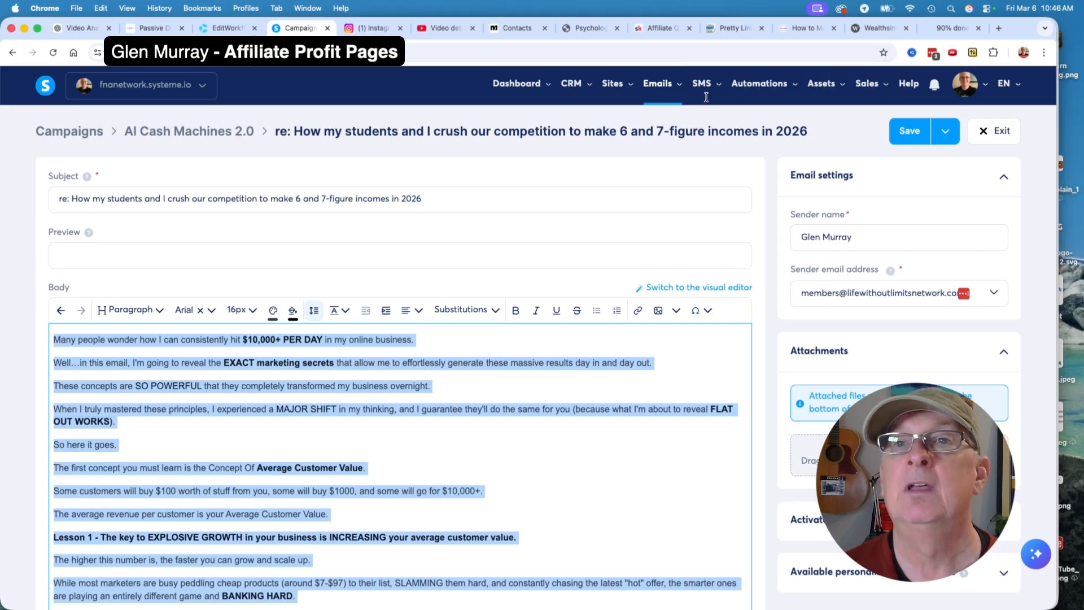
{"action": "mouse_move", "coordinate": [754, 84]}
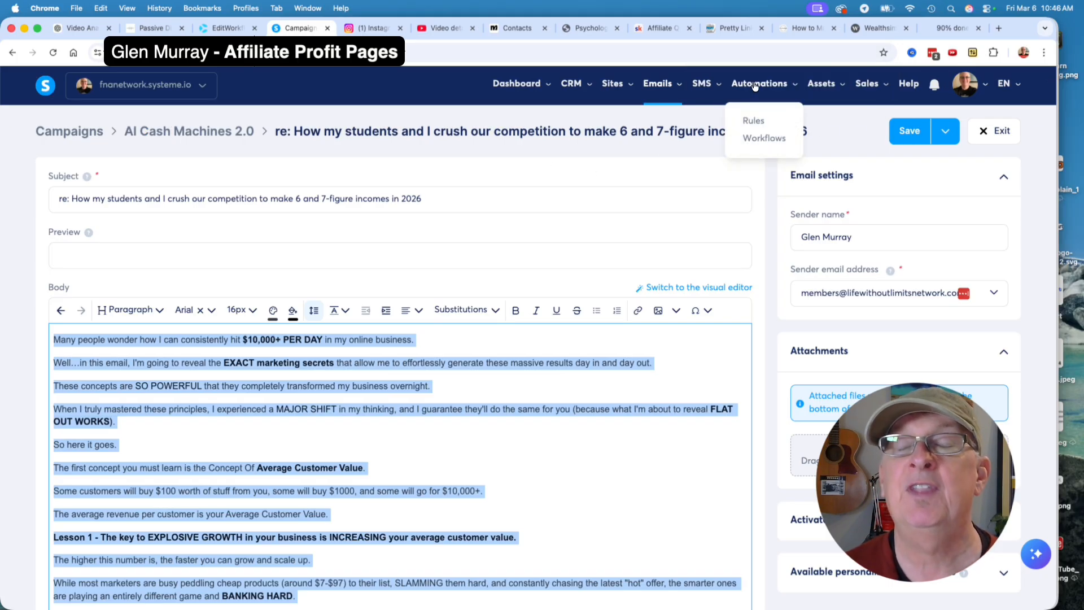
{"action": "left_click", "coordinate": [749, 139]}
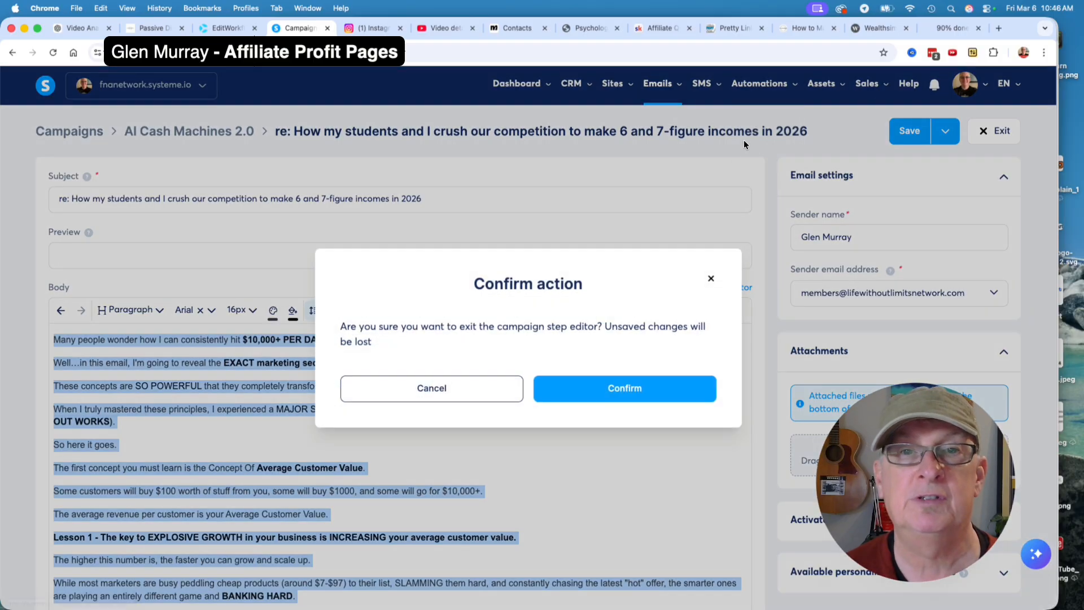
{"action": "left_click", "coordinate": [710, 279]}
{"action": "left_click", "coordinate": [903, 130]}
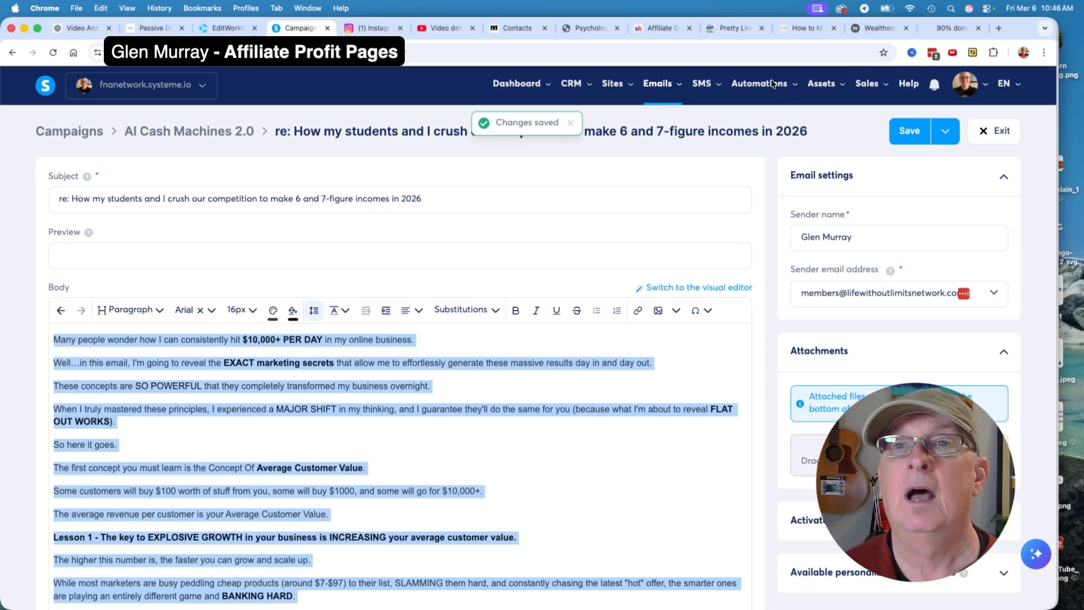
Step: Look over the systeme.io account's automation workflows and its list of automation rules
{"action": "mouse_move", "coordinate": [772, 89]}
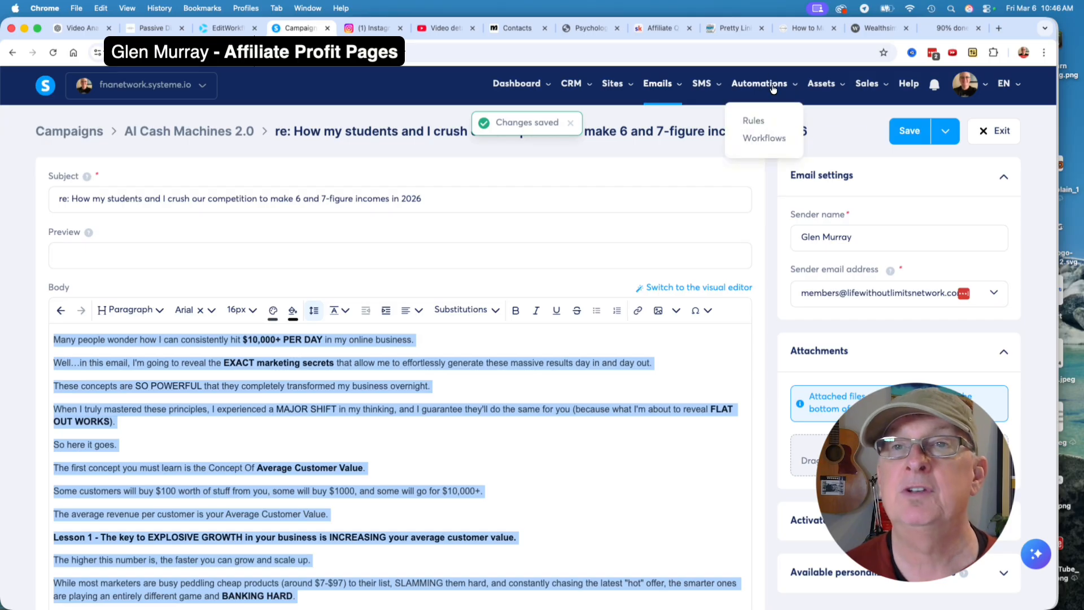
{"action": "left_click", "coordinate": [756, 138]}
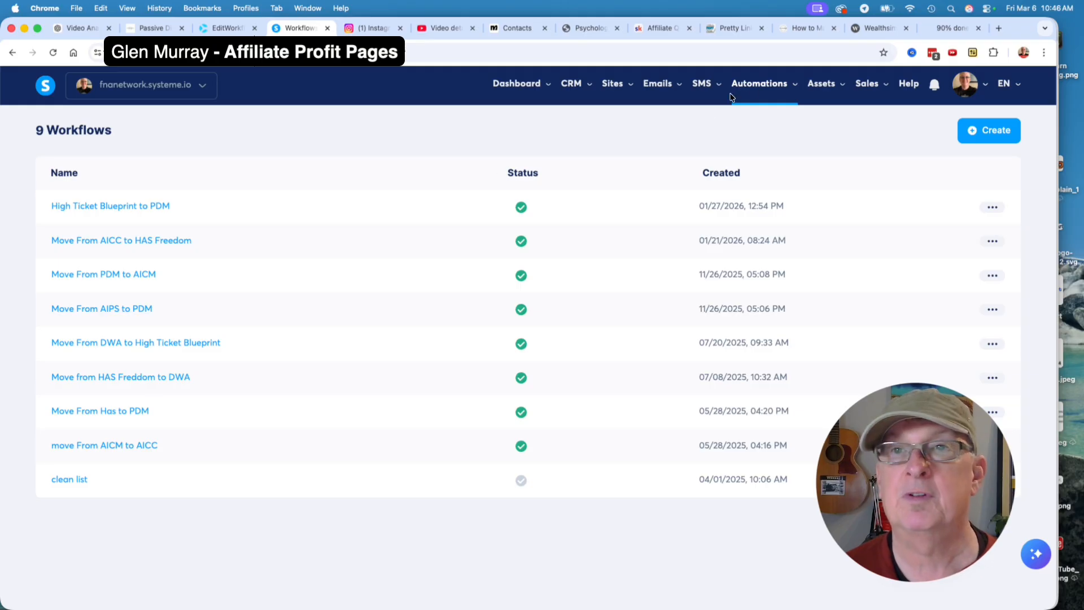
{"action": "mouse_move", "coordinate": [762, 90]}
{"action": "left_click", "coordinate": [753, 121]}
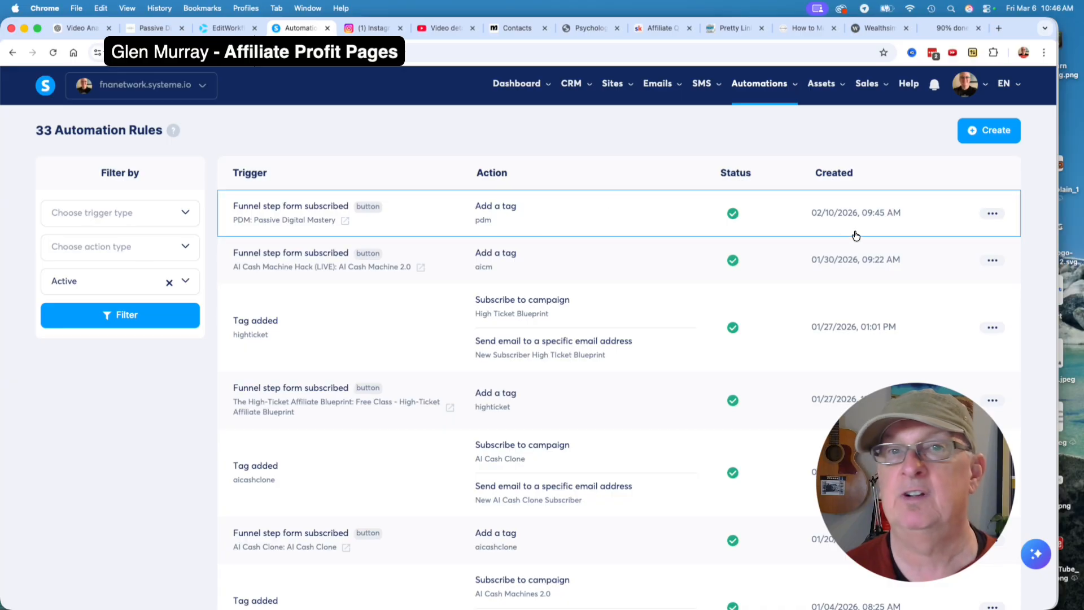
Step: Start a new automation rule with a Tag added trigger for the AICASH tag
{"action": "left_click", "coordinate": [975, 133]}
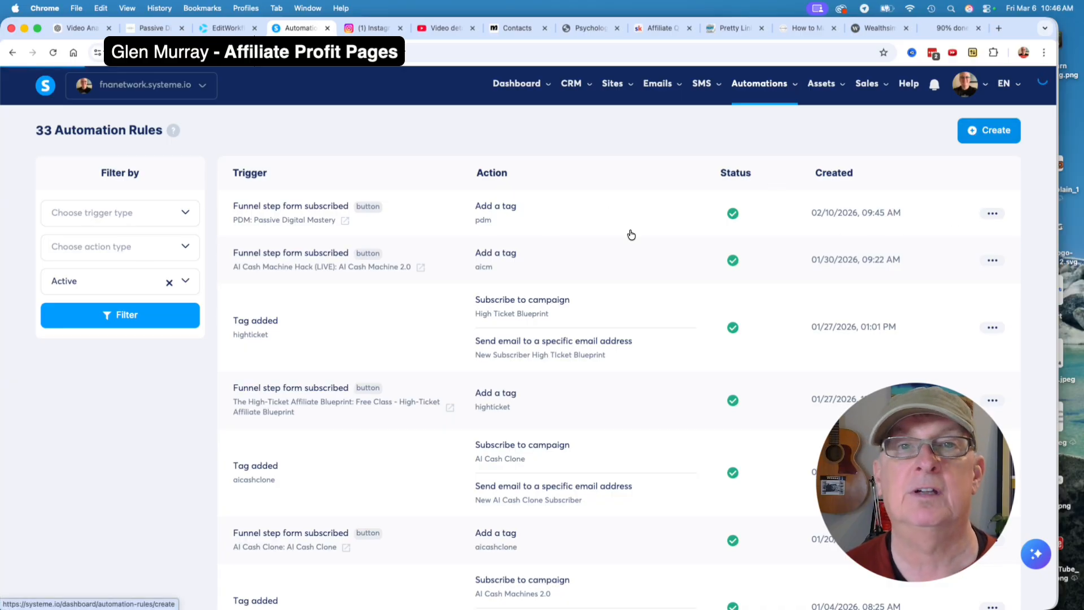
{"action": "left_click", "coordinate": [468, 186]}
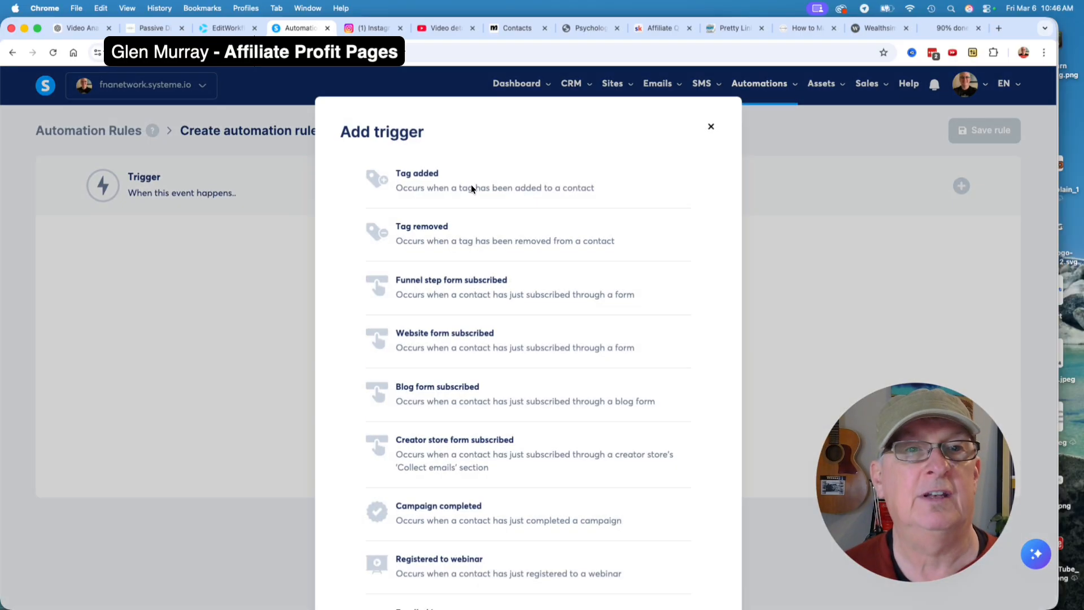
{"action": "left_click", "coordinate": [406, 185]}
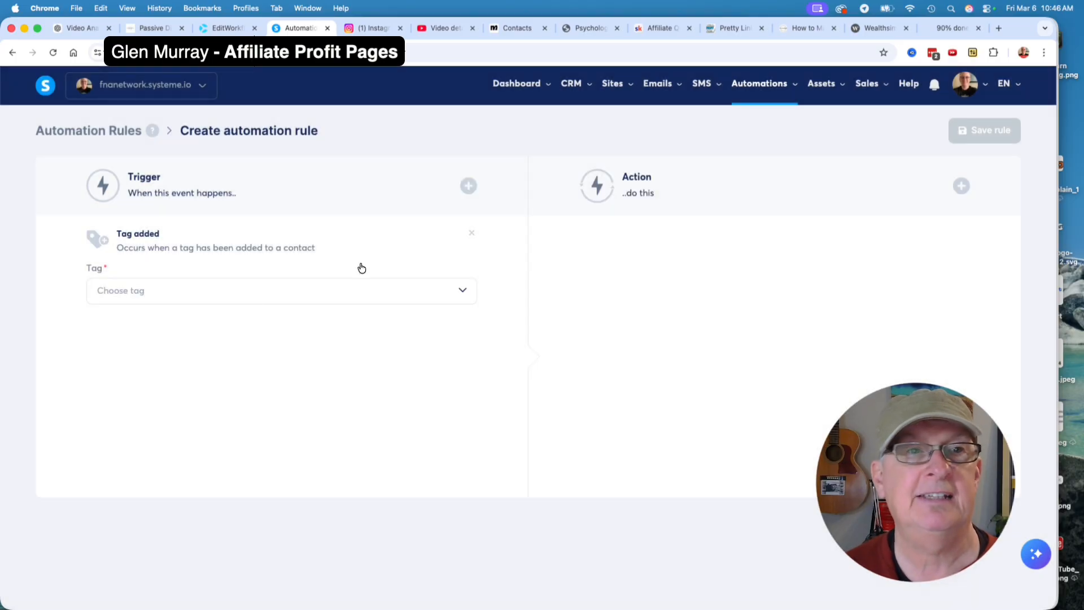
{"action": "left_click", "coordinate": [229, 290]}
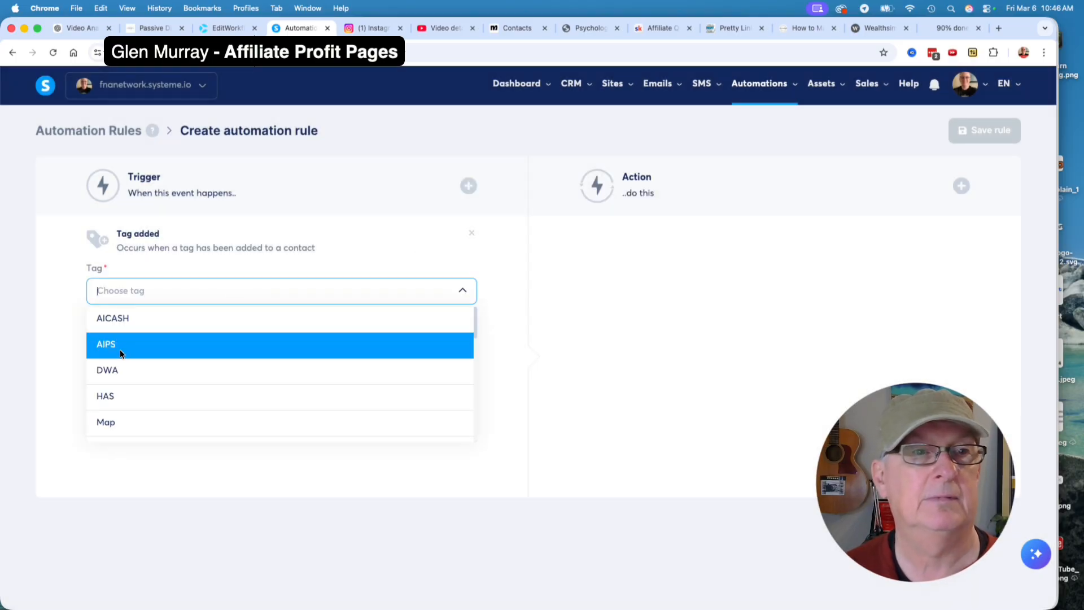
{"action": "left_click", "coordinate": [132, 317]}
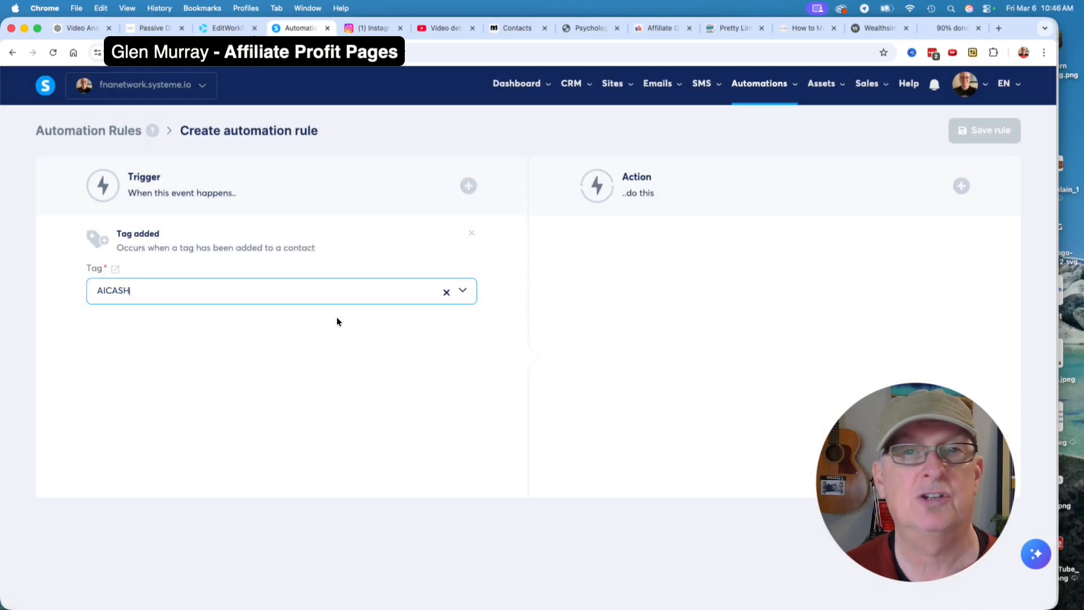
Step: Give the rule a Subscribe to campaign action, browse the available campaigns, and return to the rules list without saving
{"action": "left_click", "coordinate": [961, 185]}
{"action": "left_click", "coordinate": [460, 181]}
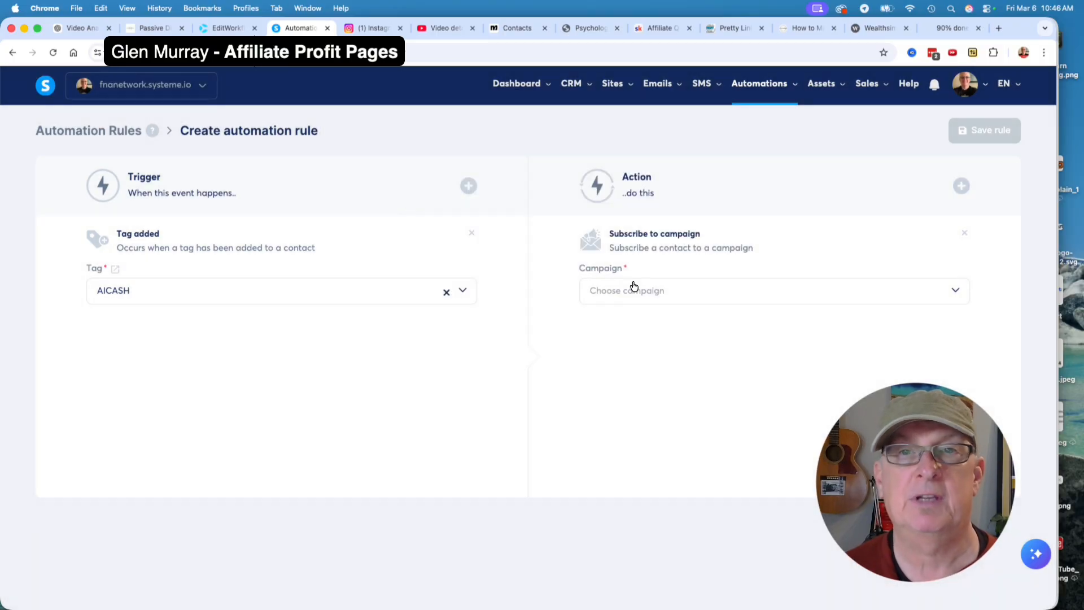
{"action": "left_click", "coordinate": [954, 292]}
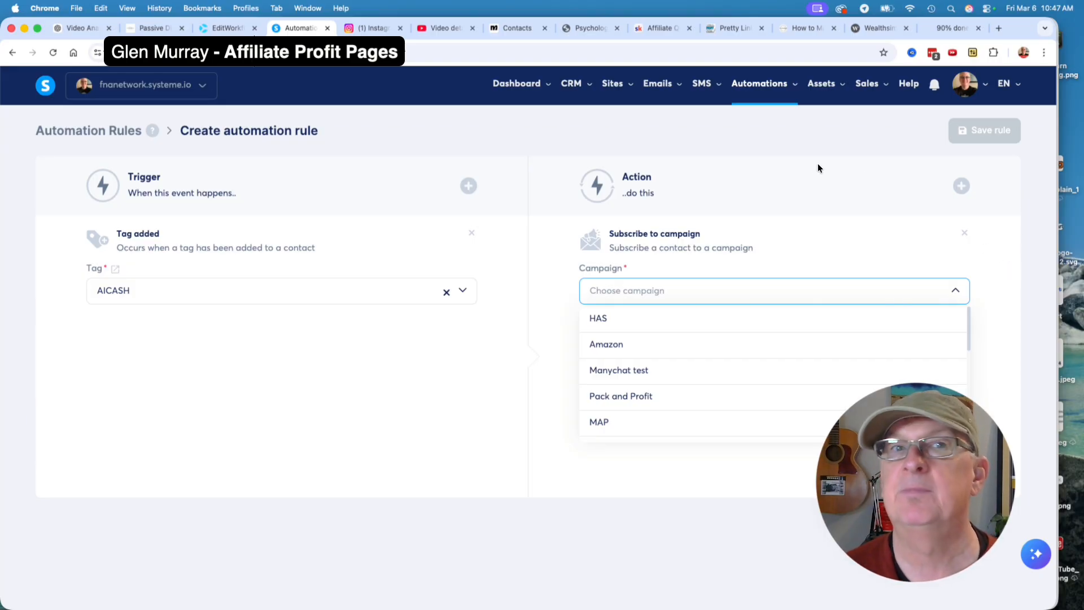
{"action": "left_click", "coordinate": [81, 135]}
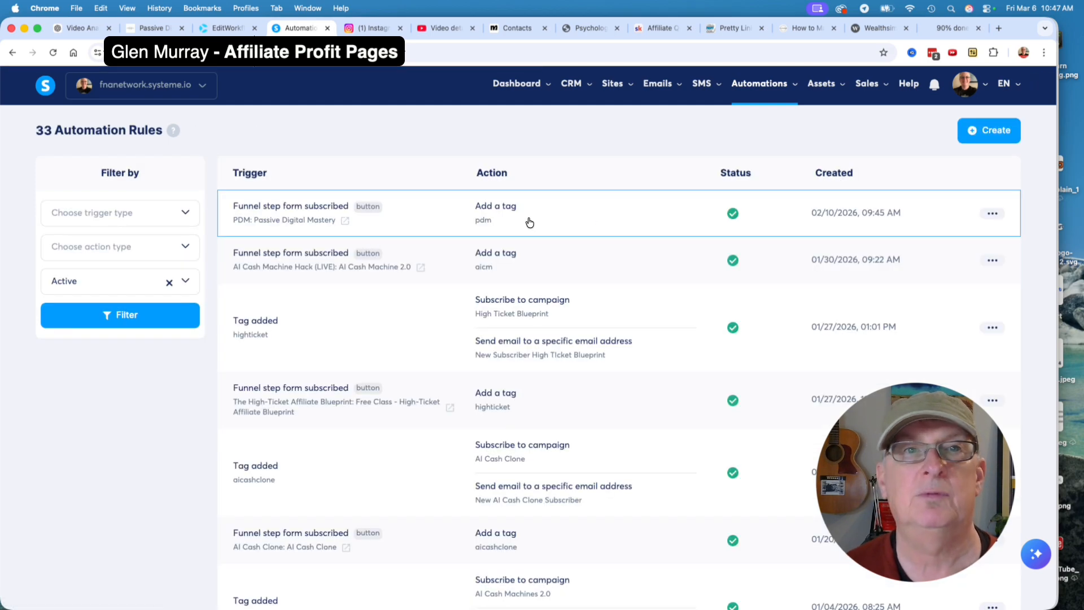
Step: Open the "Move From PDM to AICM" workflow to examine its trigger and action
{"action": "mouse_move", "coordinate": [767, 92]}
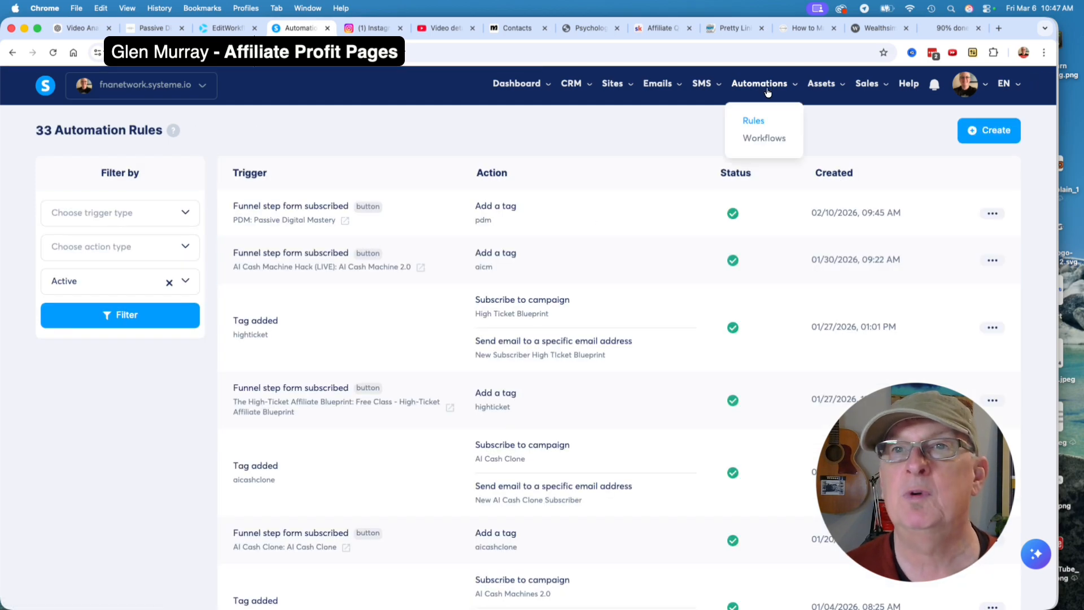
{"action": "left_click", "coordinate": [756, 138]}
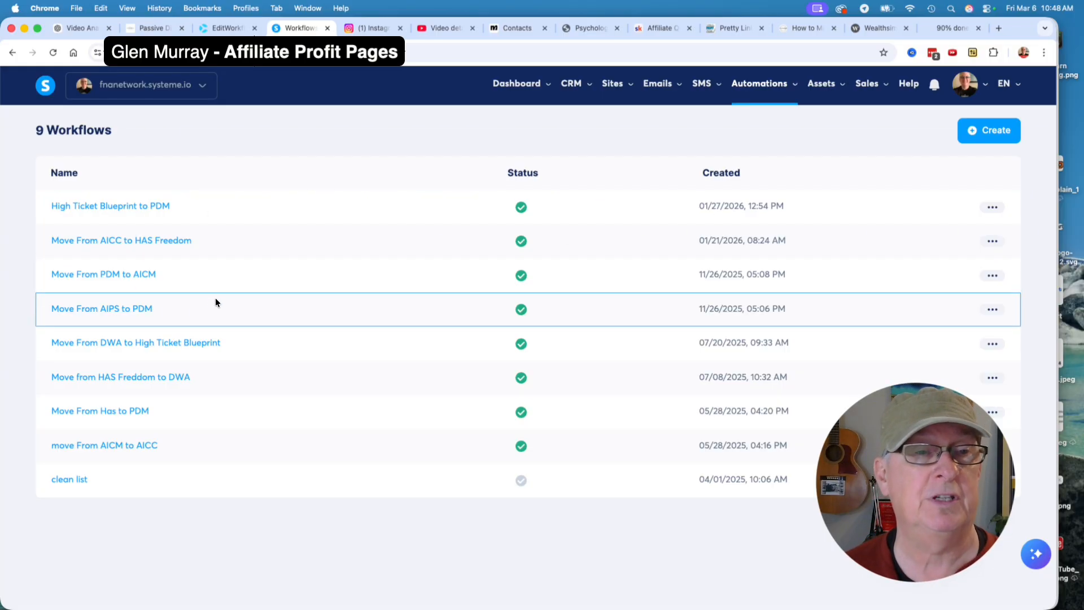
{"action": "left_click", "coordinate": [115, 275]}
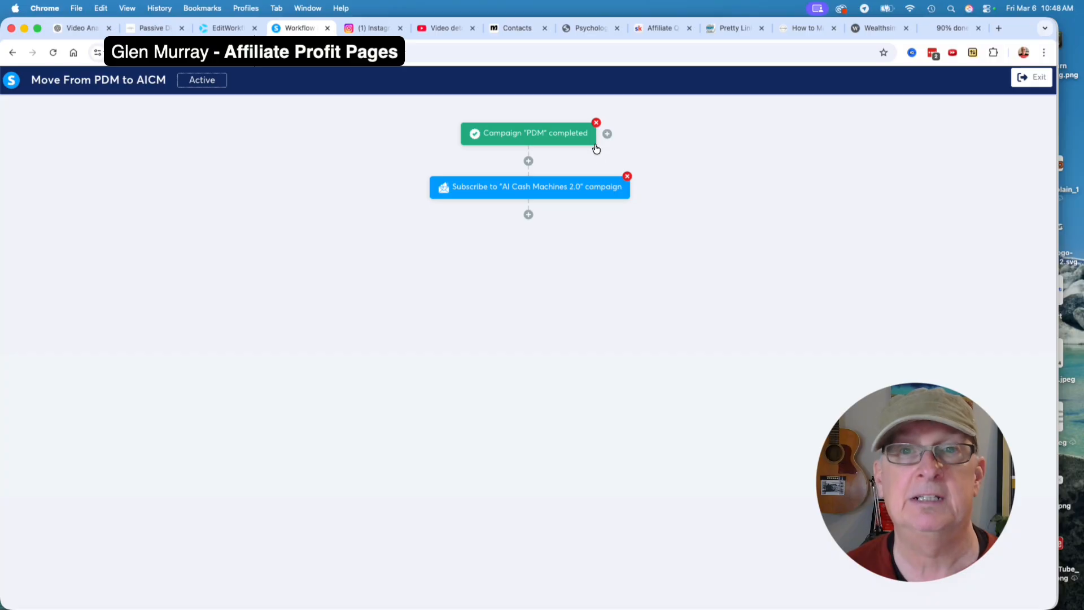
Step: Draft a Subscribe to campaign action for AI Cash Machines 2.0 after the PDM completion trigger, and discard it
{"action": "left_click", "coordinate": [528, 161]}
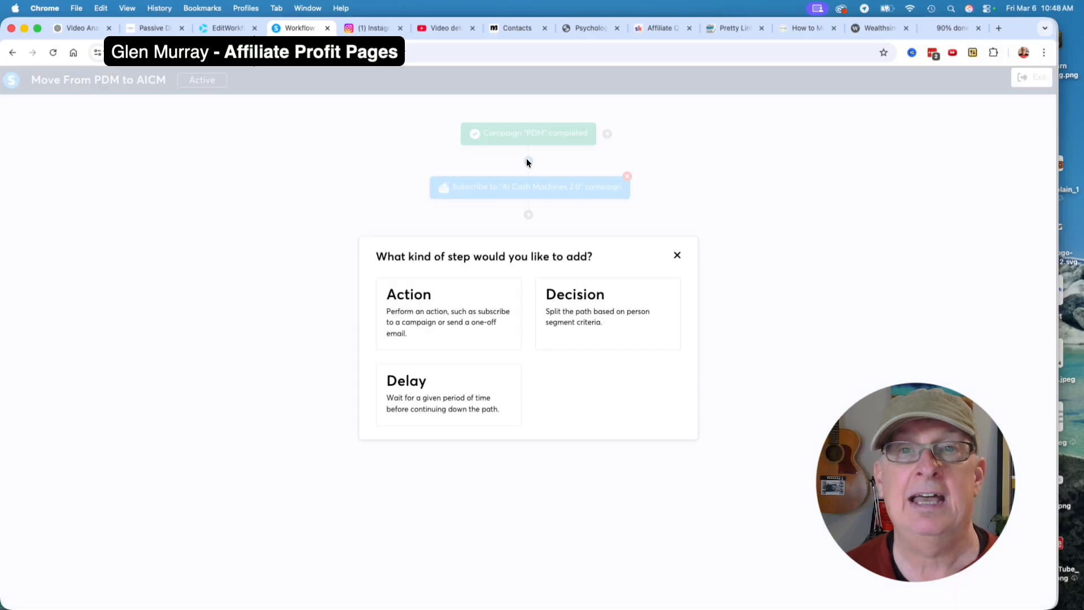
{"action": "left_click", "coordinate": [411, 310]}
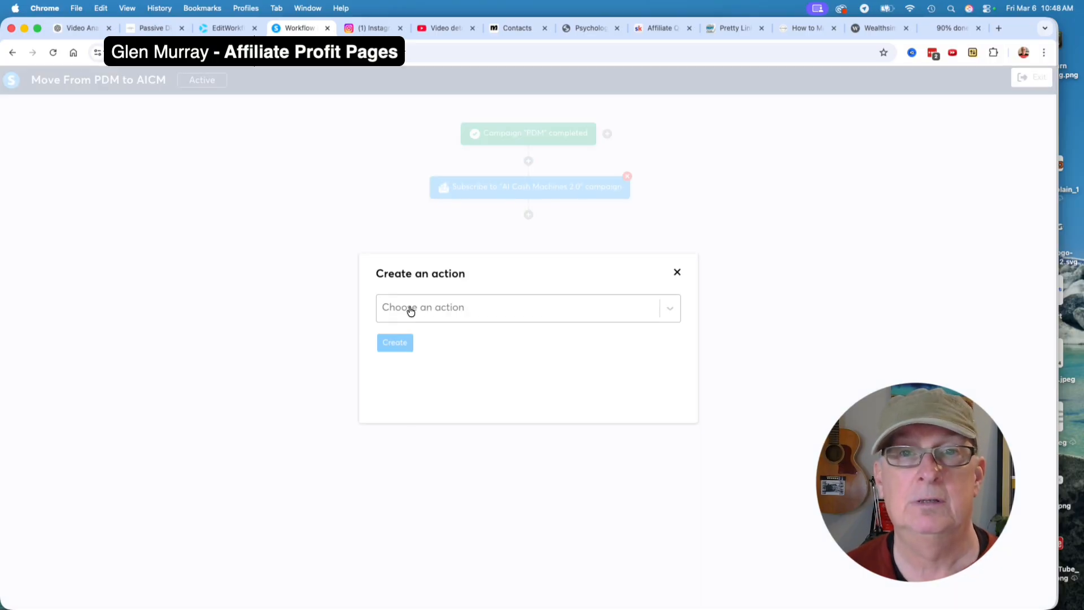
{"action": "left_click", "coordinate": [667, 305]}
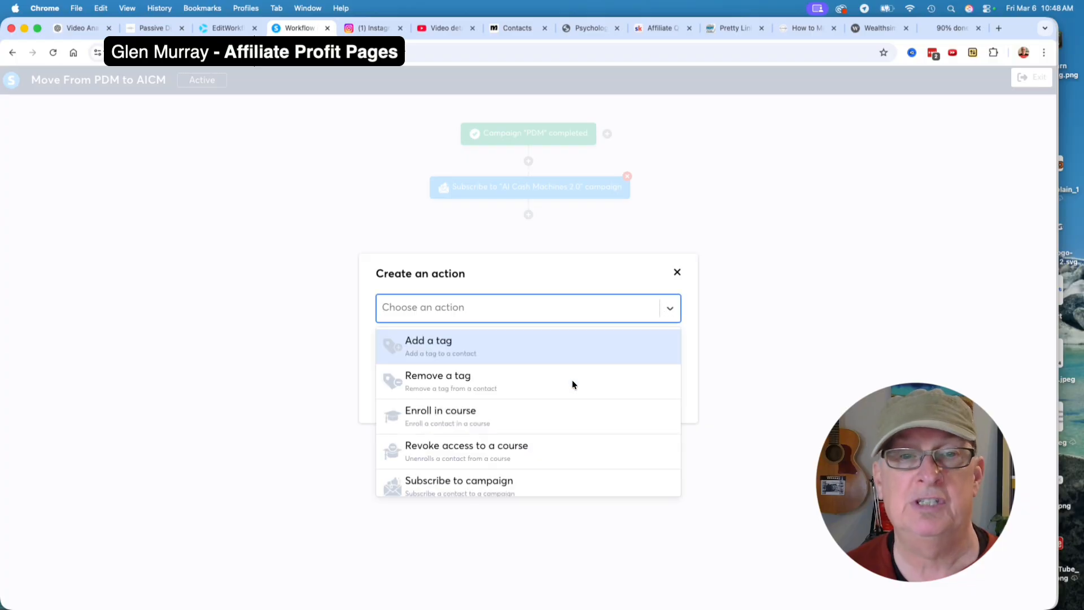
{"action": "scroll", "coordinate": [552, 407], "scroll_direction": "down", "scroll_amount": 1}
{"action": "scroll", "coordinate": [552, 408], "scroll_direction": "down", "scroll_amount": 1}
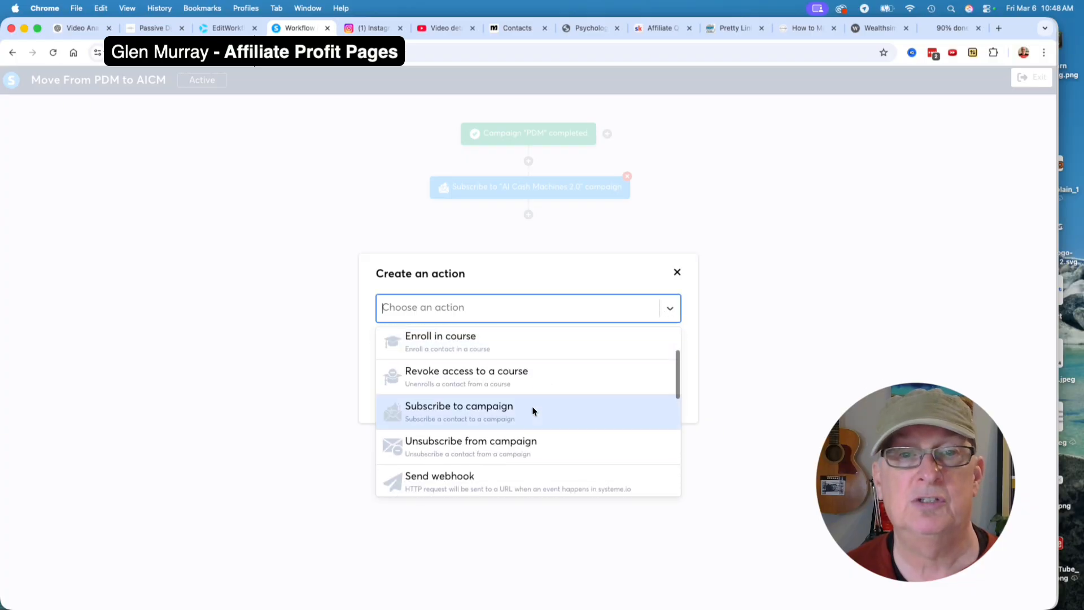
{"action": "left_click", "coordinate": [490, 417]}
{"action": "left_click", "coordinate": [666, 348]}
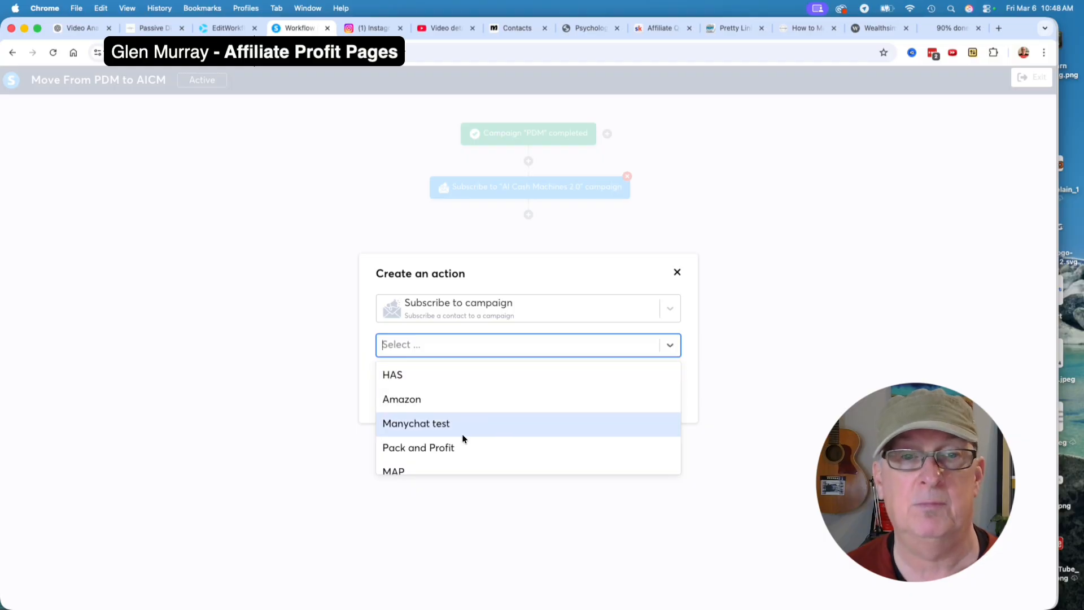
{"action": "scroll", "coordinate": [462, 433], "scroll_direction": "down", "scroll_amount": 4}
{"action": "left_click", "coordinate": [436, 432]}
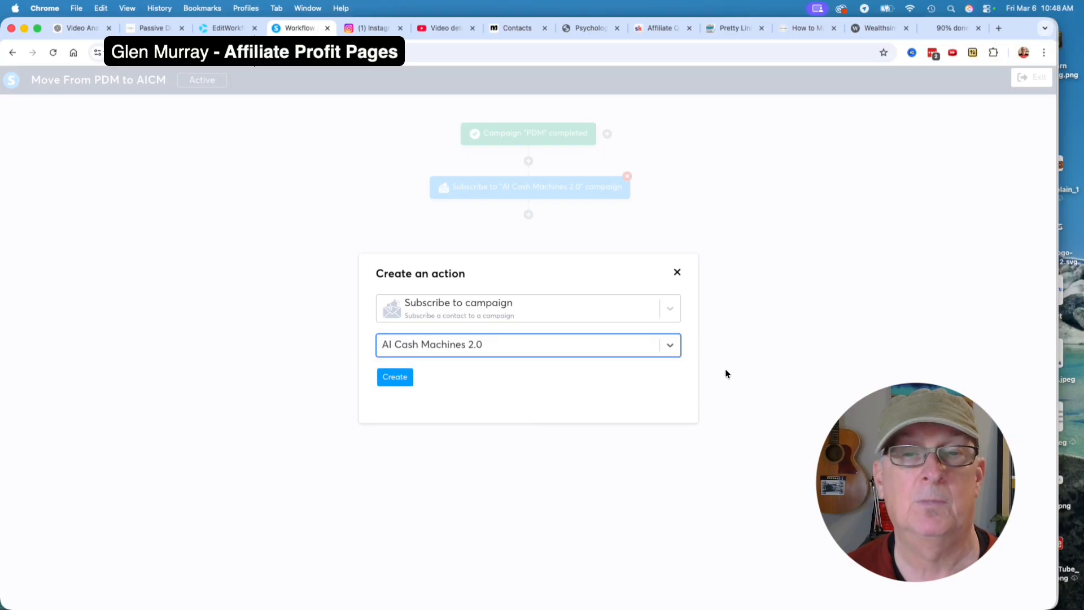
{"action": "left_click", "coordinate": [669, 346]}
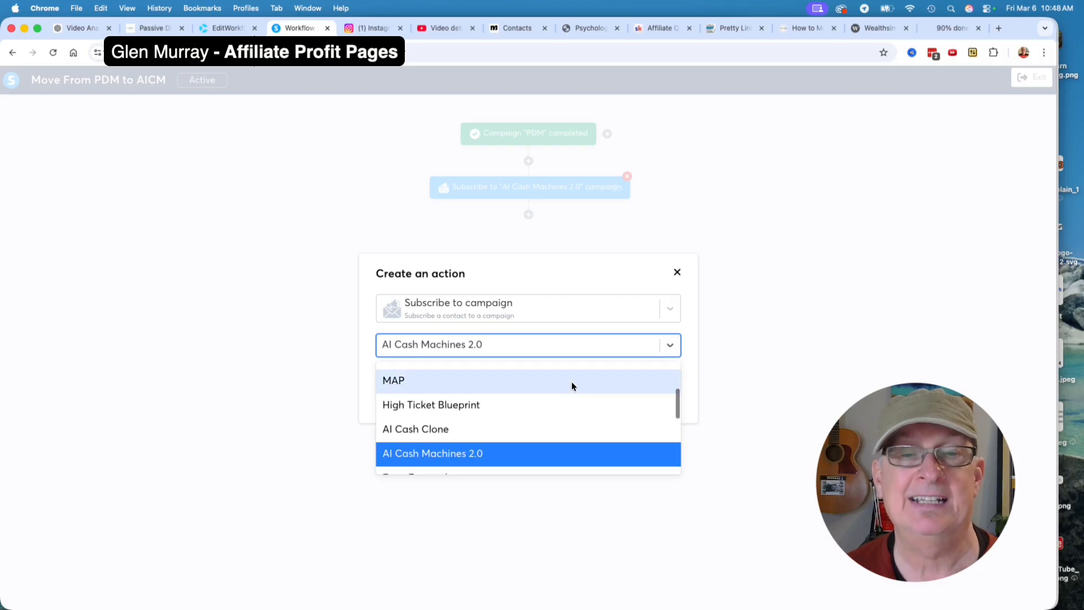
{"action": "left_click", "coordinate": [742, 323]}
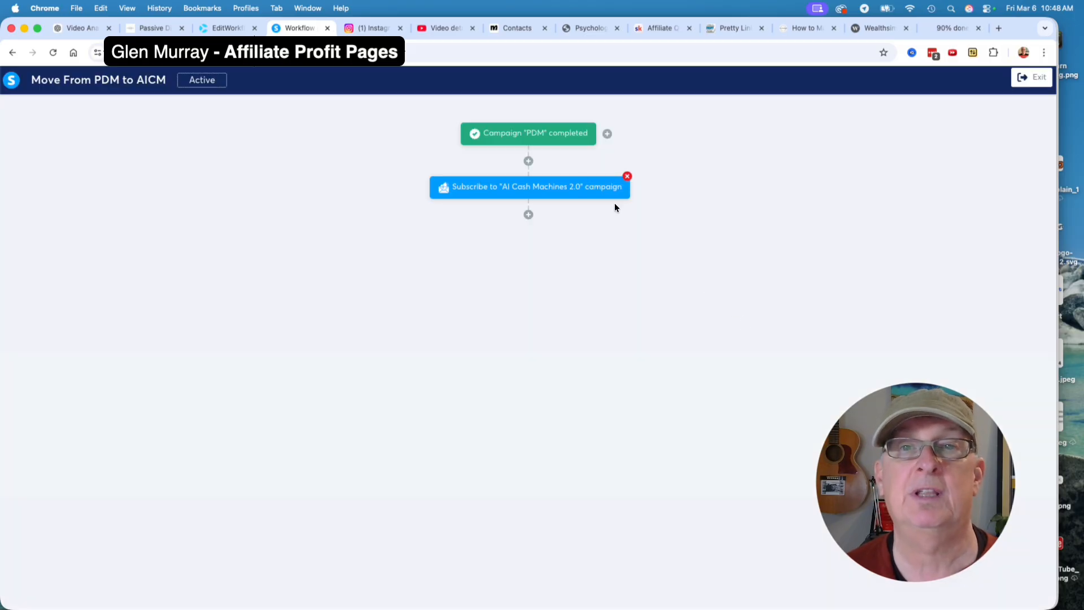
Step: Examine the "move From AICM to AICC" workflow, and go back to the MCS test workflow in the other platform
{"action": "mouse_move", "coordinate": [575, 176]}
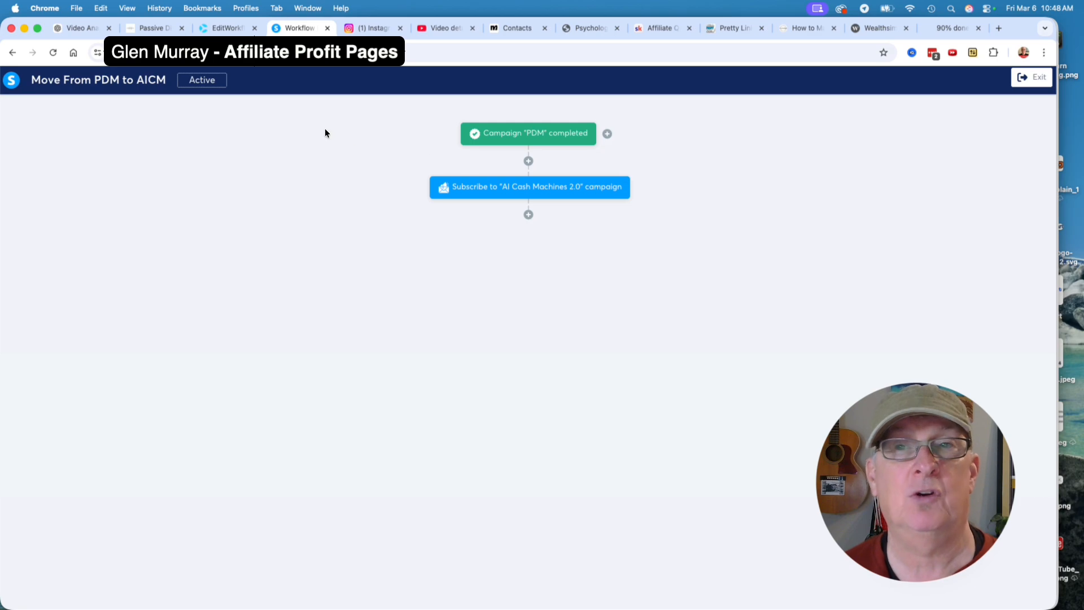
{"action": "left_click", "coordinate": [1032, 77]}
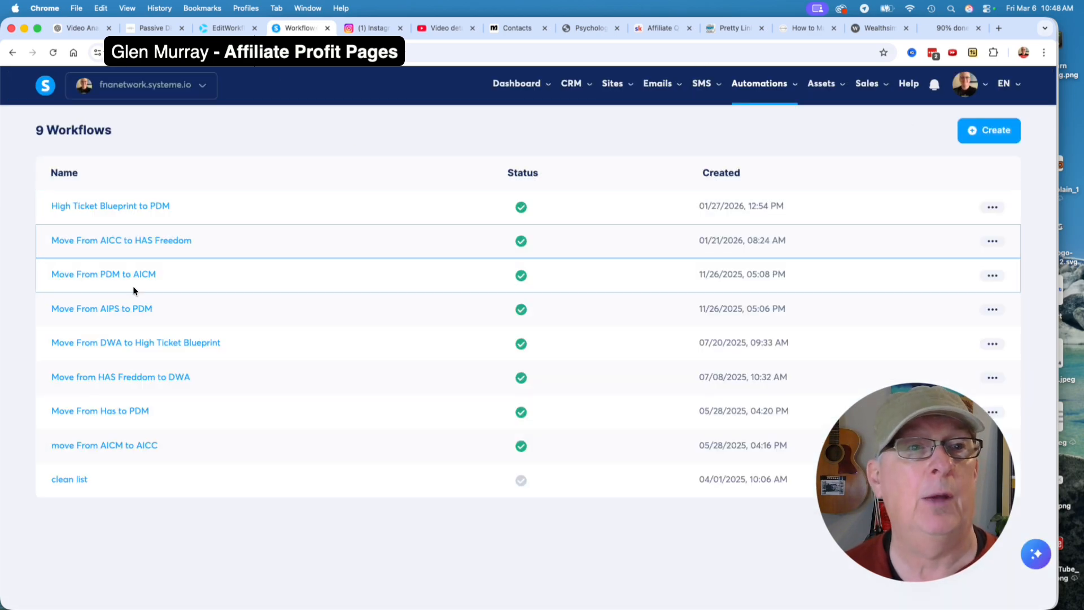
{"action": "left_click", "coordinate": [129, 448]}
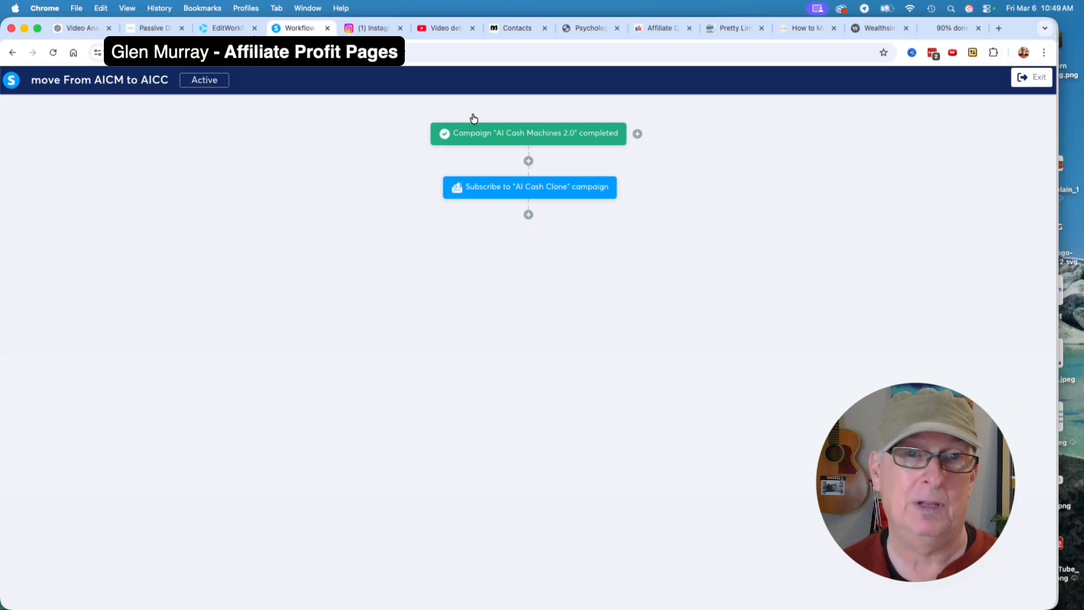
{"action": "left_click", "coordinate": [226, 29]}
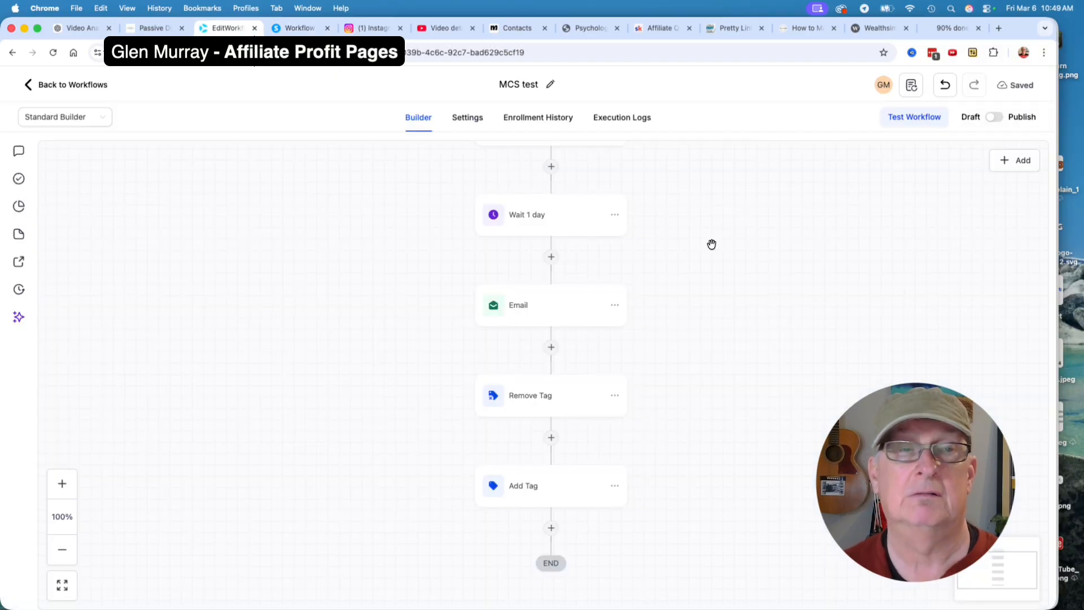